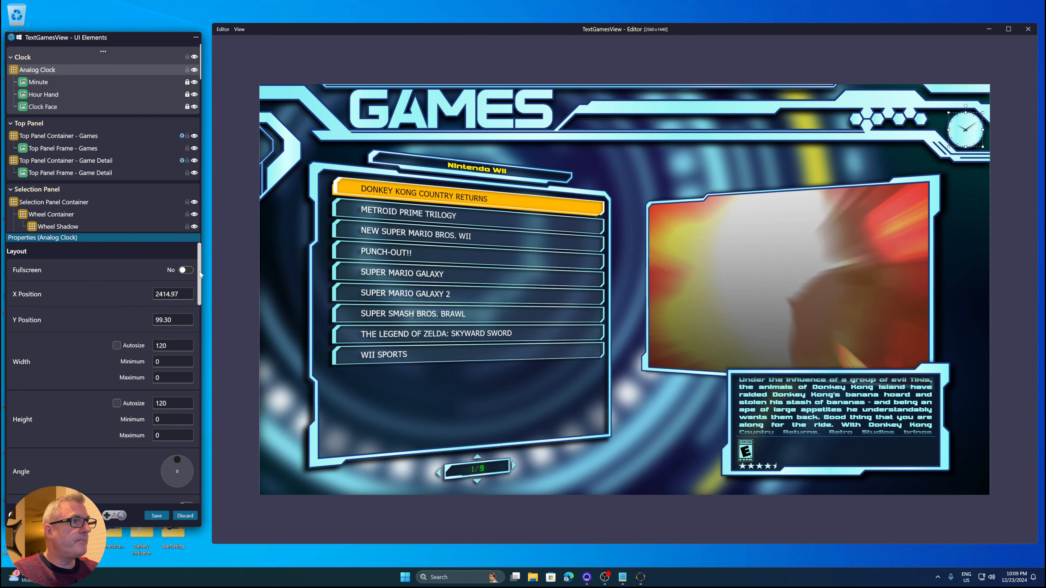
# Browse the Analog Clock's properties and open its animation presets list without applying one
pyautogui.moveTo(200, 274); pyautogui.dragTo(200, 301)
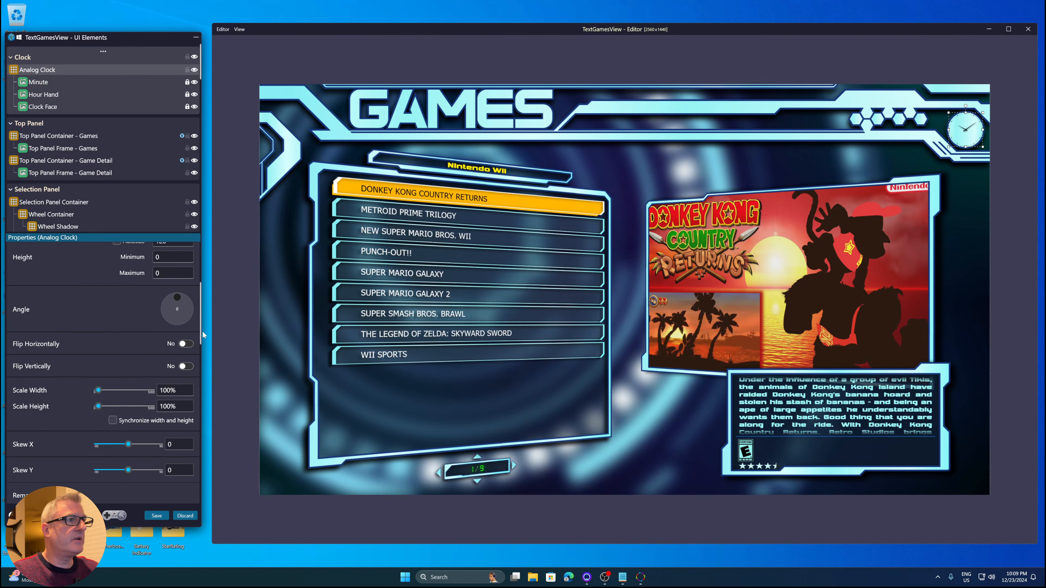
pyautogui.moveTo(201, 335); pyautogui.dragTo(200, 369)
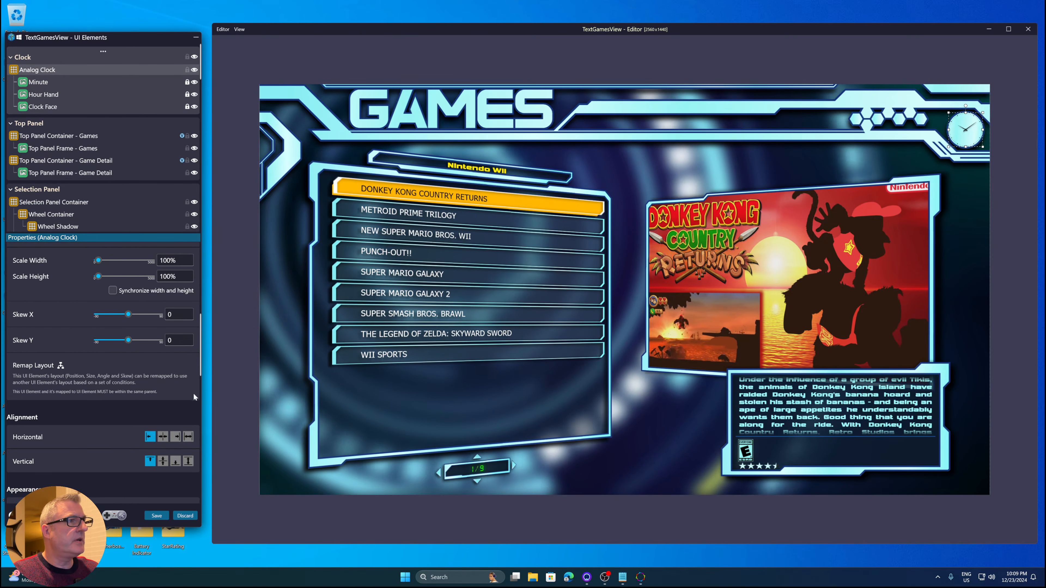
pyautogui.moveTo(200, 371); pyautogui.dragTo(202, 441)
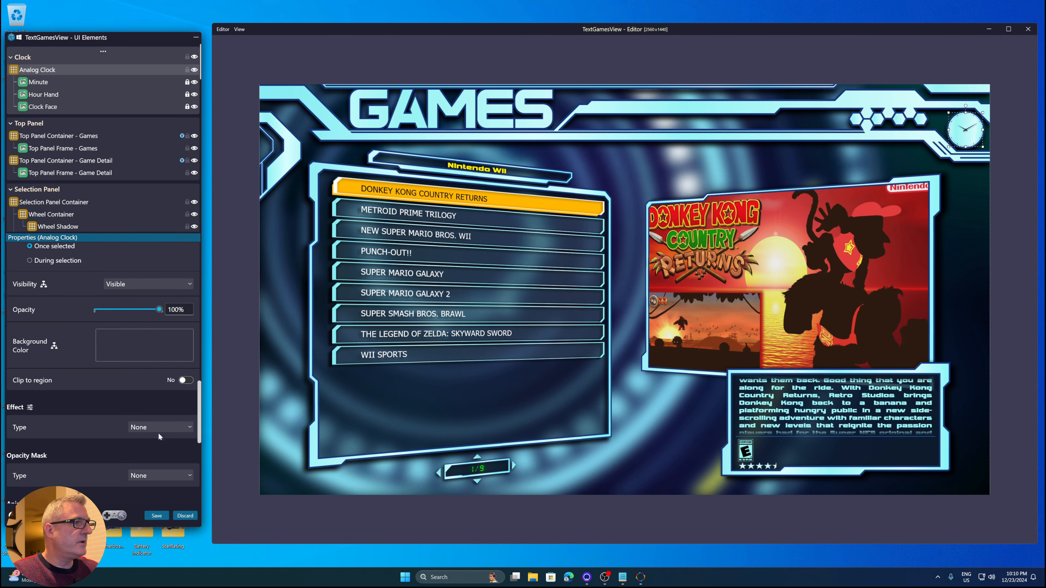
pyautogui.click(31, 408)
pyautogui.click(79, 394)
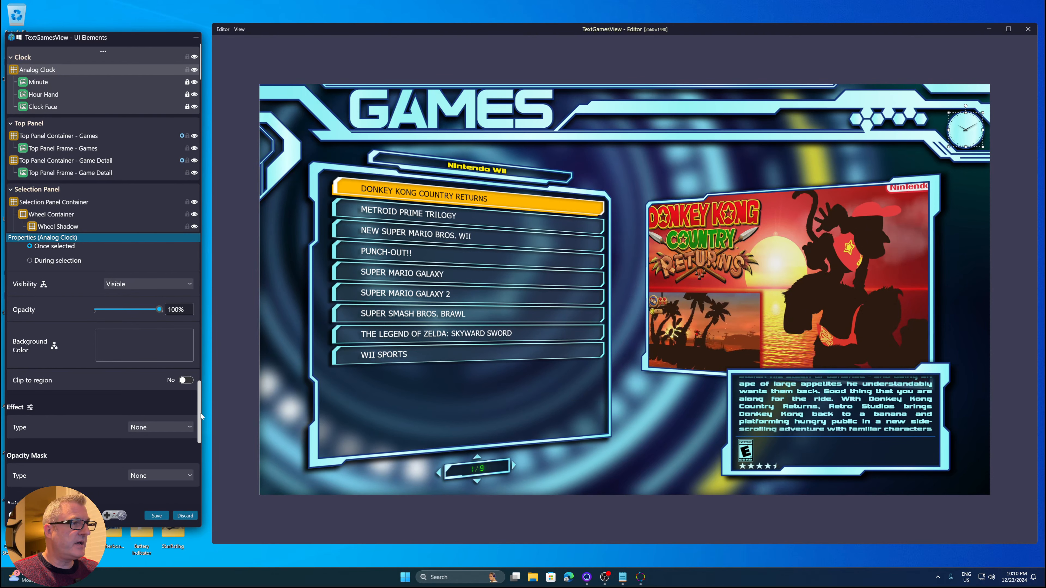
pyautogui.scroll(-3, 202, 416)
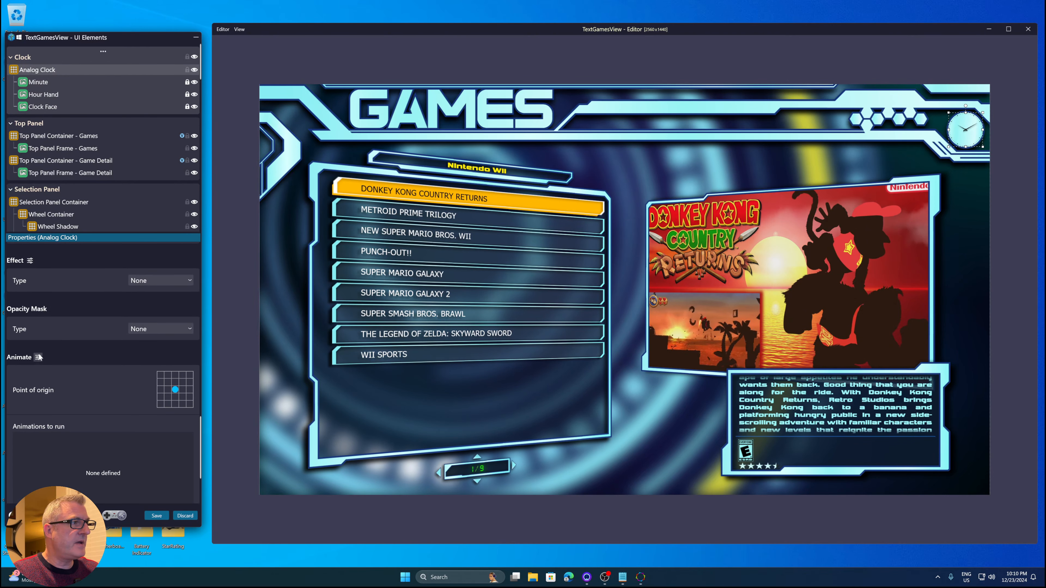
pyautogui.click(39, 357)
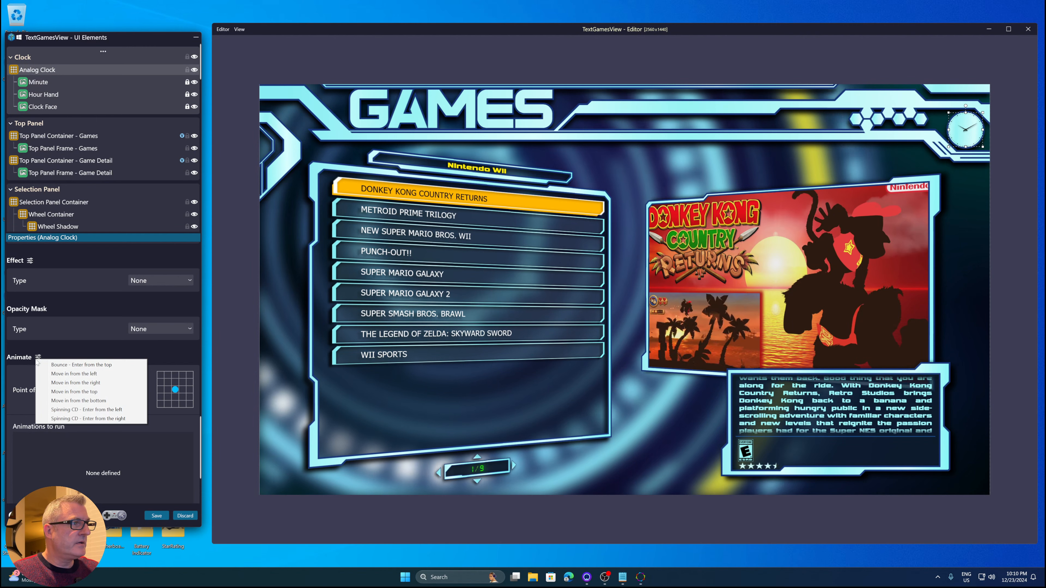
pyautogui.click(54, 347)
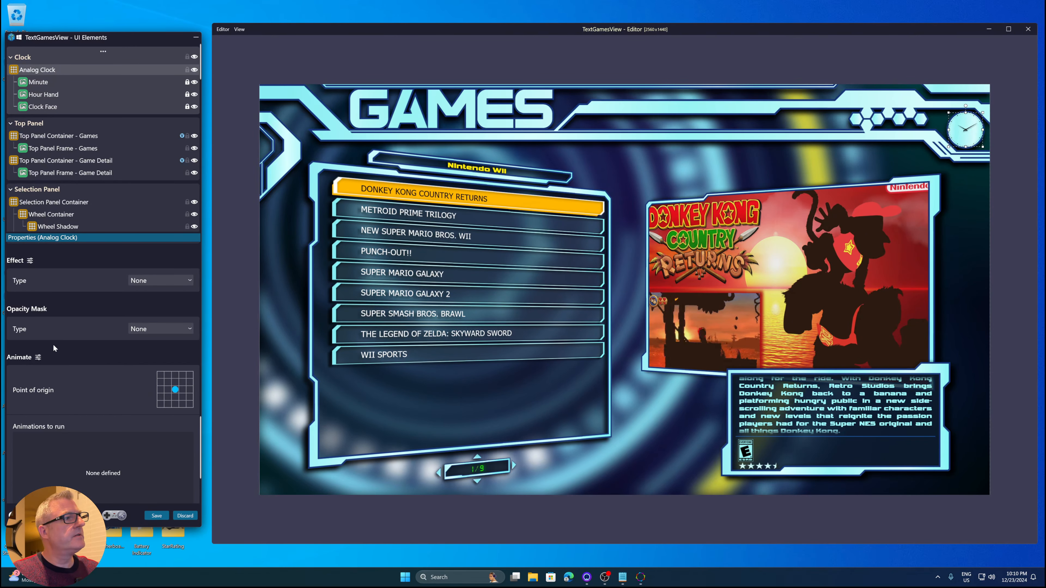
pyautogui.scroll(1, 51, 344)
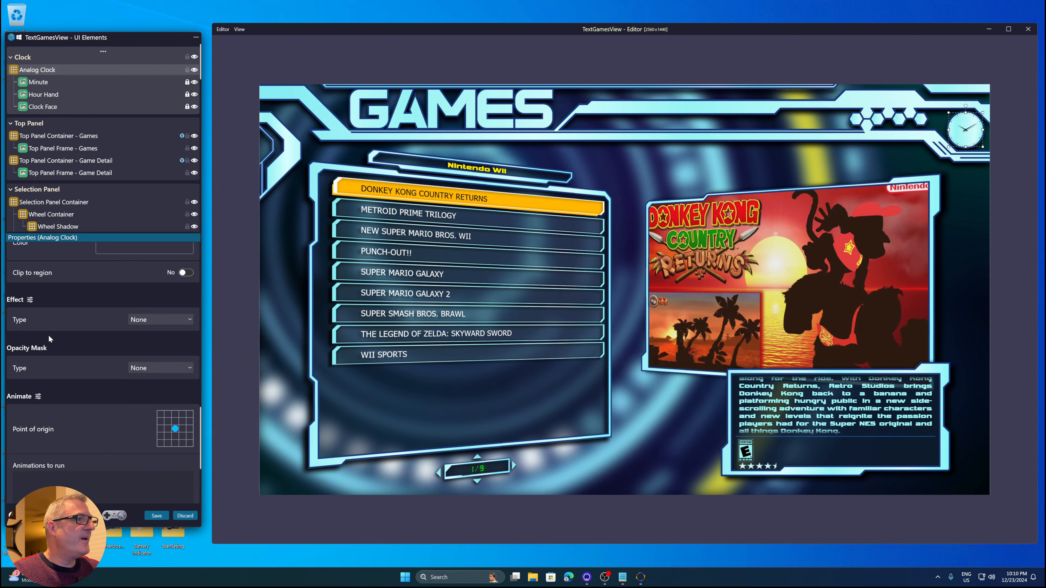
# Open the effect presets list without applying one, then discard the view editor's changes
pyautogui.click(30, 301)
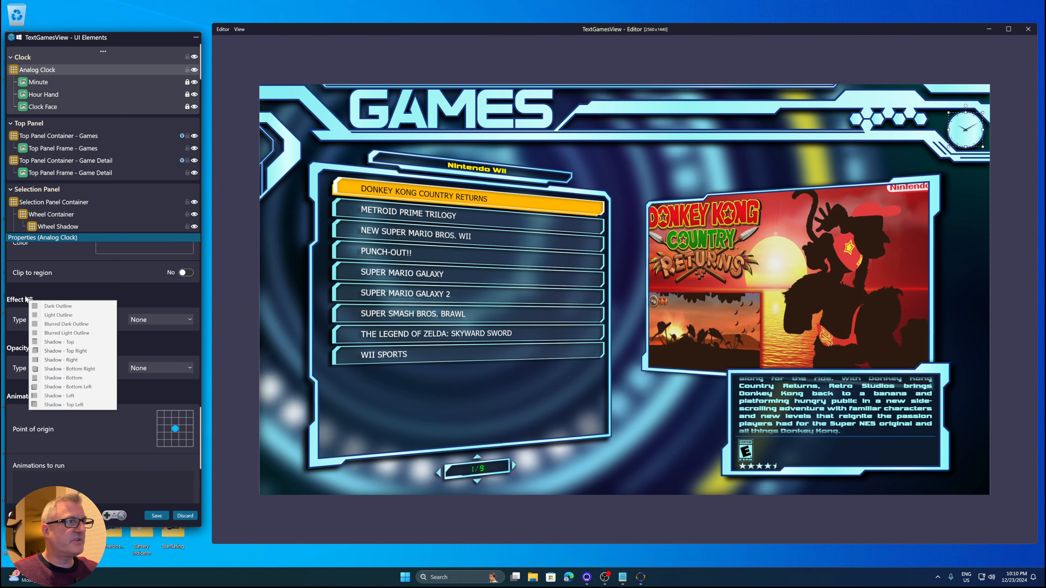
pyautogui.click(52, 296)
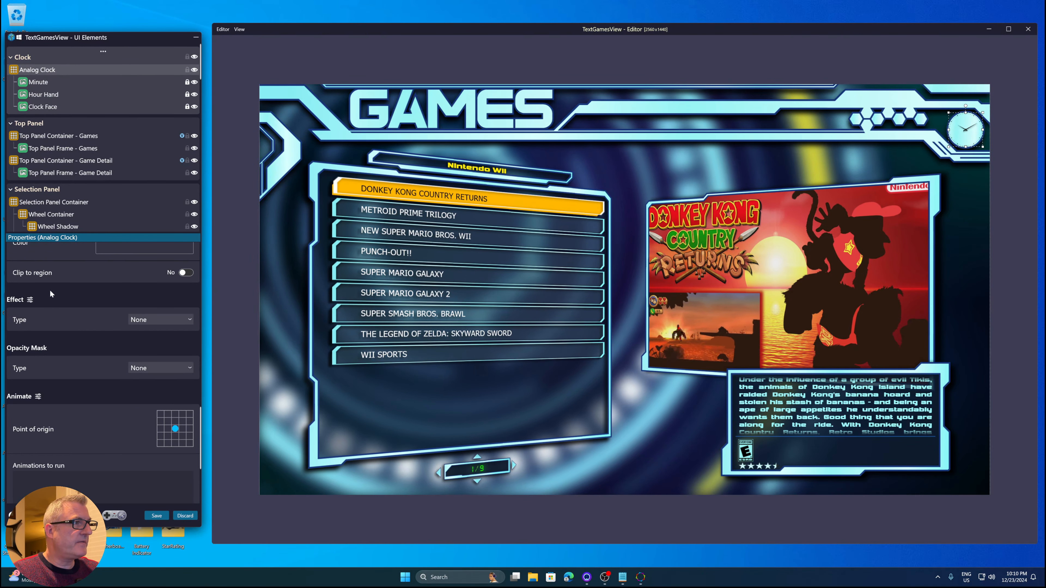
pyautogui.scroll(3, 56, 294)
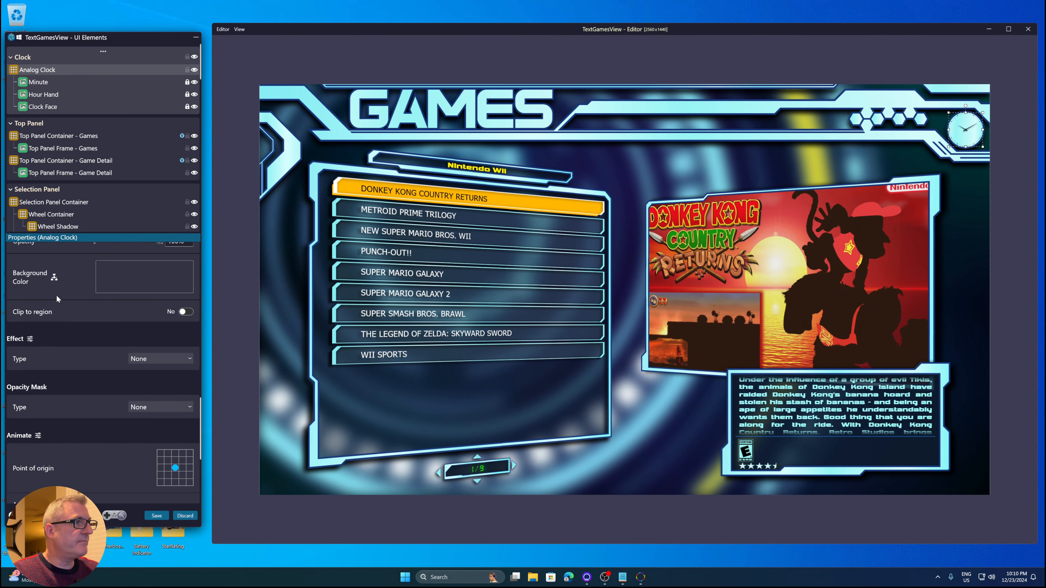
pyautogui.scroll(2, 69, 314)
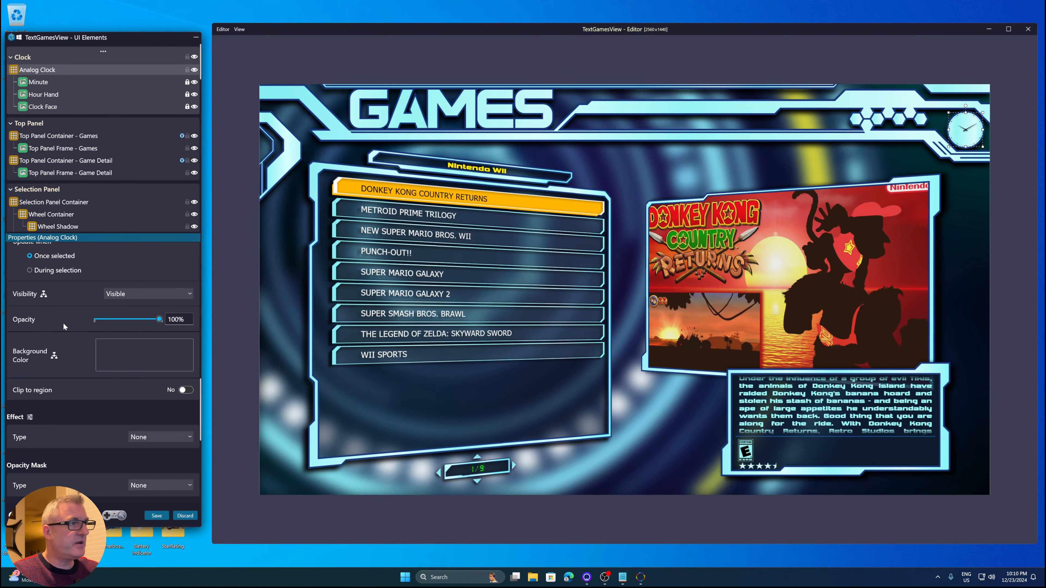
pyautogui.scroll(5, 63, 322)
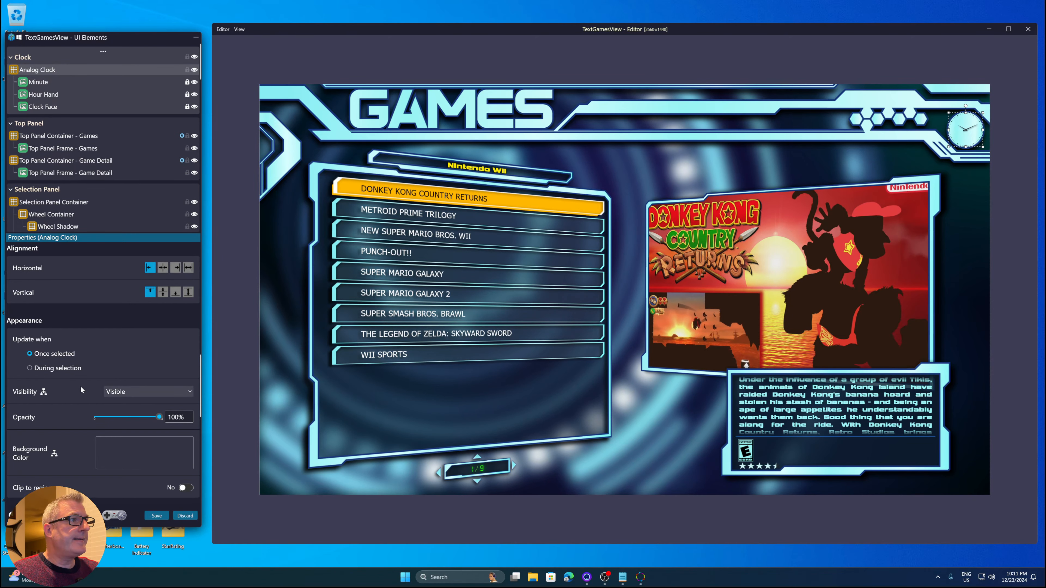
pyautogui.click(186, 515)
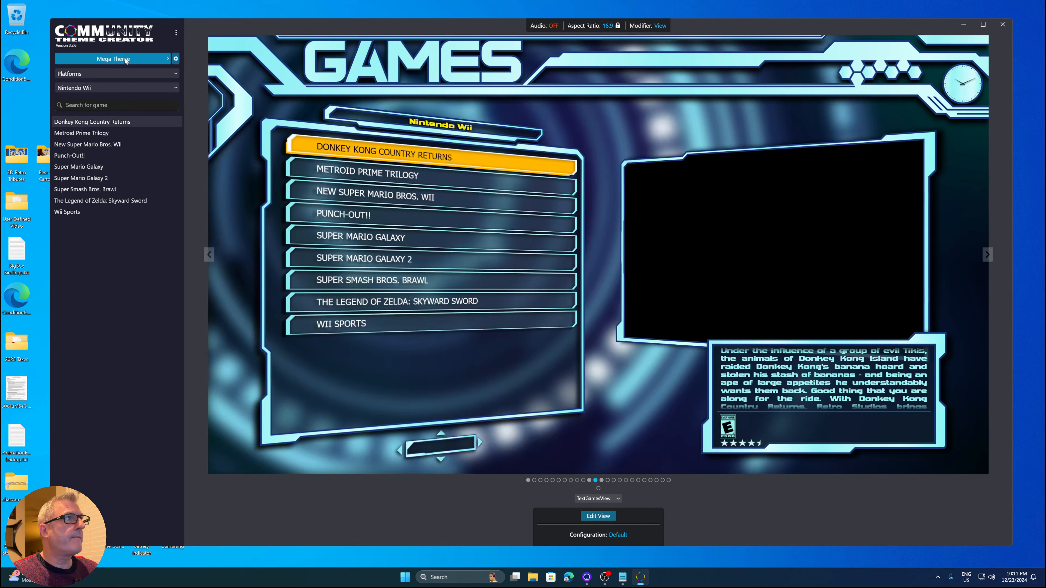
# Open the 'Whats new in 3.2.6' theme from the Theme Manager
pyautogui.click(126, 60)
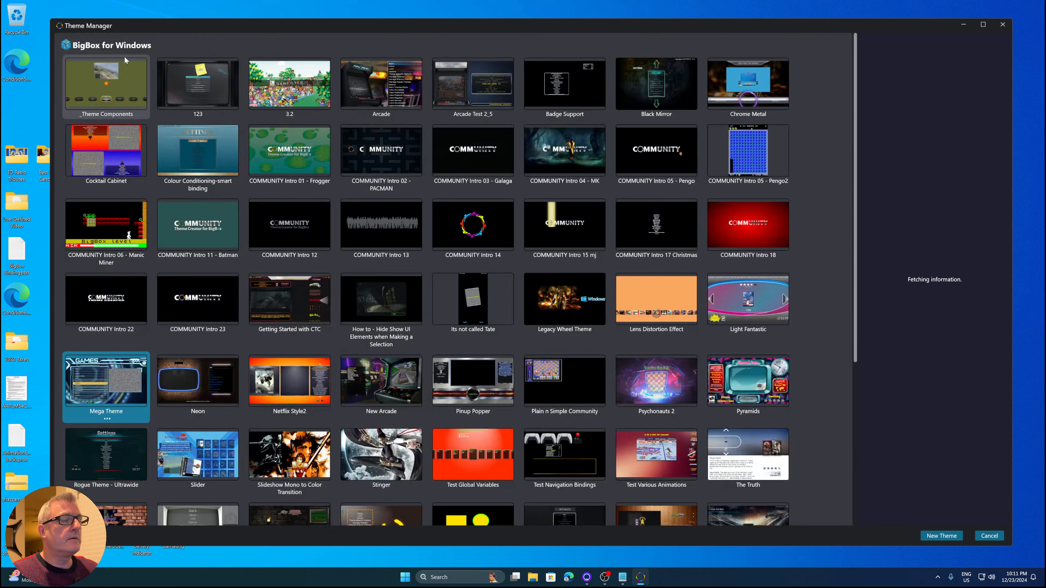
pyautogui.scroll(-3, 460, 416)
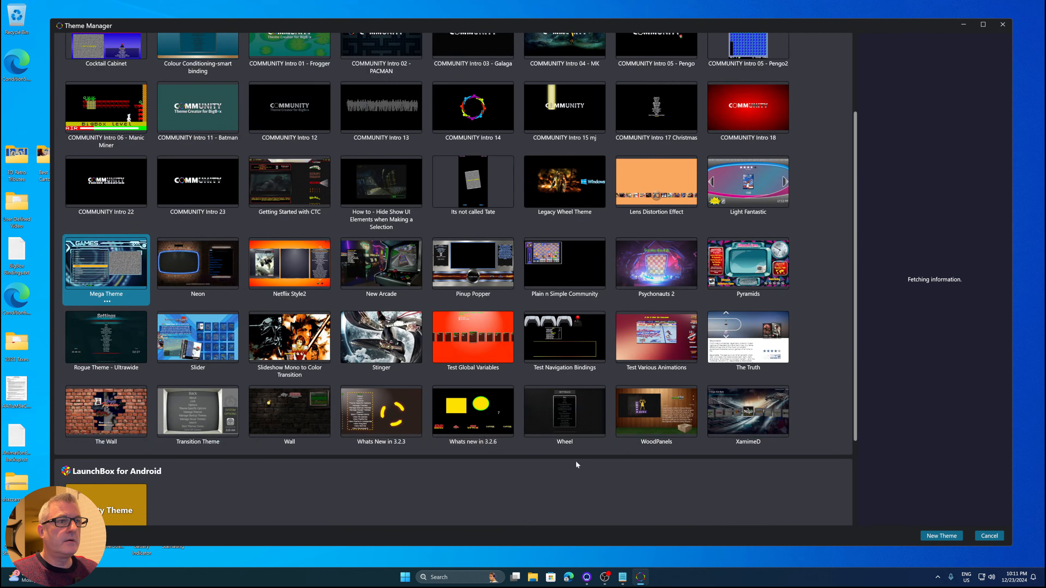
pyautogui.click(471, 419)
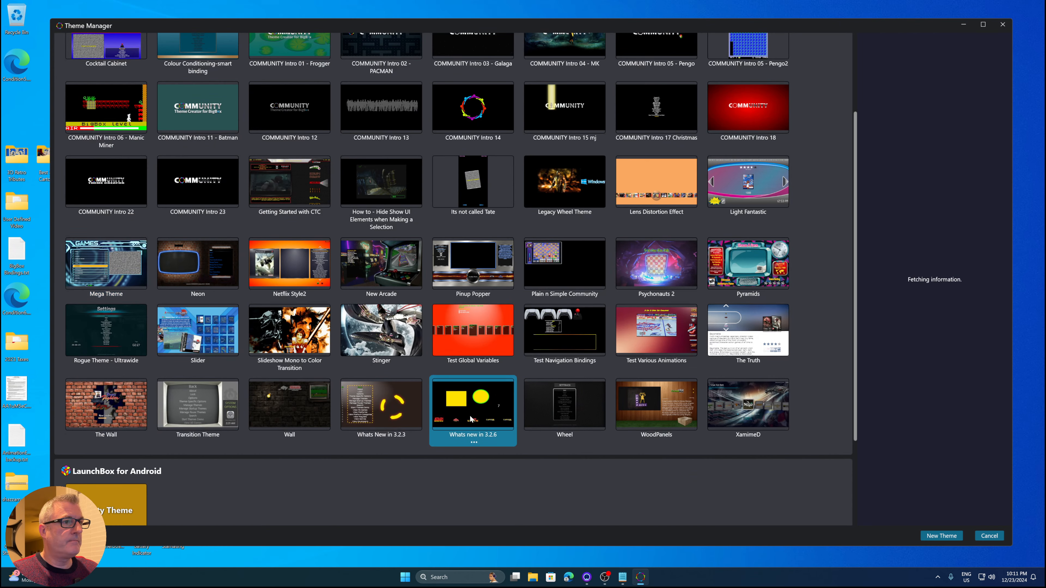
pyautogui.doubleClick(472, 419)
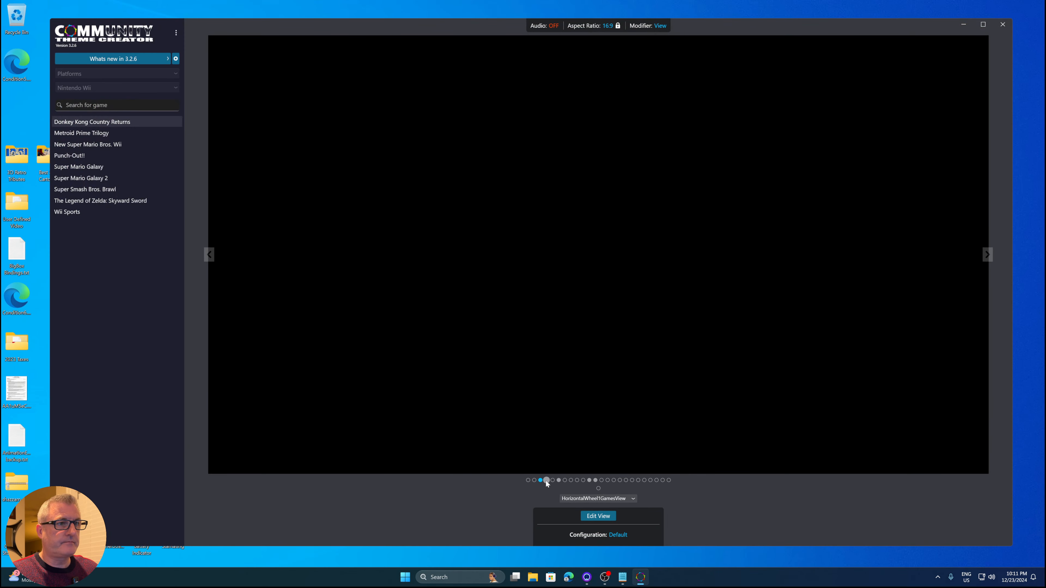
# Open the HorizontalWheel2GamesView in the view editor and select Ellipse 1
pyautogui.click(547, 481)
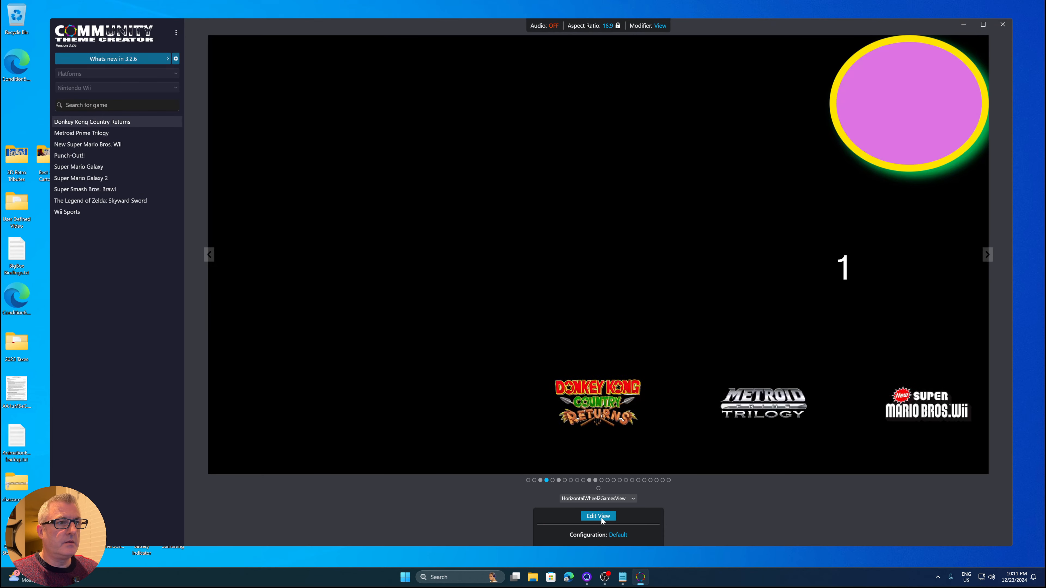
pyautogui.click(600, 517)
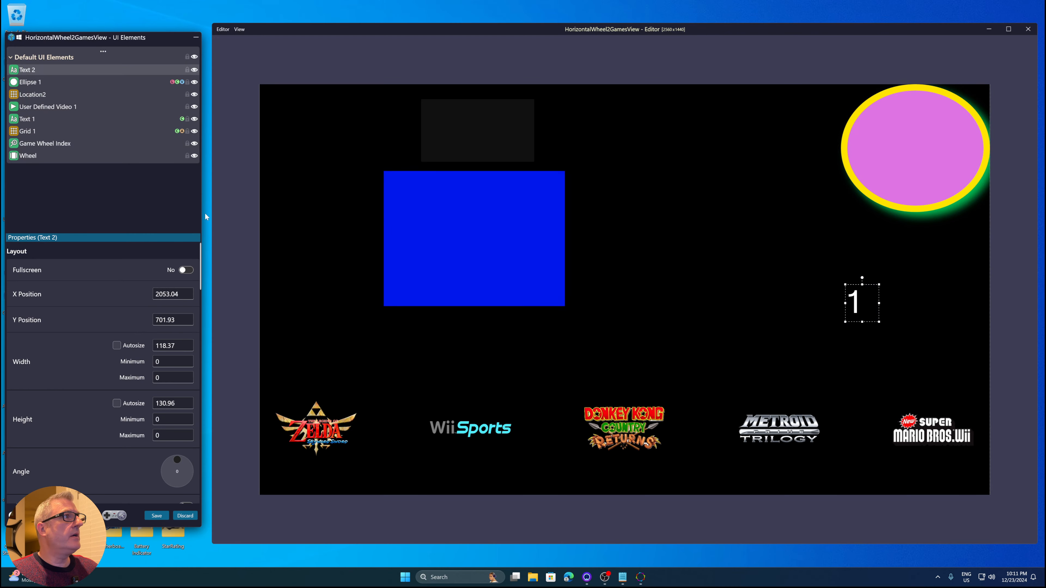
pyautogui.click(40, 83)
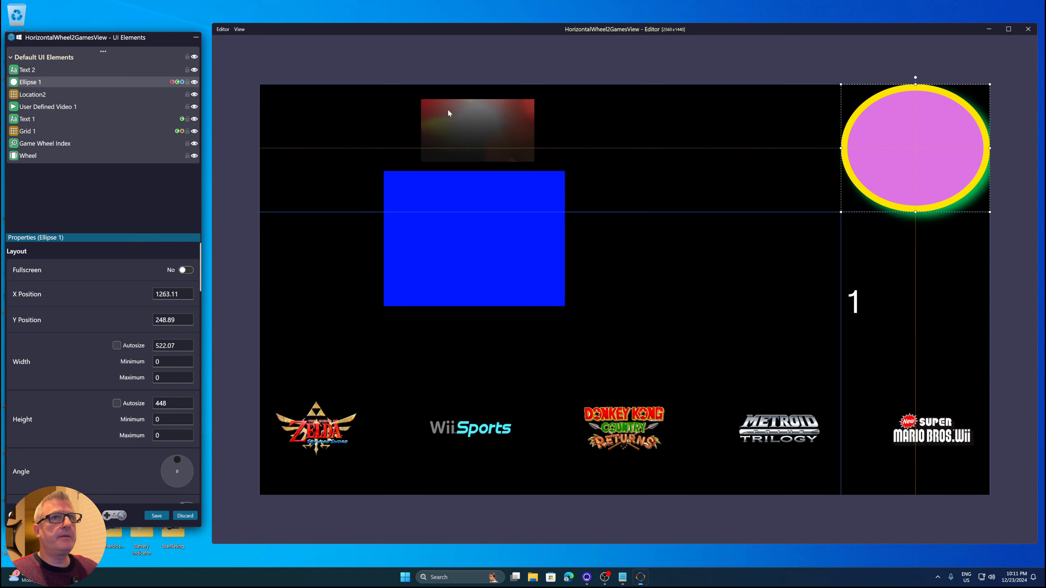
# Inspect Ellipse 1's layout conditioning rules, then cancel the dialog
pyautogui.click(172, 81)
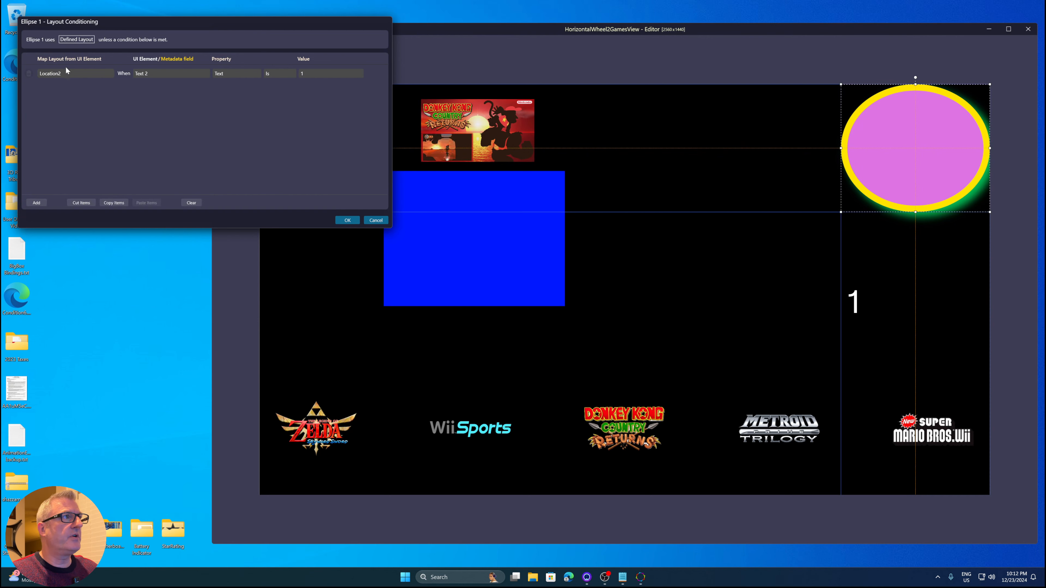
pyautogui.moveTo(63, 75)
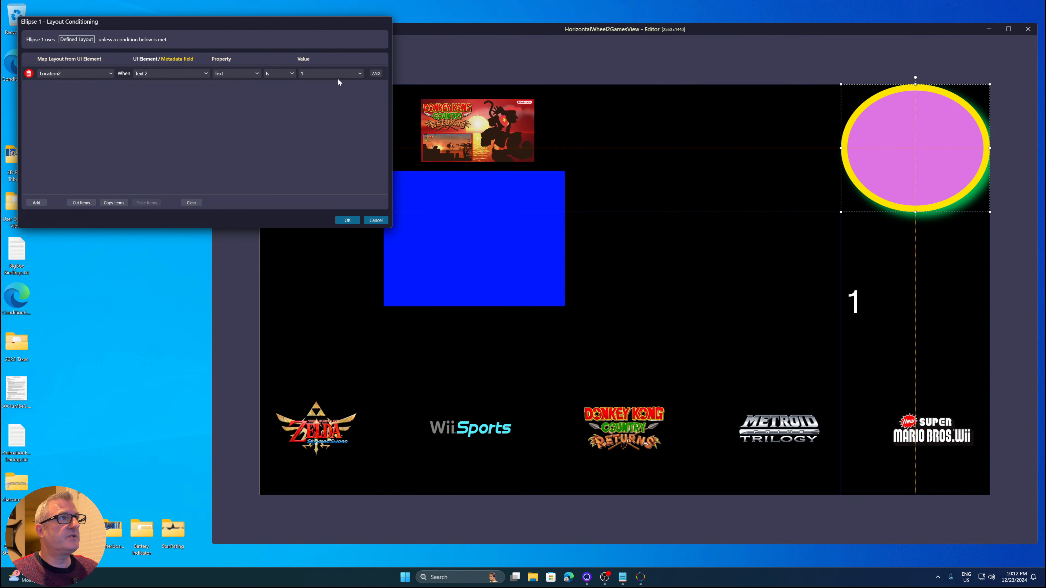
pyautogui.click(385, 219)
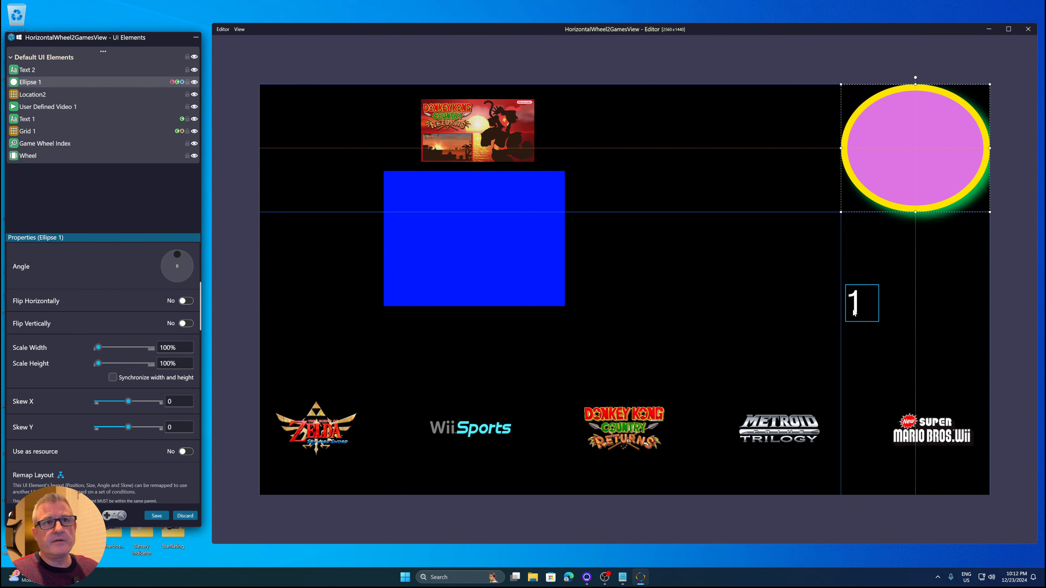
# Select the '1' text and the ellipse on the canvas, then review the ellipse's layout conditioning again
pyautogui.click(857, 314)
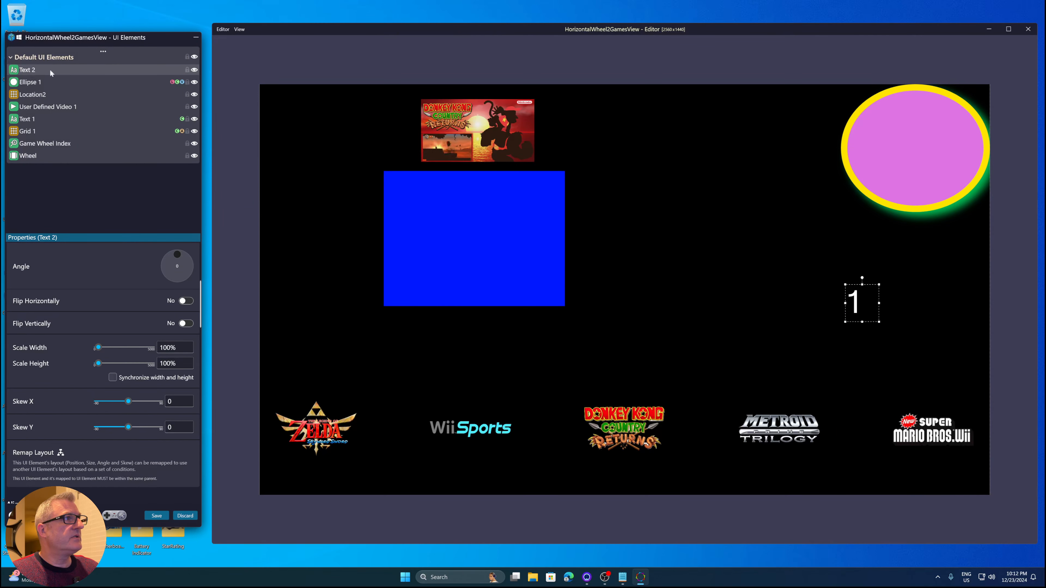
pyautogui.click(938, 175)
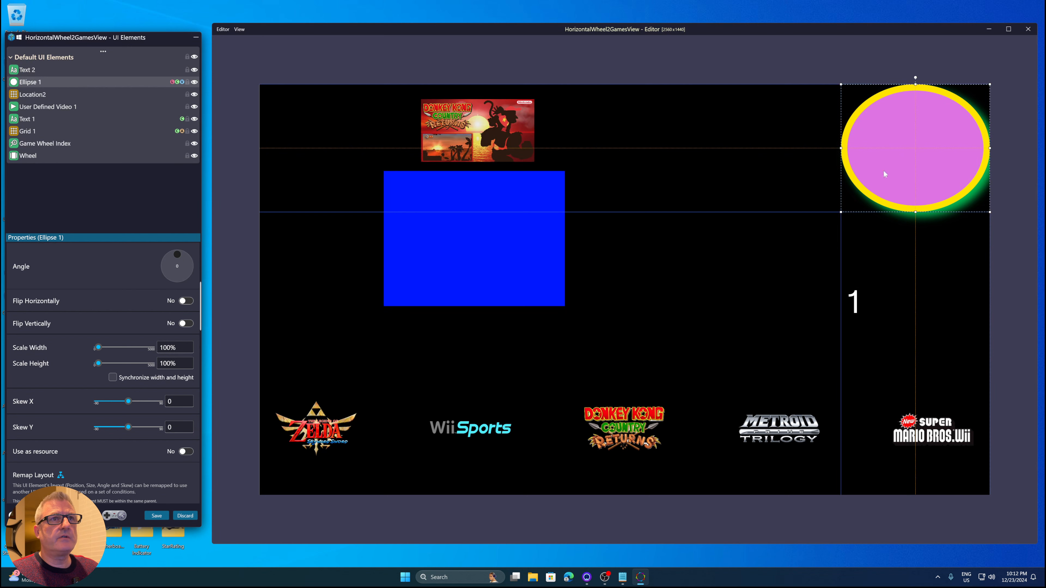
pyautogui.click(173, 82)
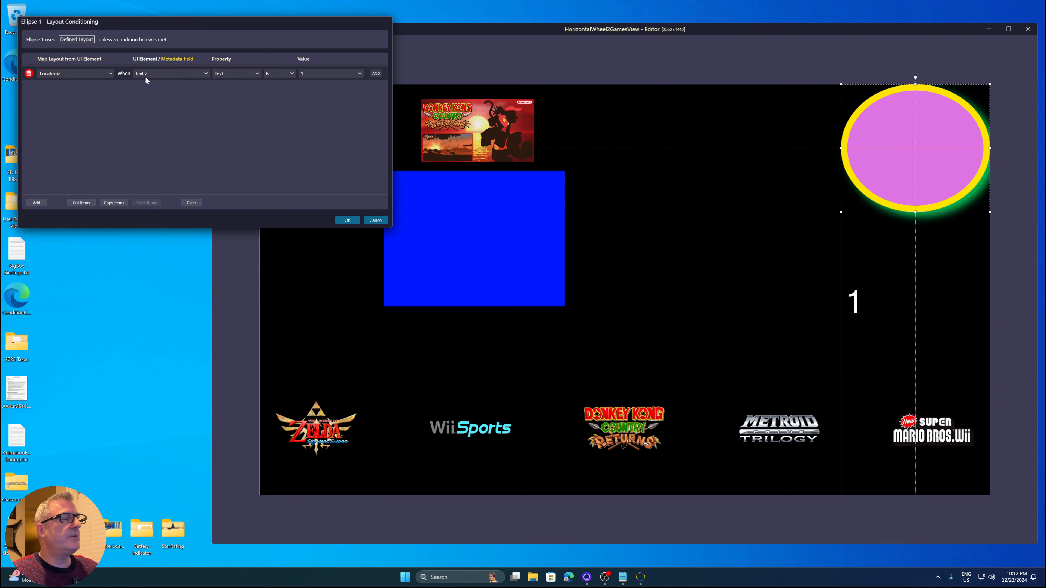
pyautogui.click(376, 220)
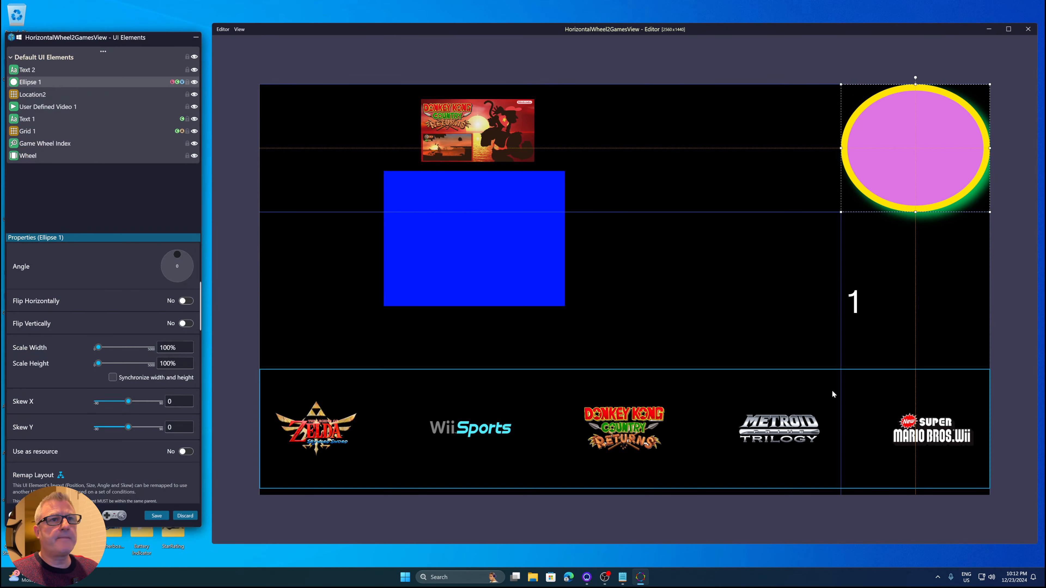
# Compare Text 2 with Ellipse 1 and inspect the ellipse's visibility conditioning rules
pyautogui.click(855, 309)
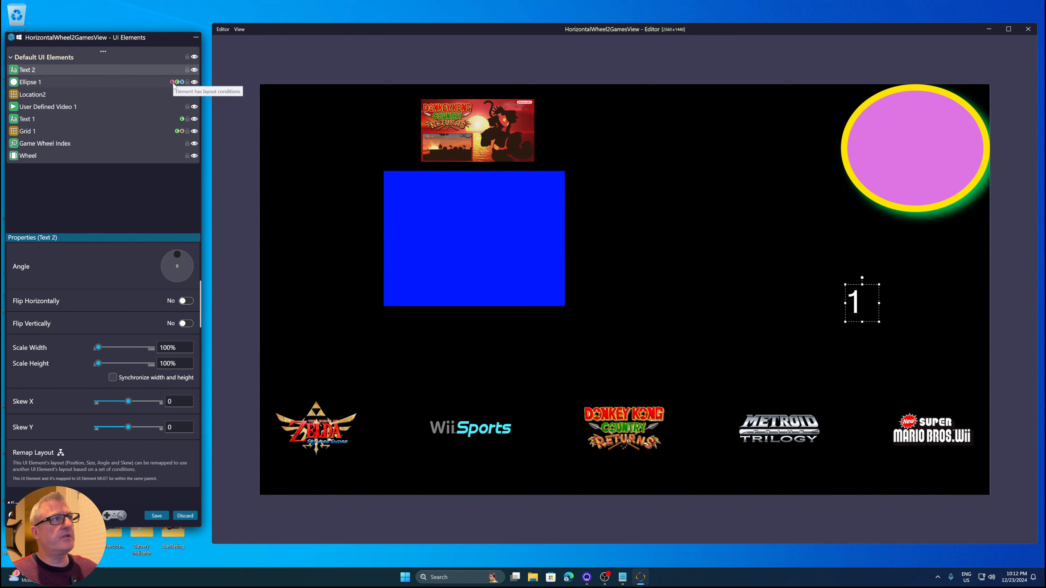
pyautogui.click(165, 82)
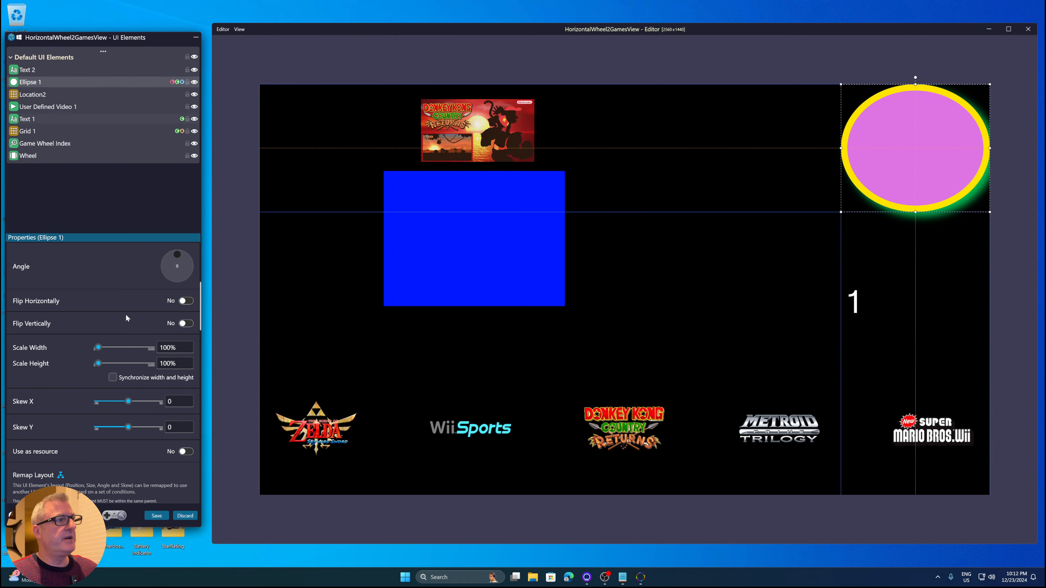
pyautogui.scroll(-10, 79, 386)
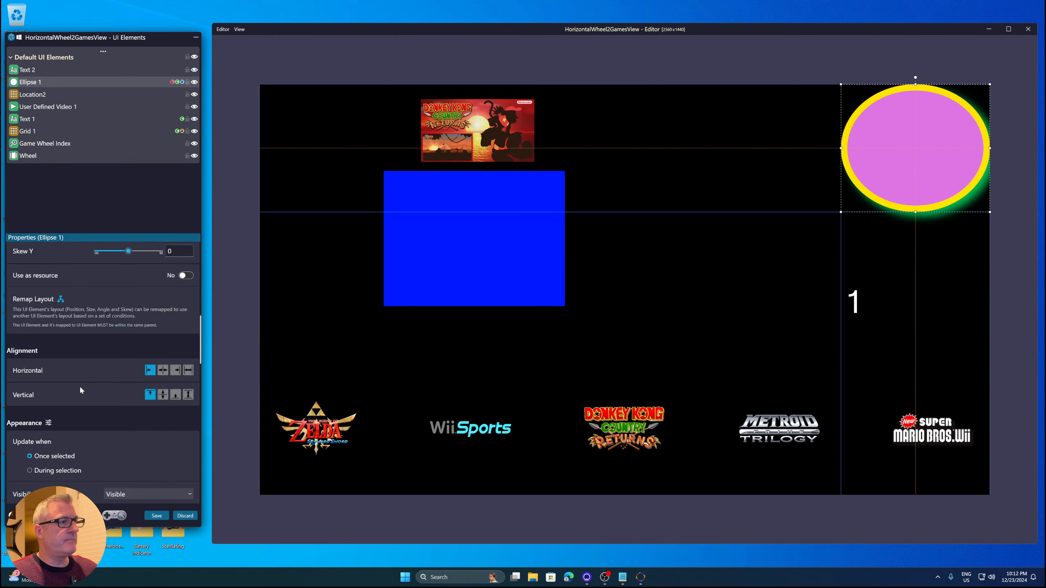
pyautogui.click(172, 82)
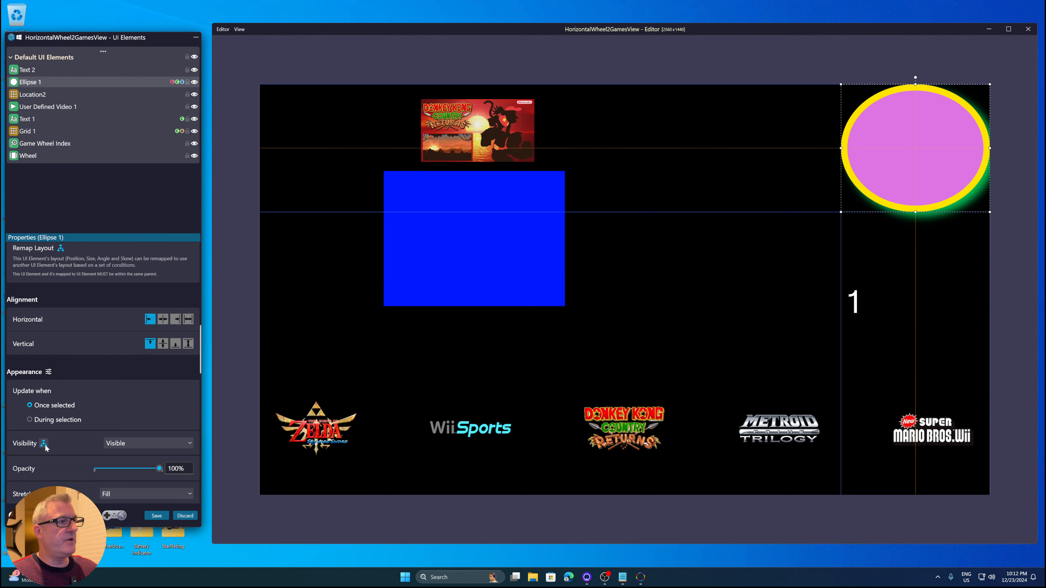
pyautogui.click(44, 444)
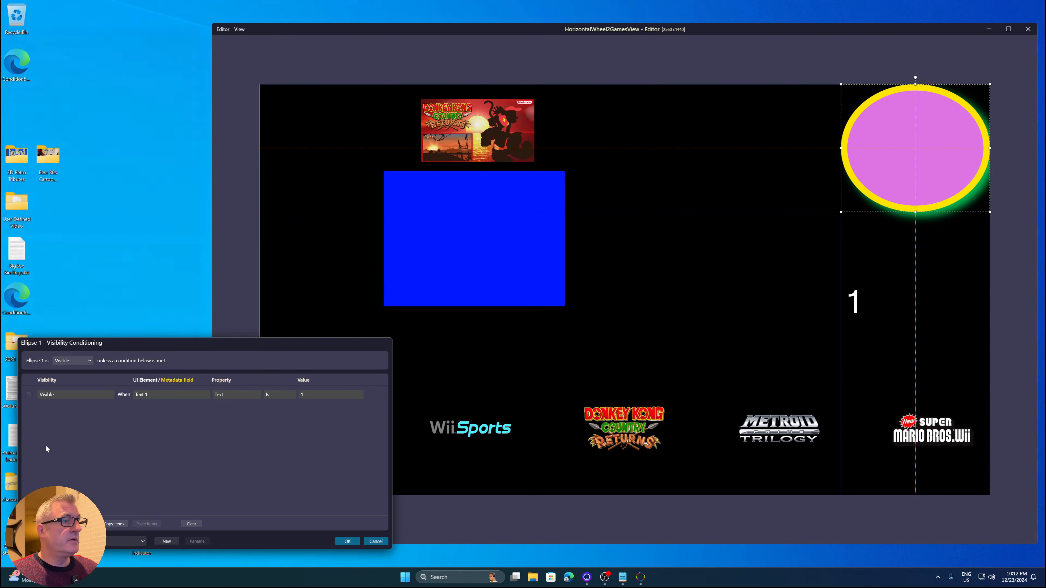
pyautogui.press('Escape')
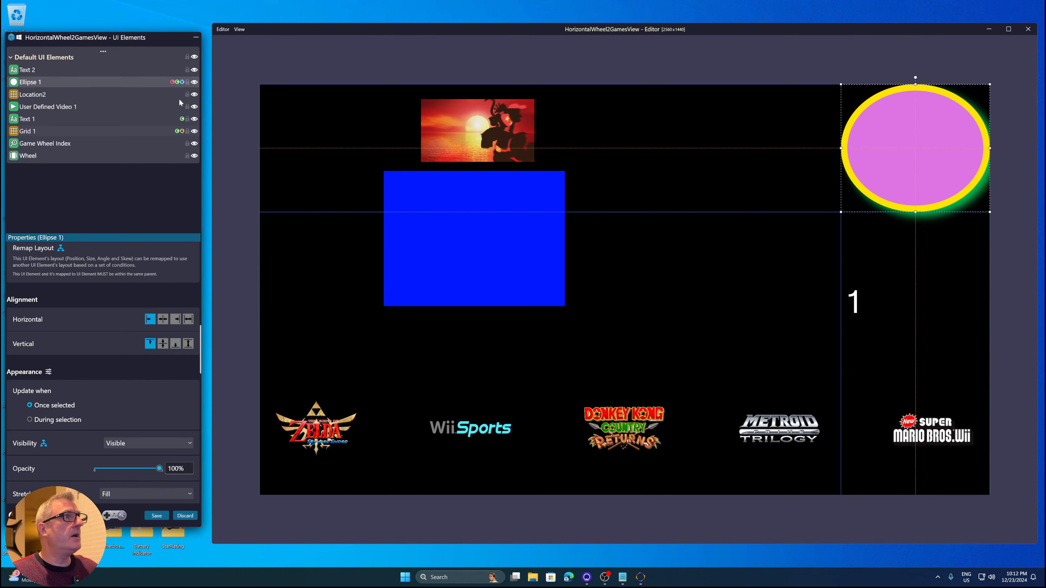
pyautogui.click(178, 82)
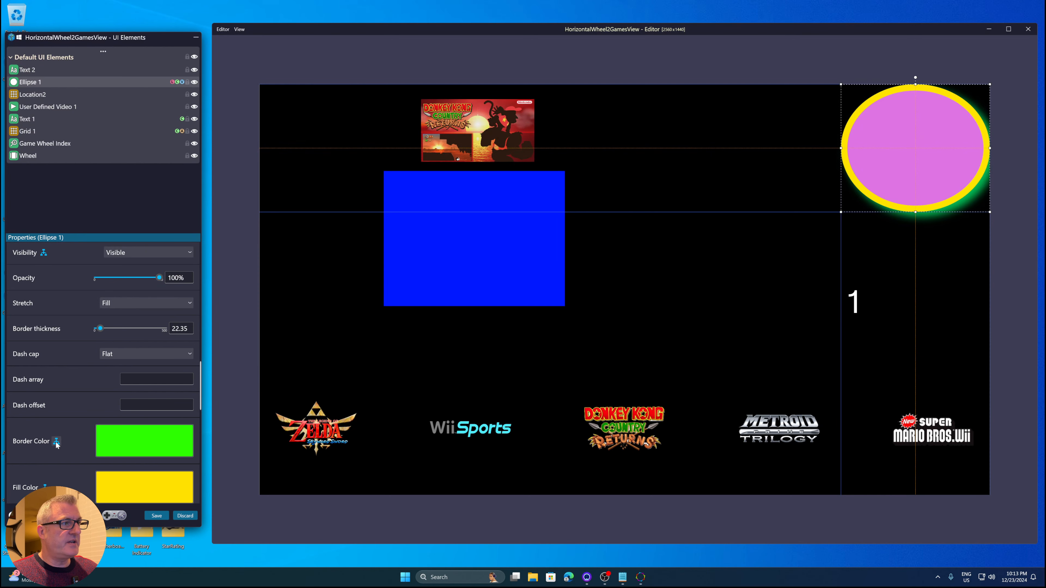
# Open and close Ellipse 1's border color, fill color and shadow color conditioning dialogs one after another
pyautogui.scroll(-2, 81, 409)
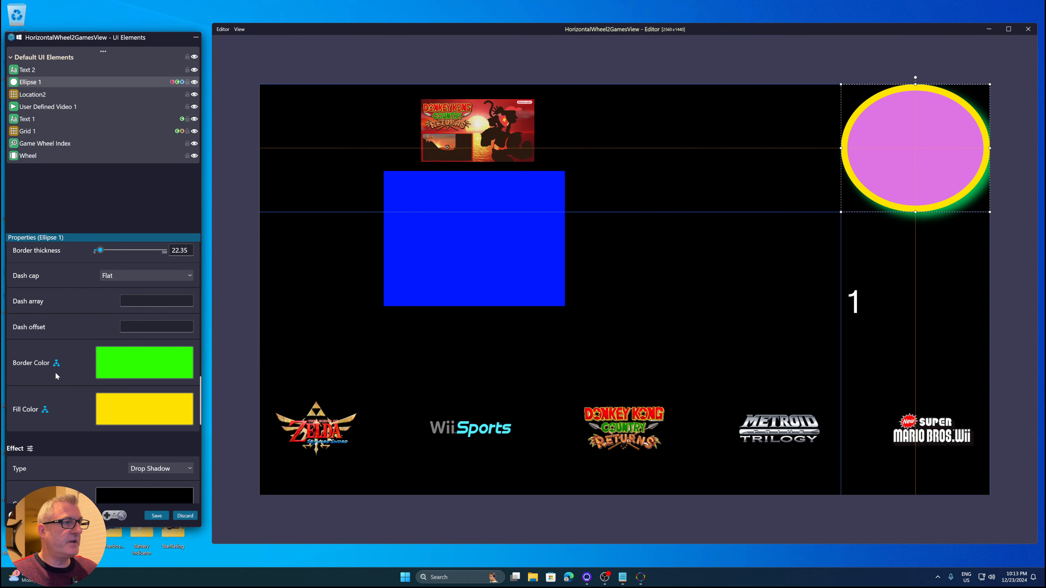
pyautogui.scroll(-2, 55, 372)
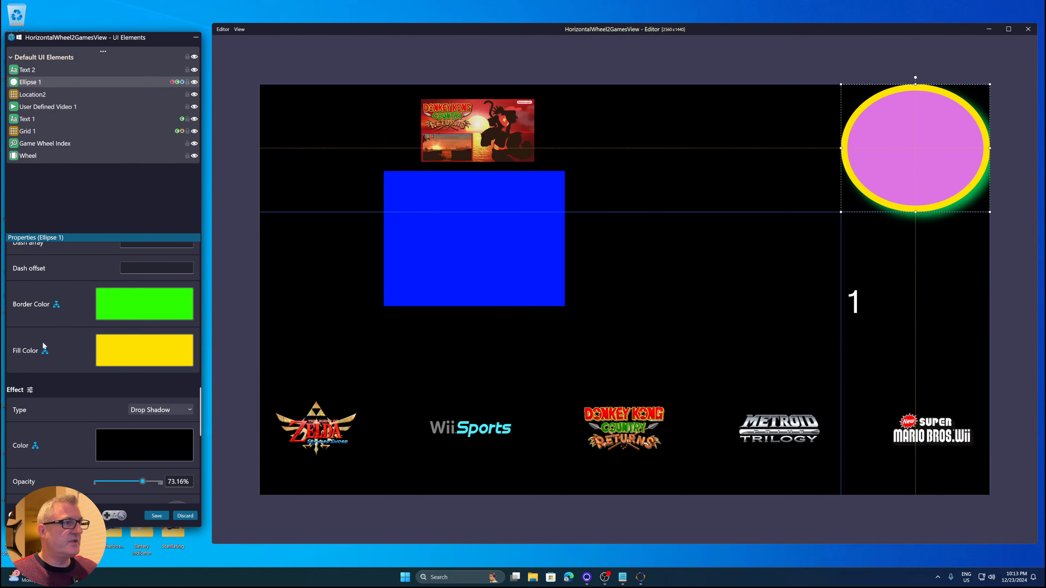
pyautogui.click(56, 307)
pyautogui.press('Escape')
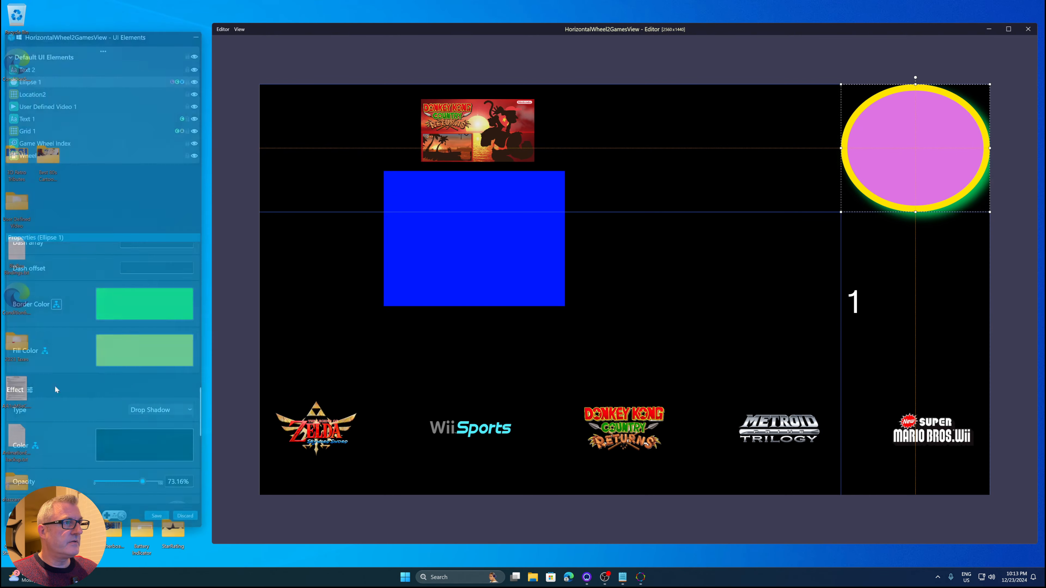
pyautogui.click(45, 350)
pyautogui.press('Escape')
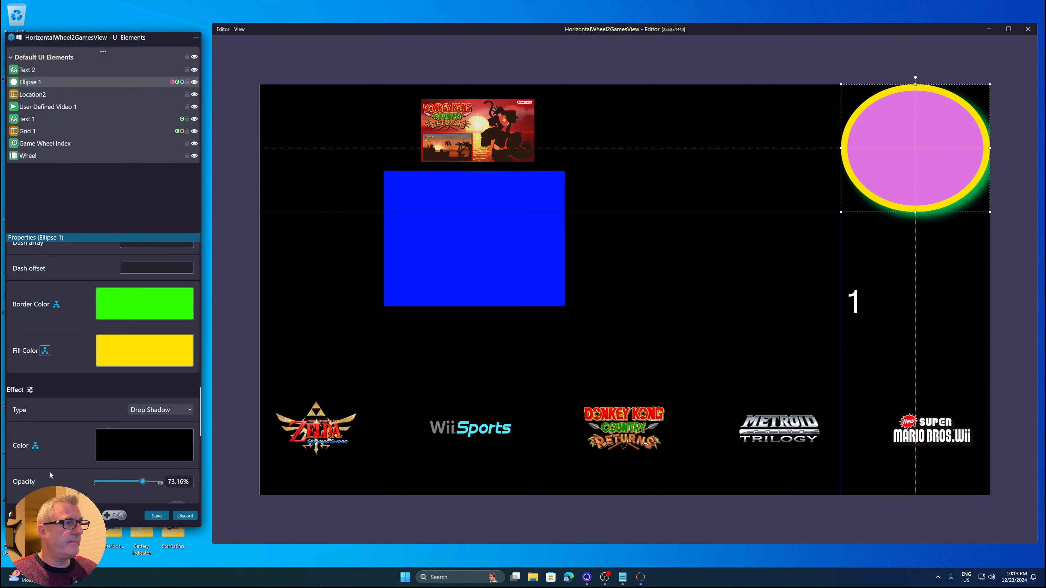
pyautogui.click(35, 445)
pyautogui.press('Escape')
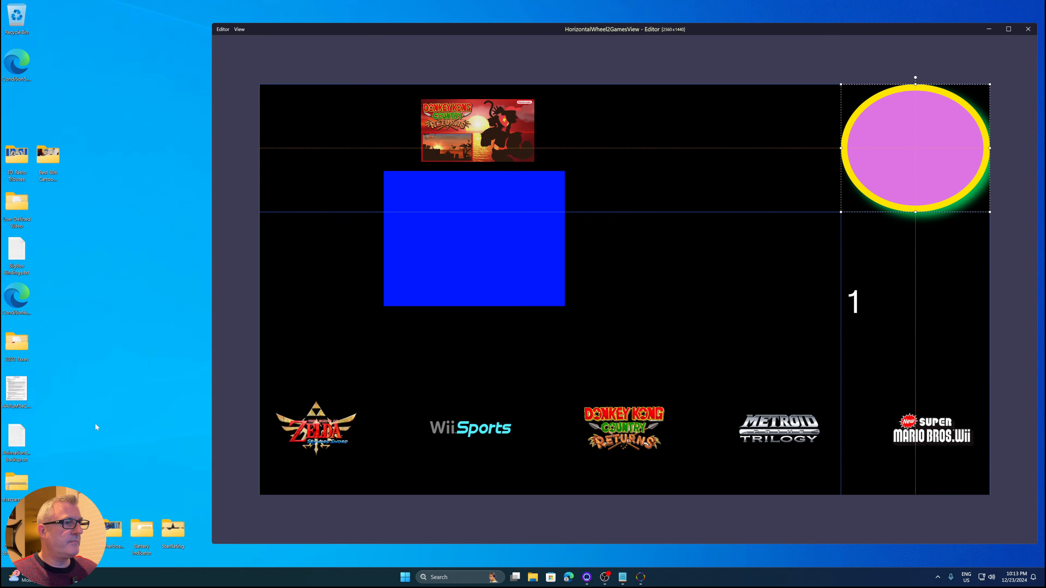
# Review the ellipse's drop shadow settings and reopen its visibility conditioning rules before dismissing them
pyautogui.scroll(-3, 72, 348)
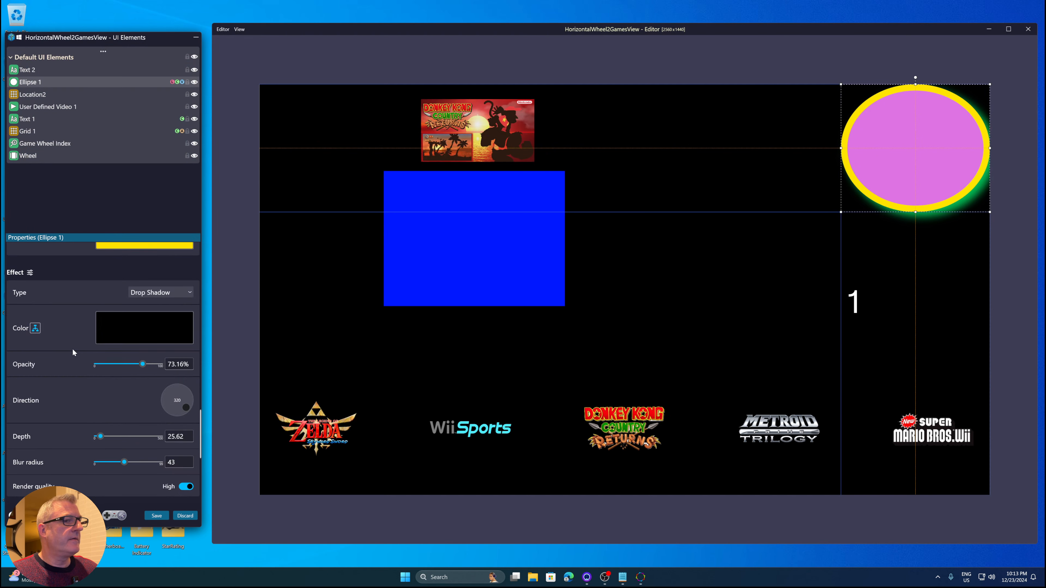
pyautogui.scroll(8, 72, 348)
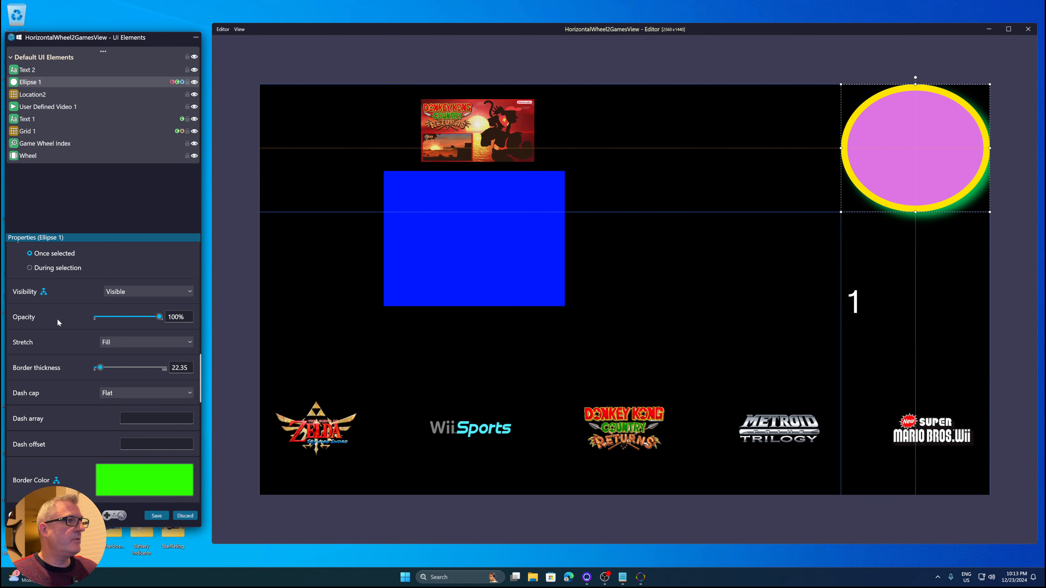
pyautogui.click(43, 291)
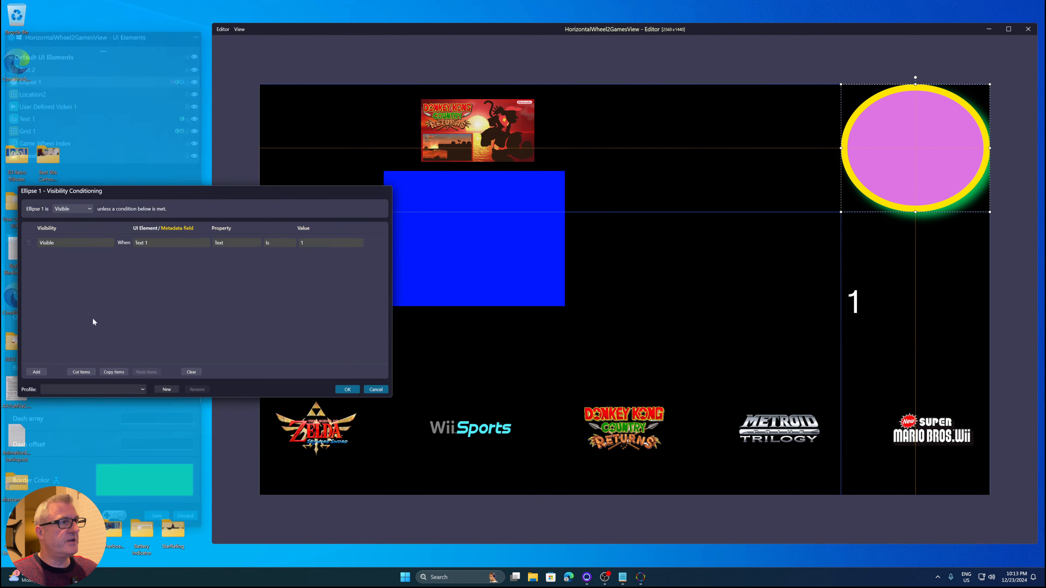
pyautogui.press('Escape')
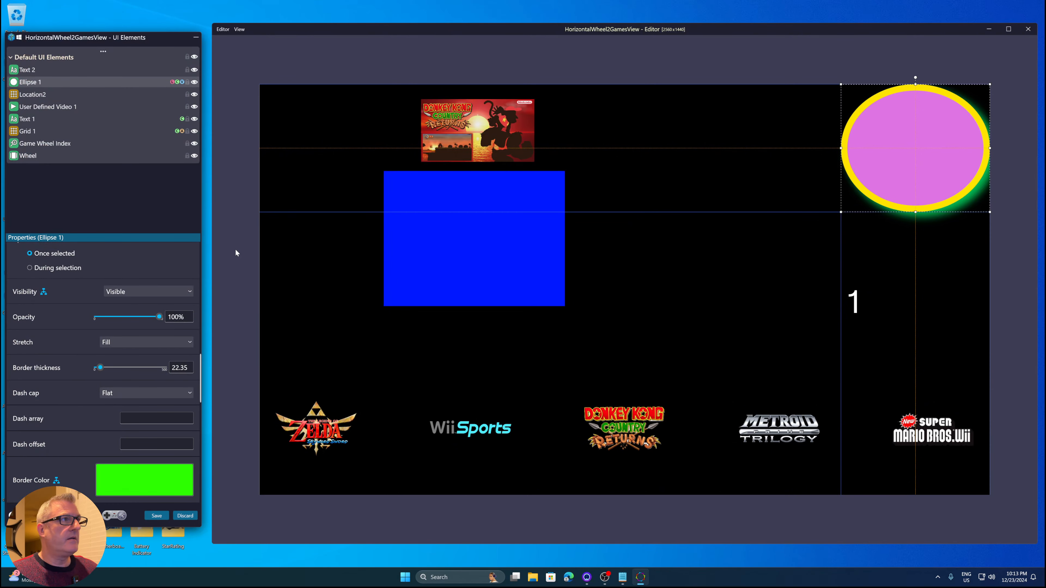
# Open Ellipse 1's layout conditioning rules from the element list and cancel the dialog
pyautogui.click(177, 83)
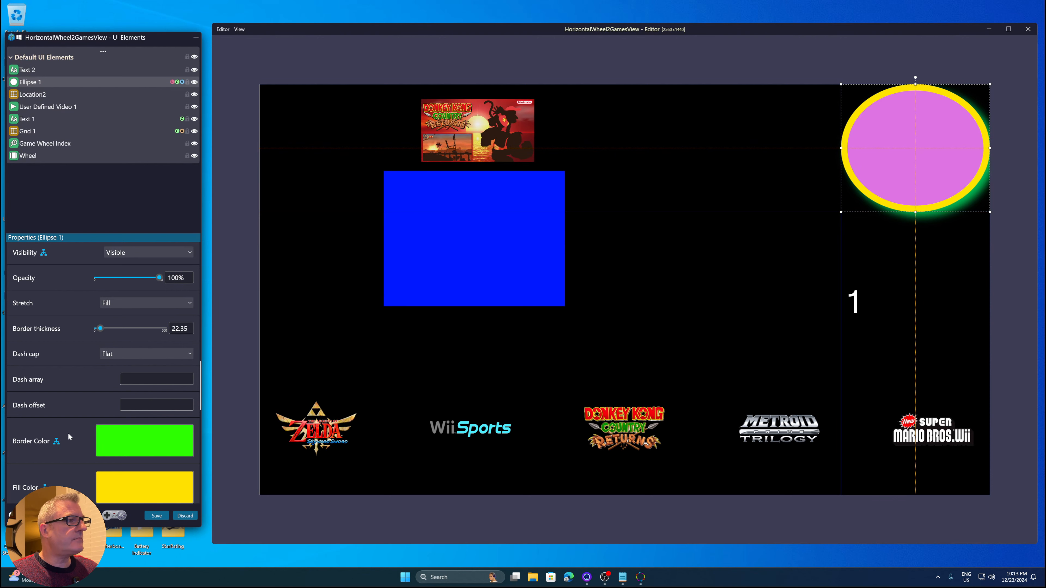
pyautogui.click(172, 83)
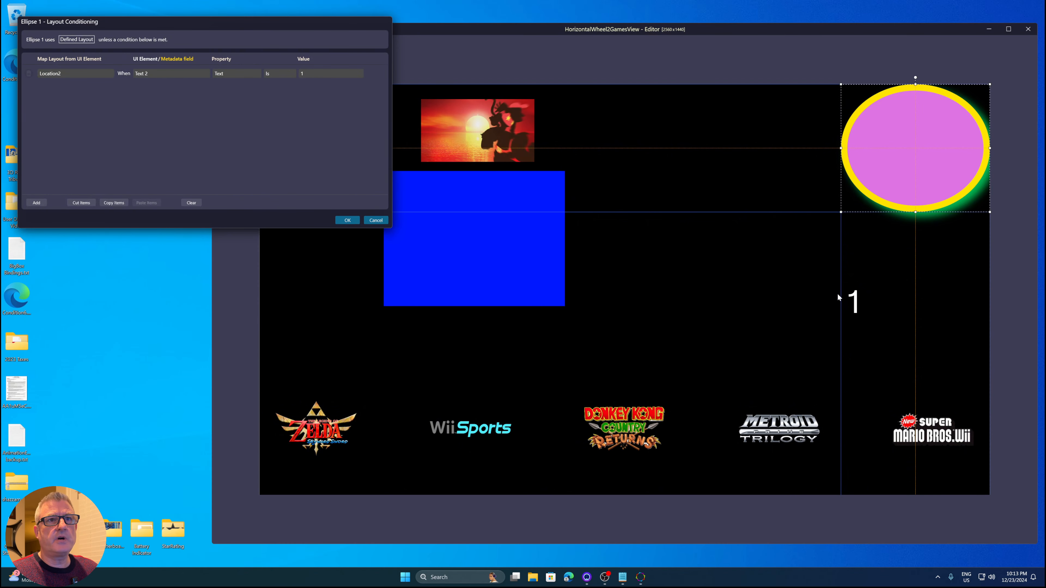
pyautogui.click(373, 220)
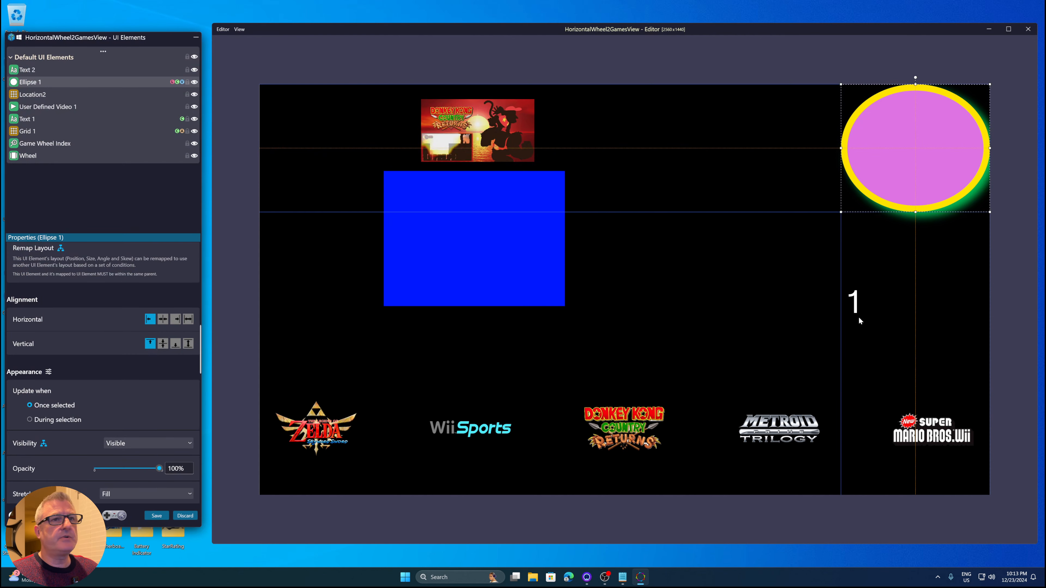
# Delete the '1' text element from the canvas
pyautogui.click(852, 311)
pyautogui.press('Delete')
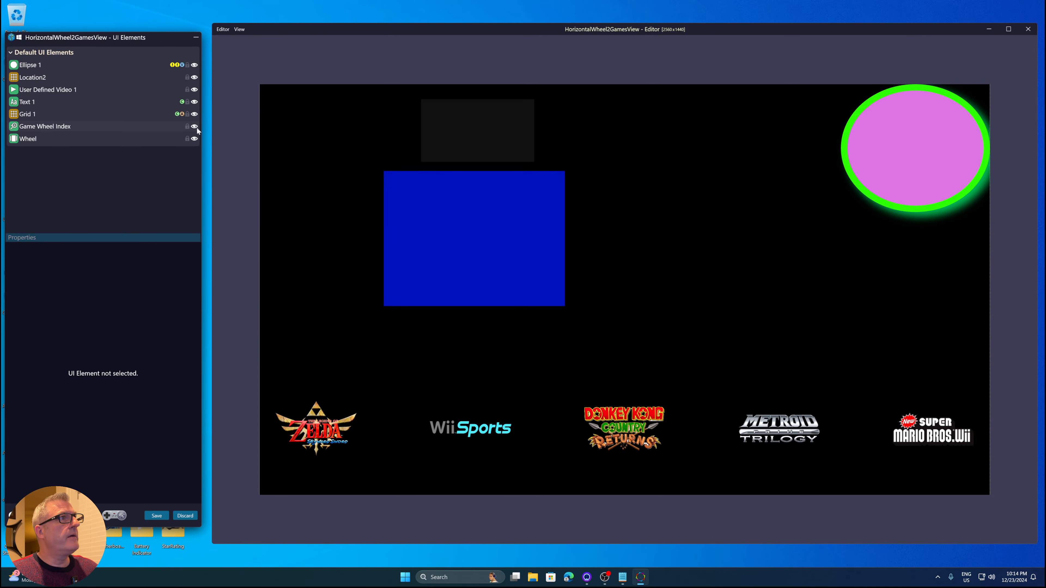
# Select Ellipse 1 and examine the error indicators on its remap layout and color conditions
pyautogui.moveTo(173, 68)
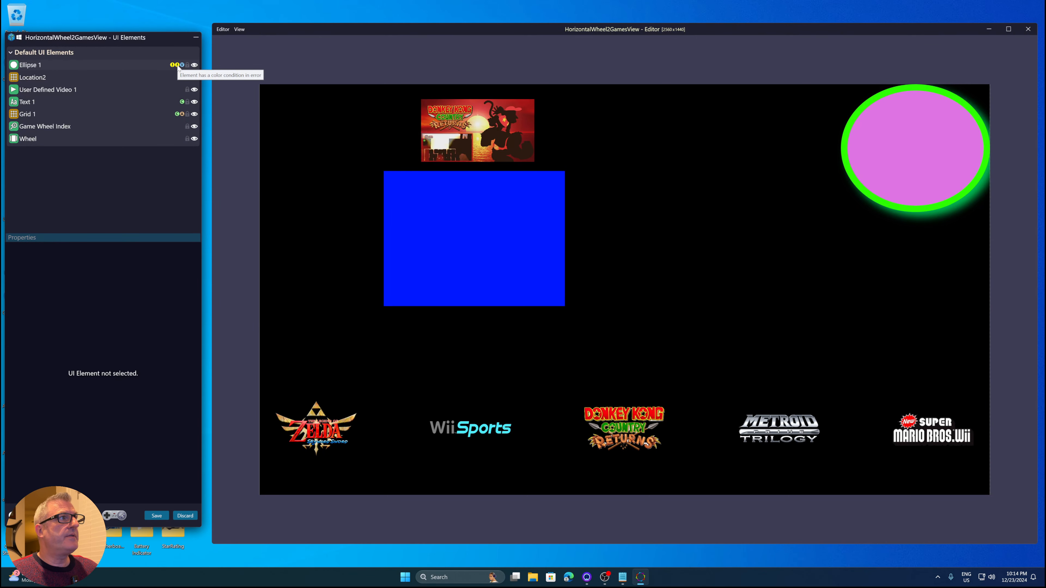
pyautogui.click(178, 69)
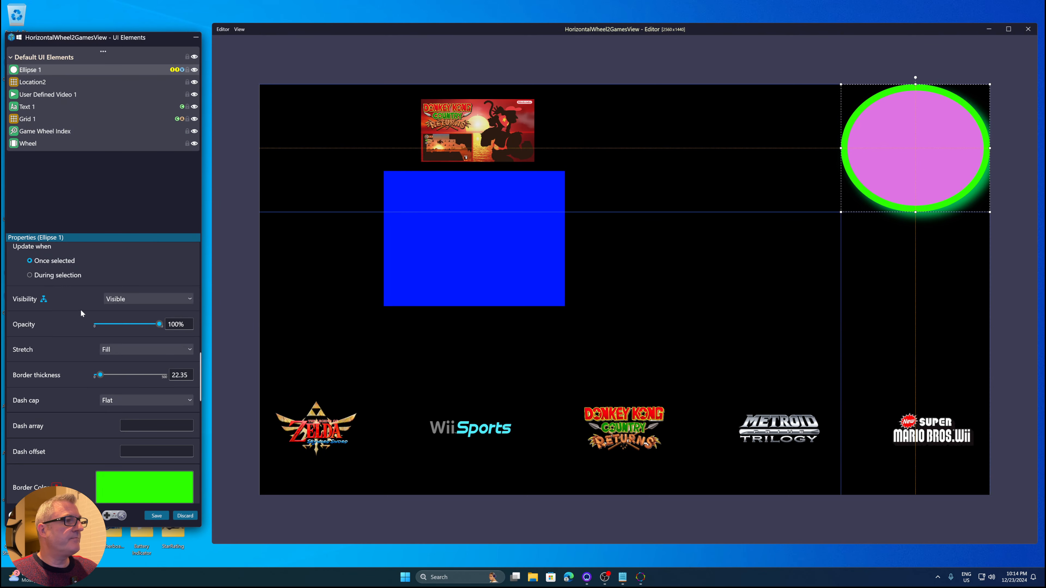
pyautogui.click(173, 71)
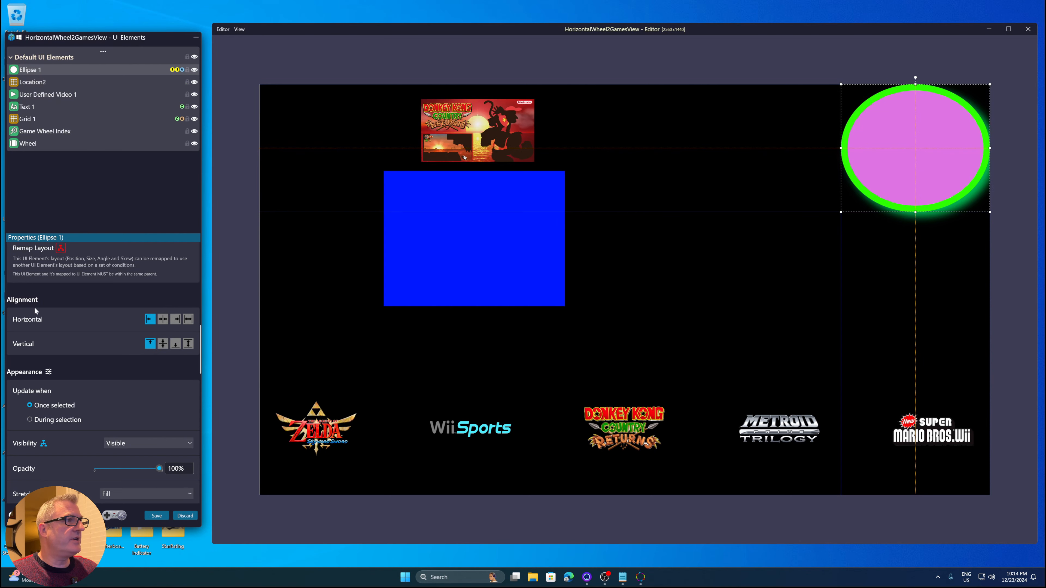
pyautogui.scroll(2, 105, 280)
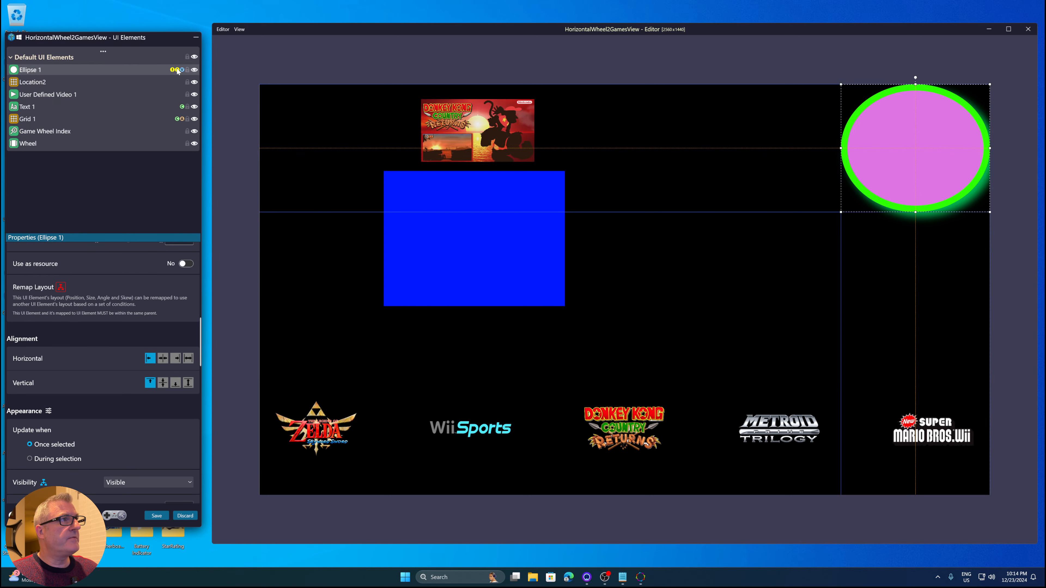
pyautogui.scroll(-8, 78, 312)
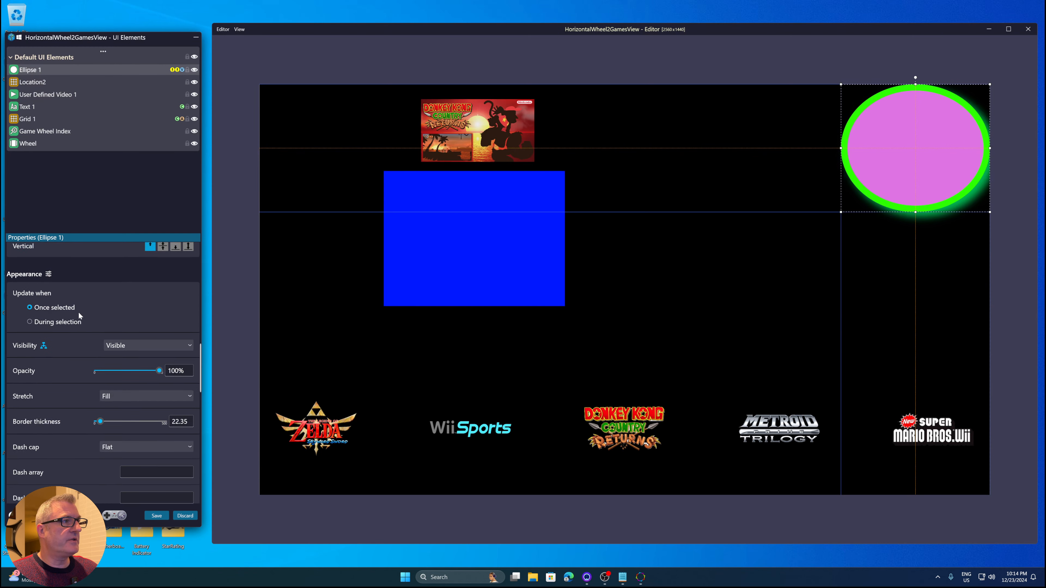
pyautogui.scroll(-3, 79, 315)
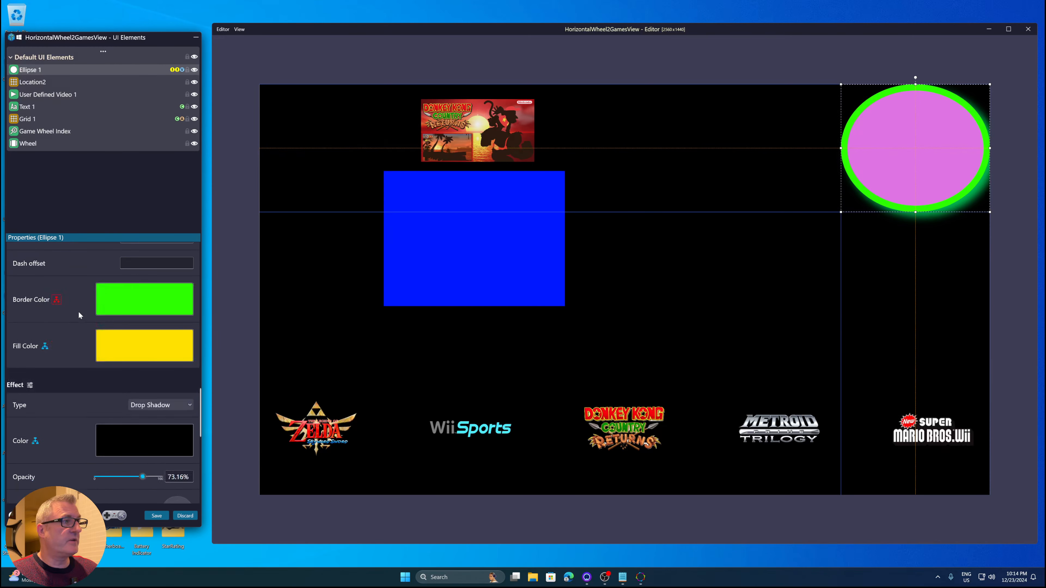
# Open the ellipse's border color conditioning, browse the UI element choices for the broken rule, then cancel
pyautogui.click(57, 300)
pyautogui.moveTo(200, 256)
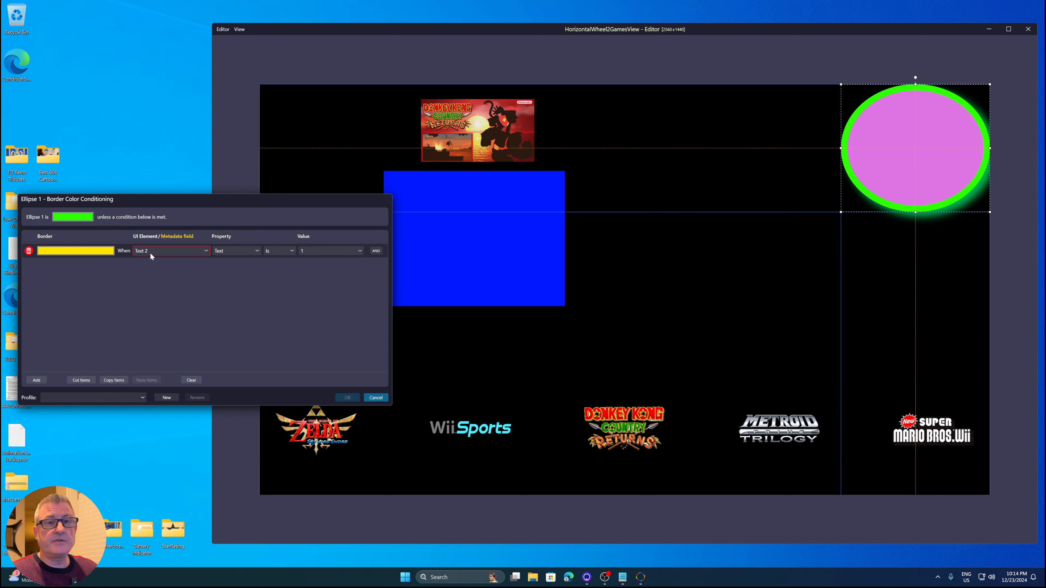
pyautogui.click(191, 251)
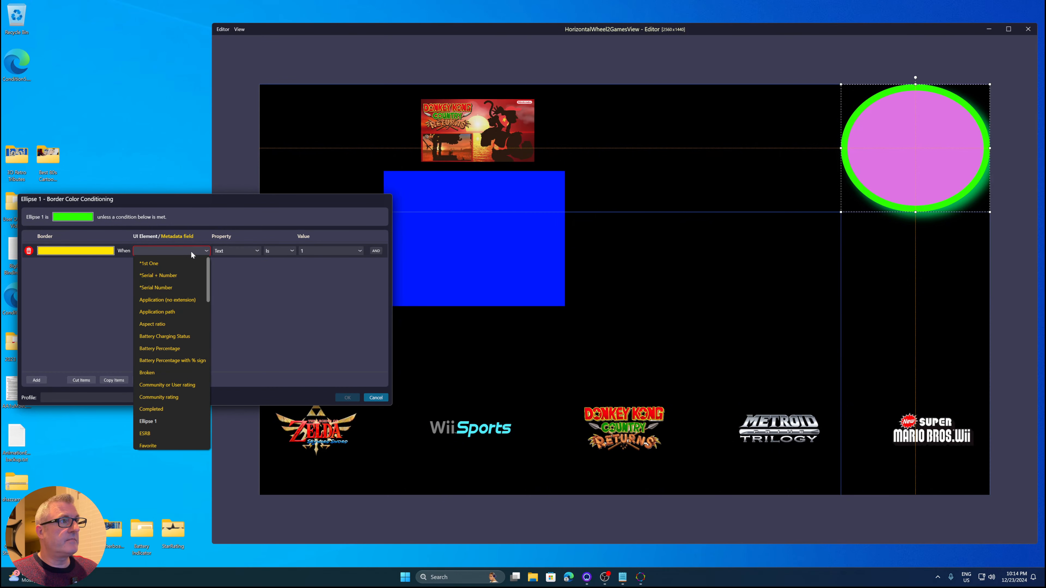
pyautogui.moveTo(207, 279); pyautogui.dragTo(214, 411)
pyautogui.scroll(10, 210, 297)
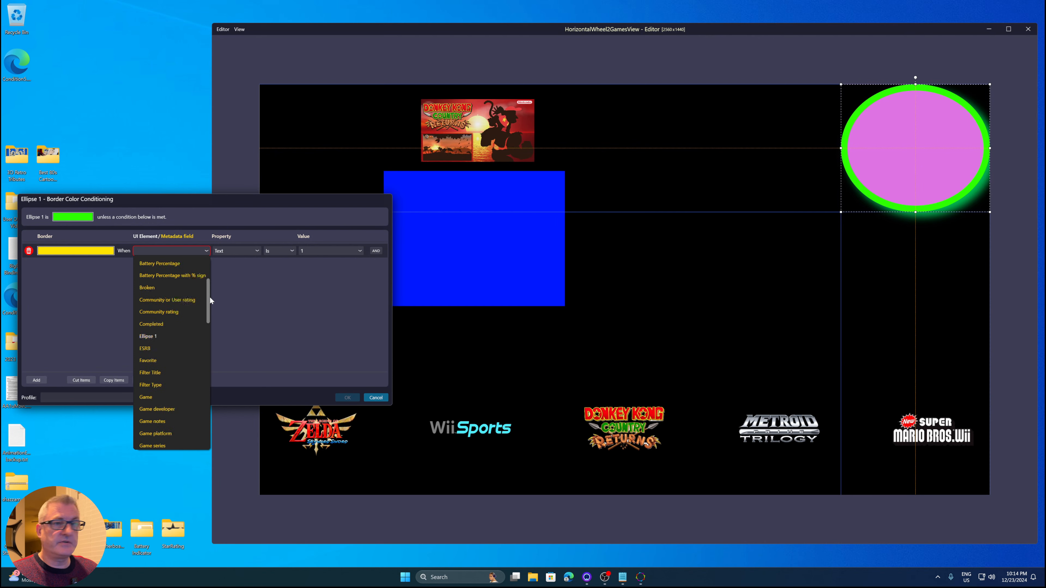
pyautogui.click(377, 397)
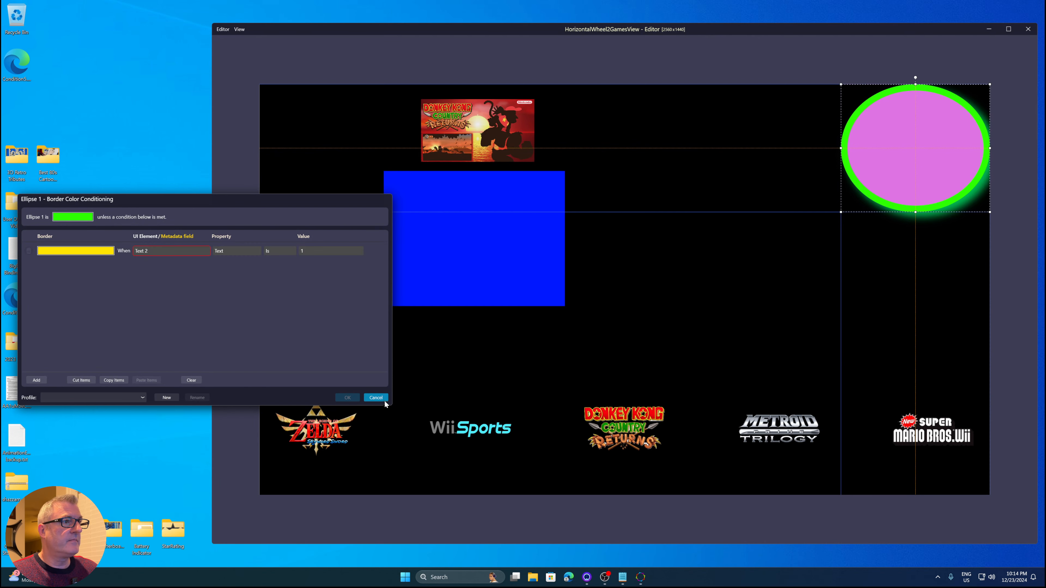
pyautogui.click(378, 396)
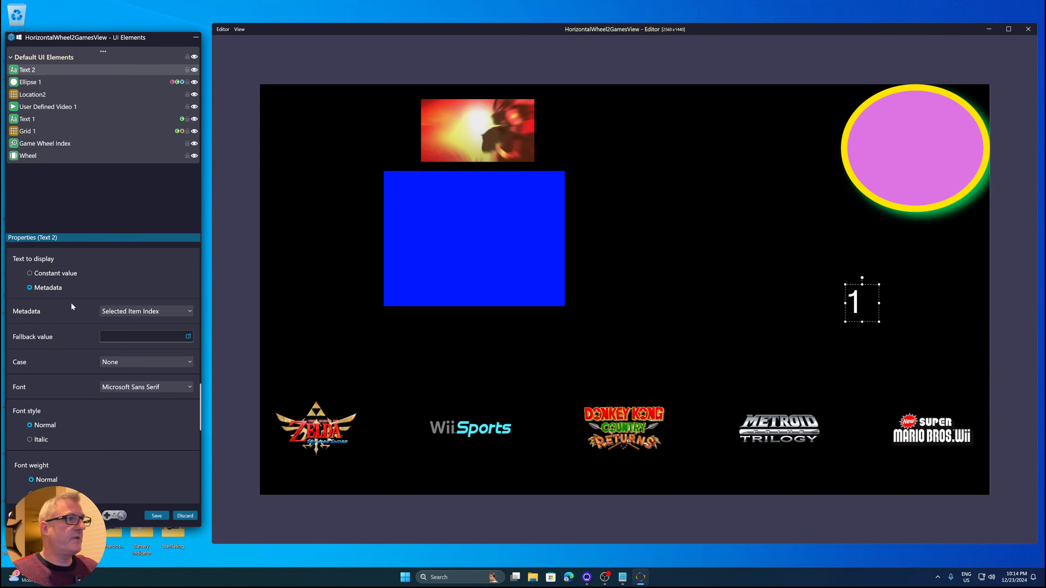
# Scroll through Text 2's properties to review its appearance, text, effect and animation settings
pyautogui.scroll(5, 71, 305)
pyautogui.scroll(-1, 71, 304)
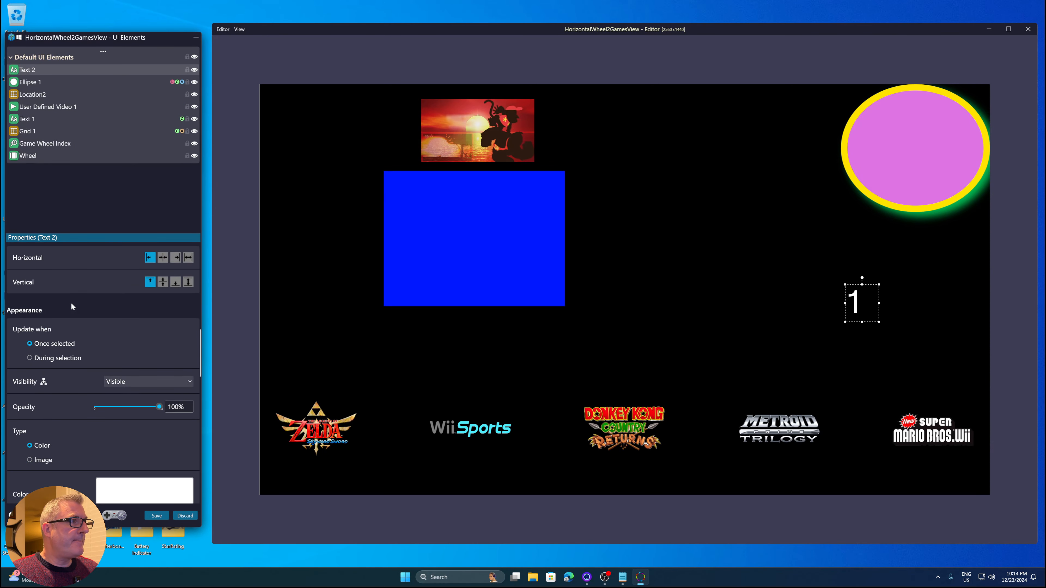
pyautogui.scroll(2, 172, 262)
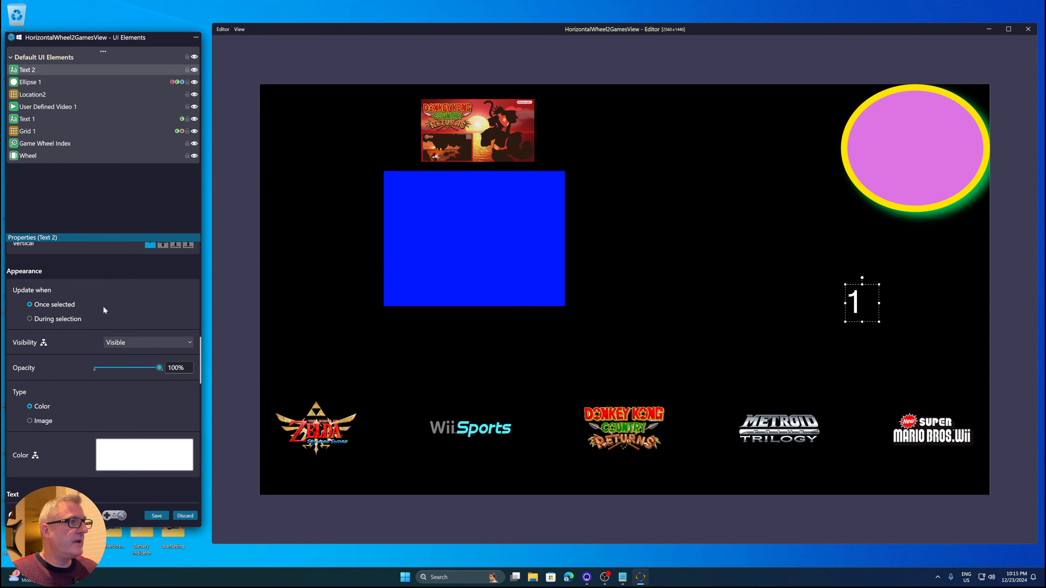
pyautogui.scroll(-5, 102, 318)
pyautogui.scroll(-6, 100, 324)
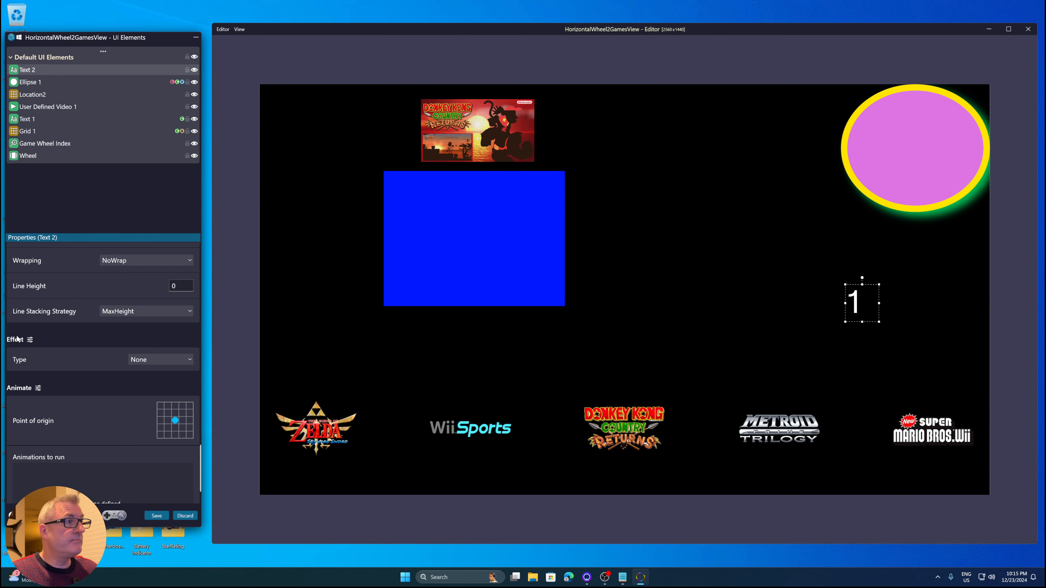
pyautogui.scroll(-2, 98, 366)
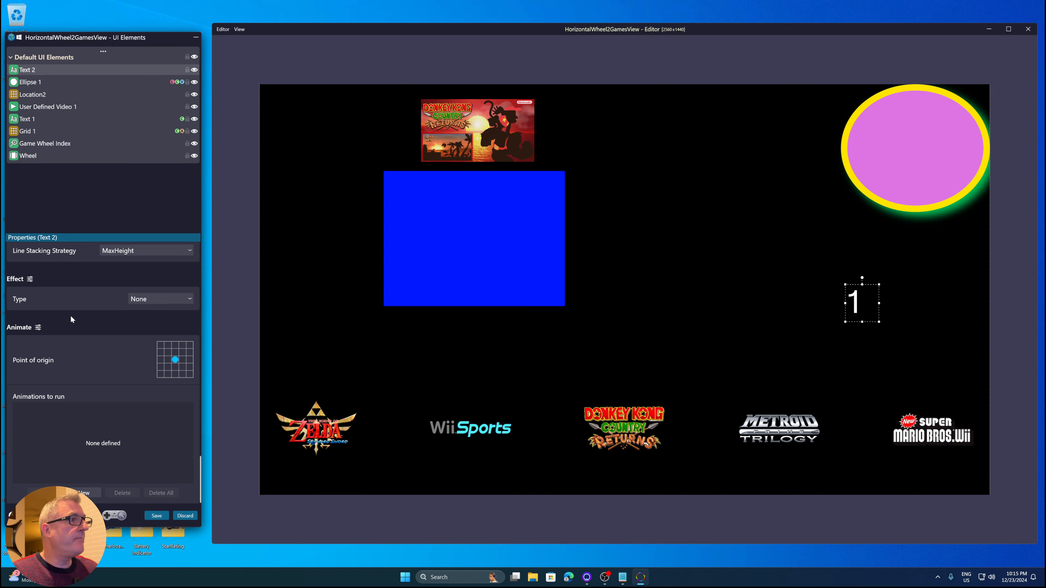
pyautogui.scroll(4, 72, 314)
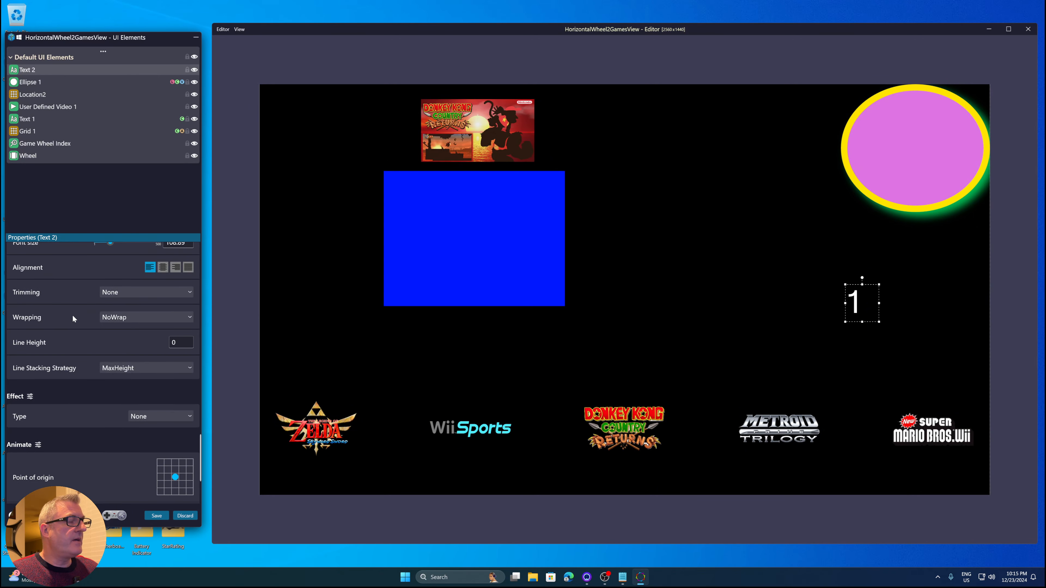
pyautogui.scroll(1, 73, 318)
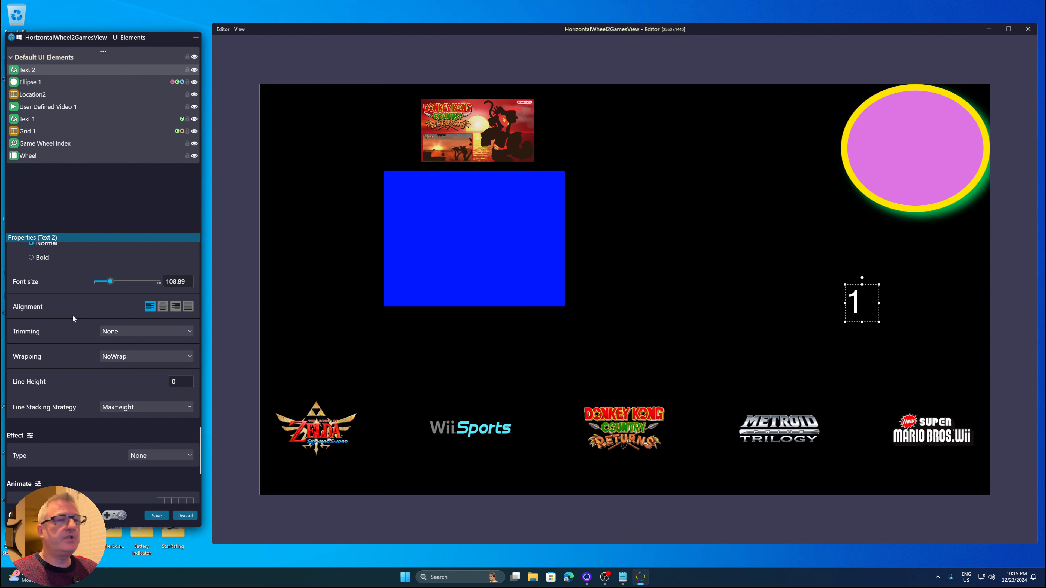
pyautogui.scroll(6, 72, 314)
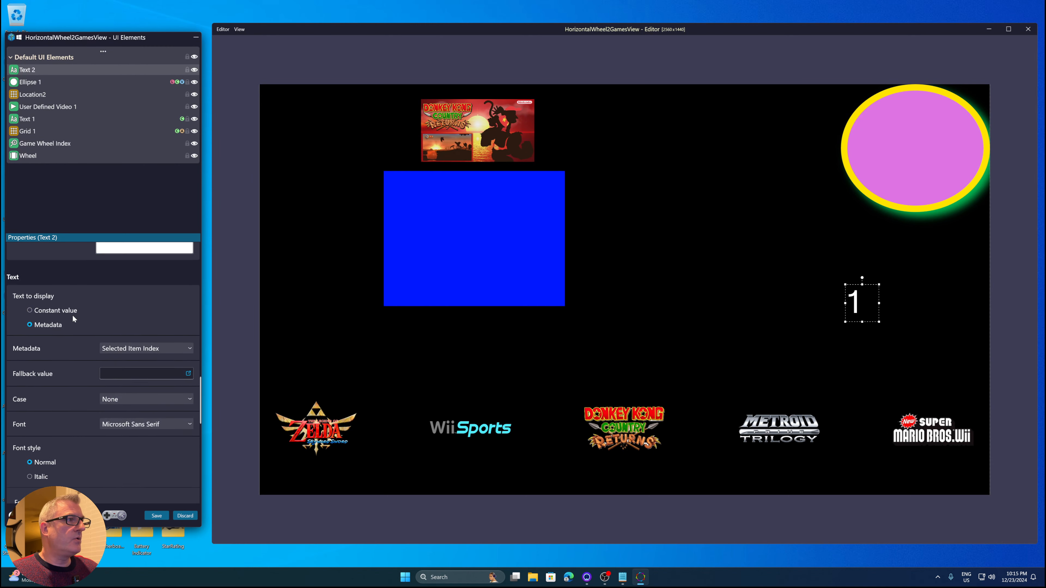
pyautogui.scroll(5, 72, 315)
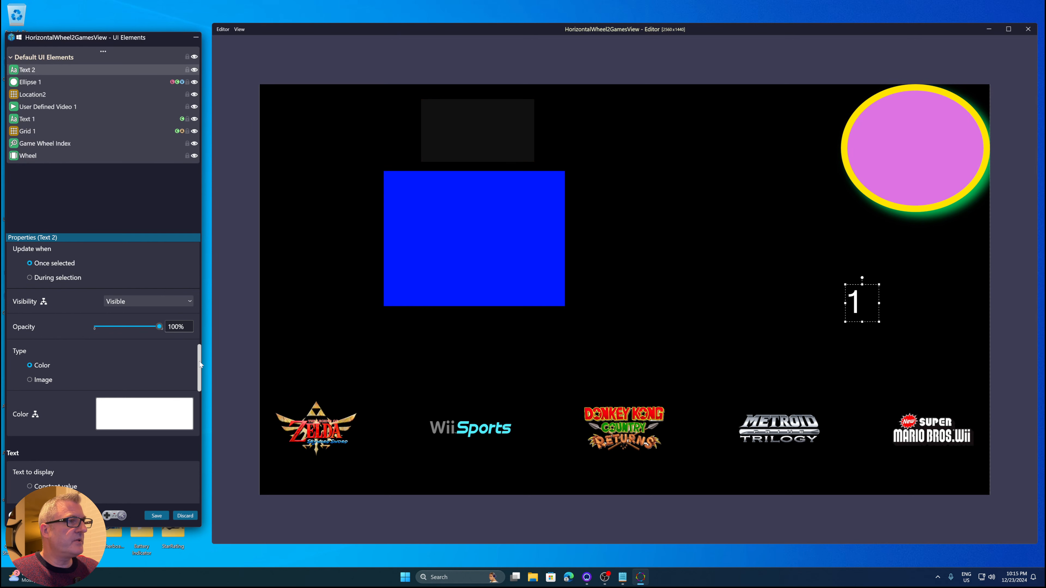
# Discard the view edits and close the editor without saving changes
pyautogui.moveTo(198, 355); pyautogui.dragTo(202, 486)
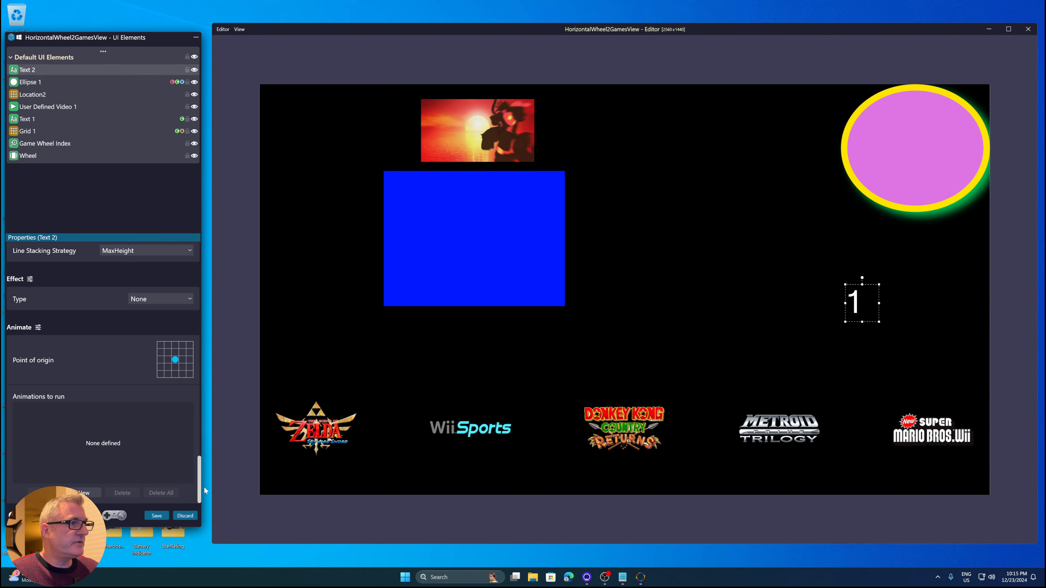
pyautogui.click(185, 516)
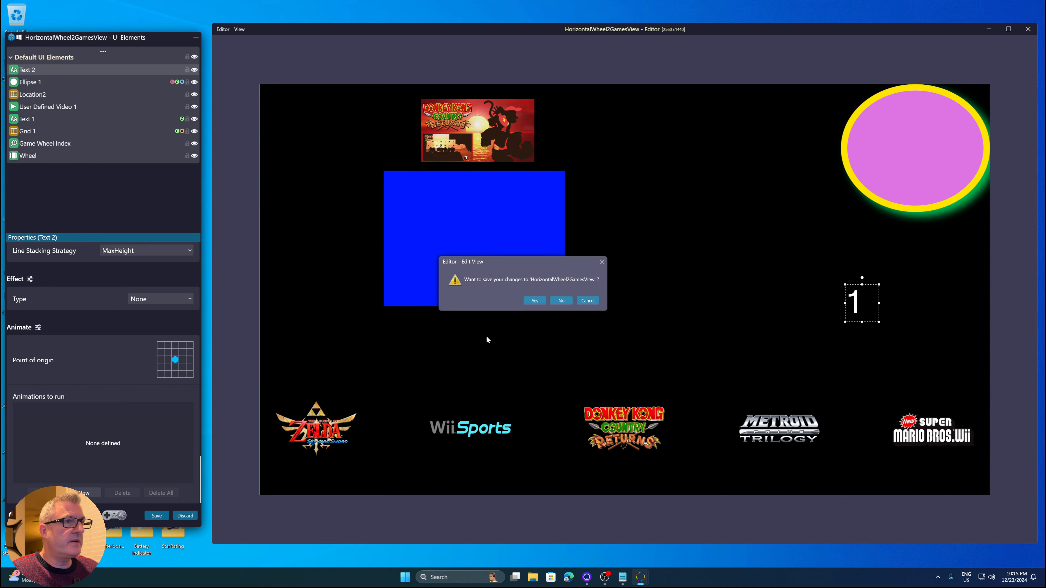
pyautogui.click(570, 301)
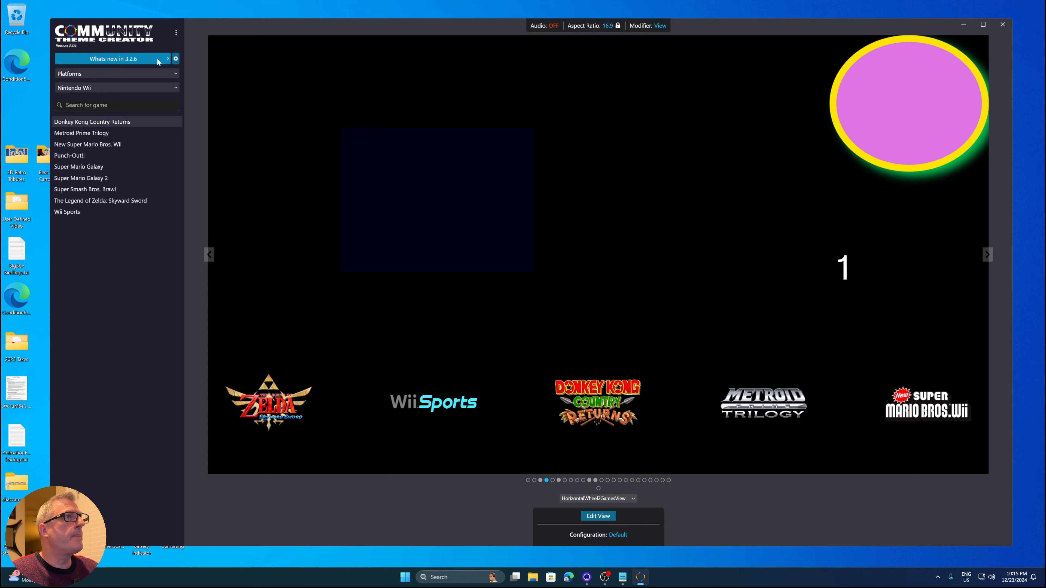
# Switch to the Mega Theme and open its TextGamesView in the editor
pyautogui.click(157, 58)
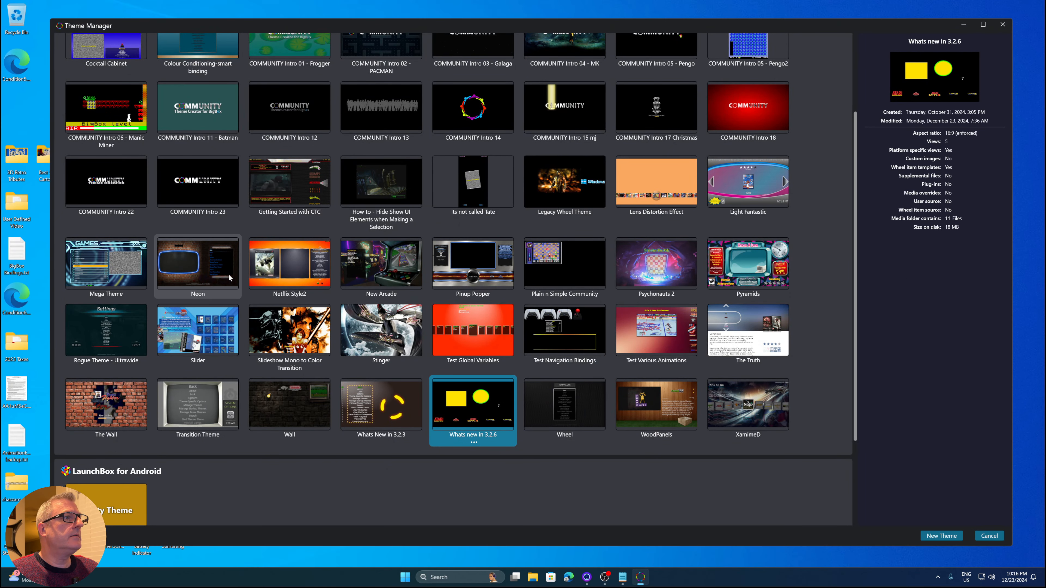
pyautogui.click(82, 276)
pyautogui.doubleClick(81, 272)
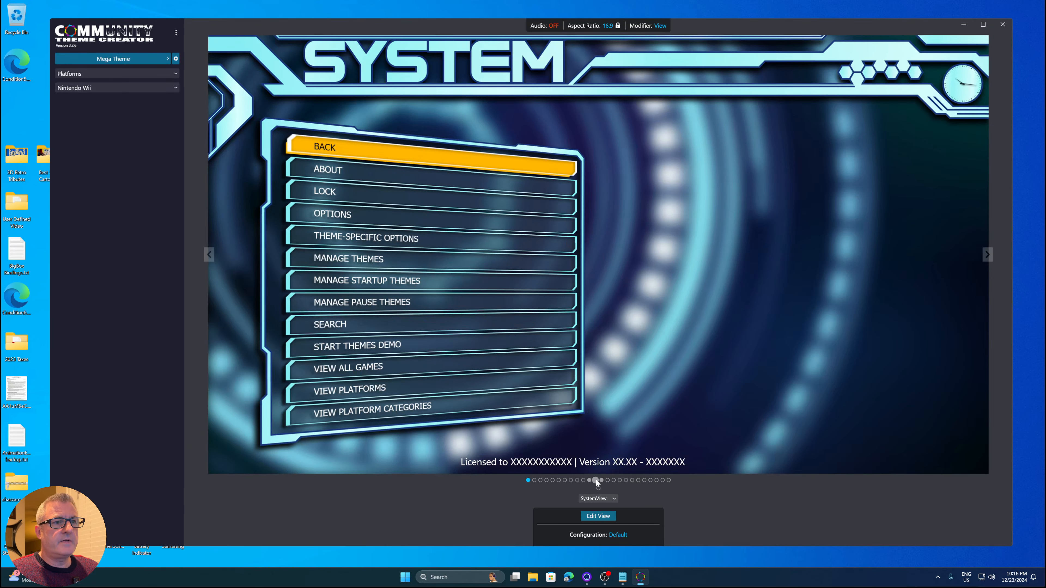
pyautogui.click(595, 480)
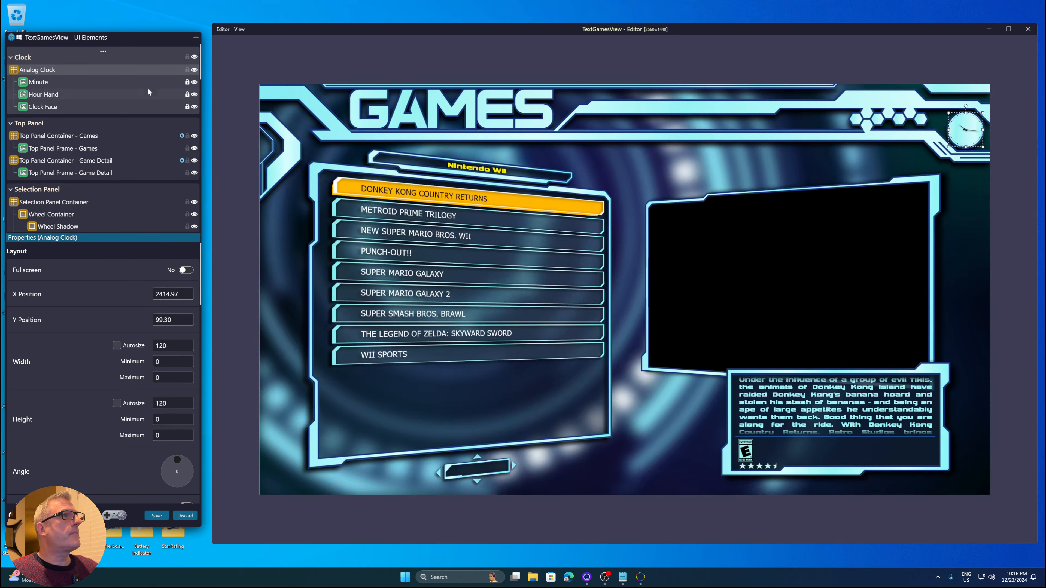
# Select the Details Panel Container and turn off Include Animations with Movement so its properties become editable
pyautogui.scroll(-3, 142, 163)
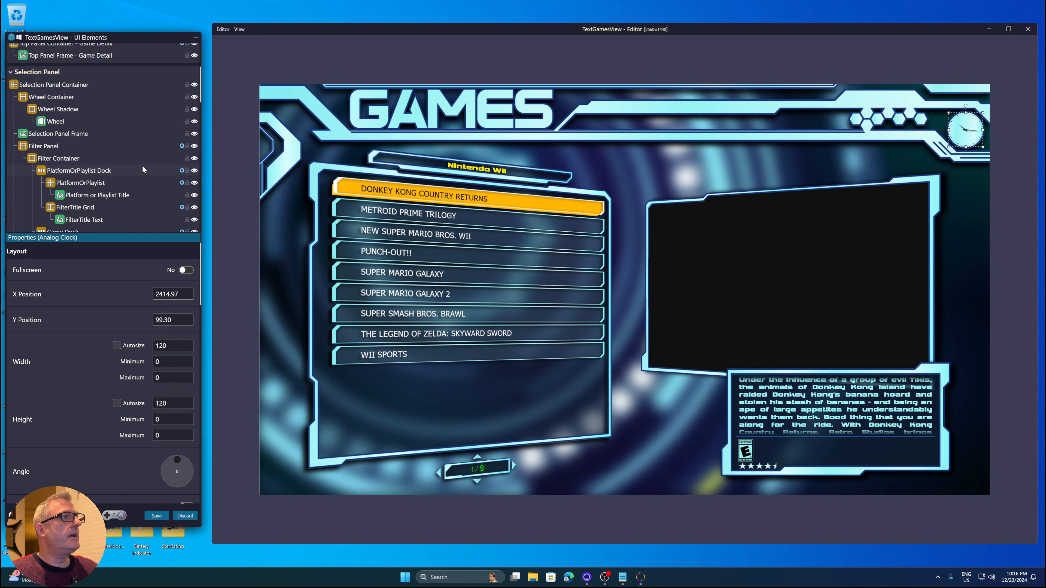
pyautogui.scroll(-4, 142, 166)
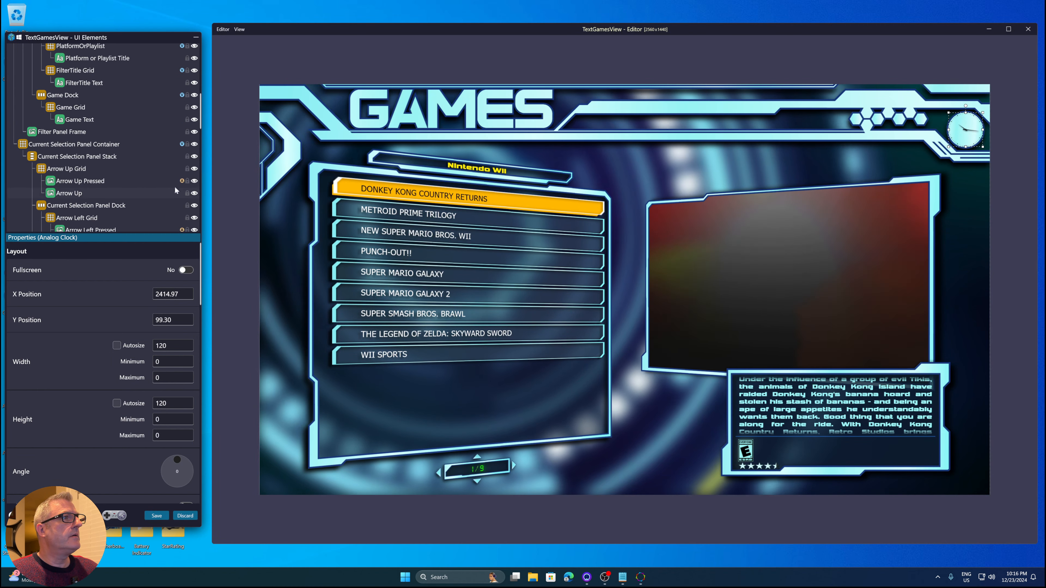
pyautogui.click(801, 429)
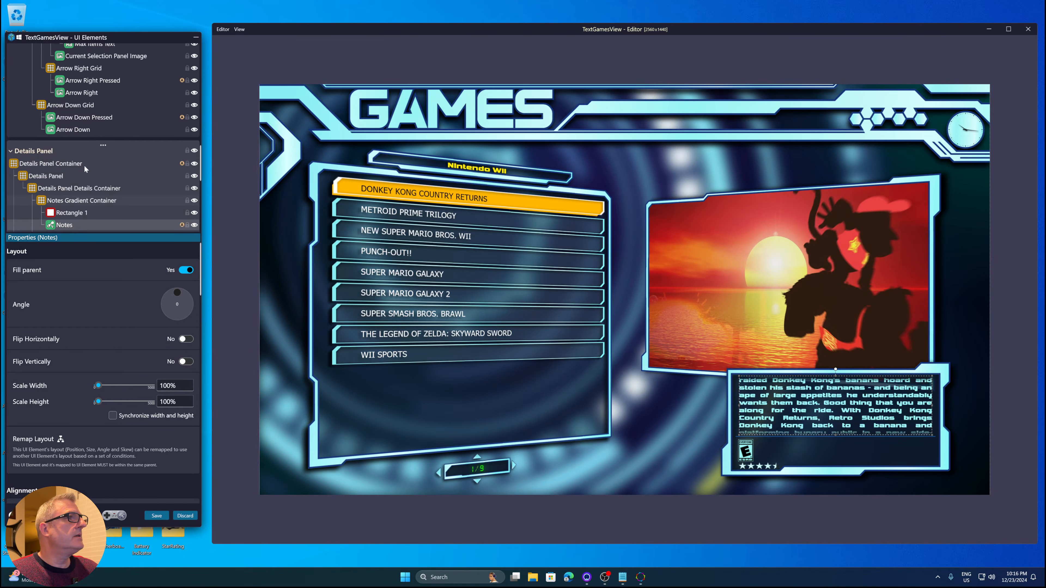
pyautogui.click(181, 164)
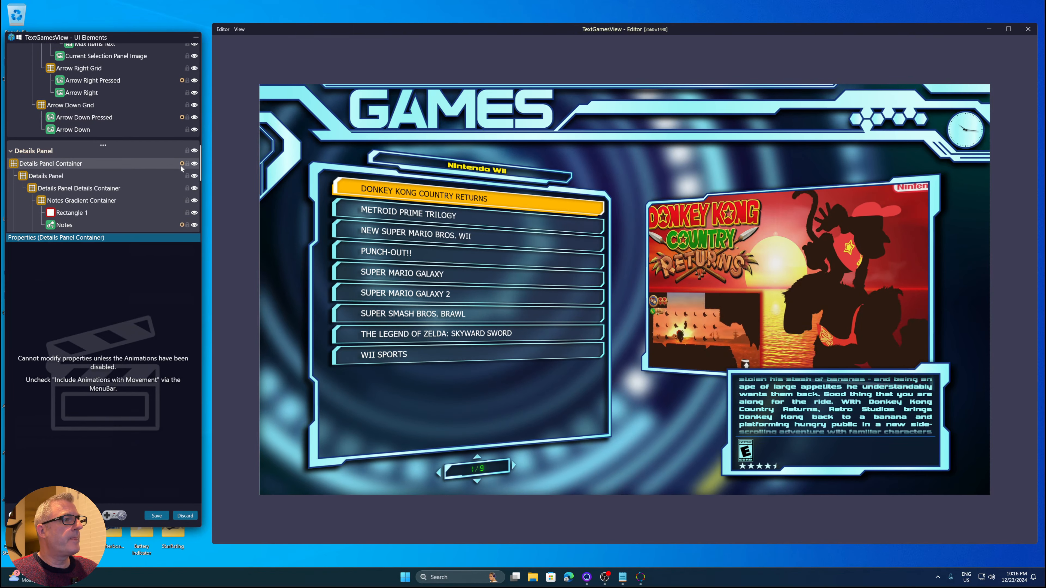
pyautogui.click(223, 29)
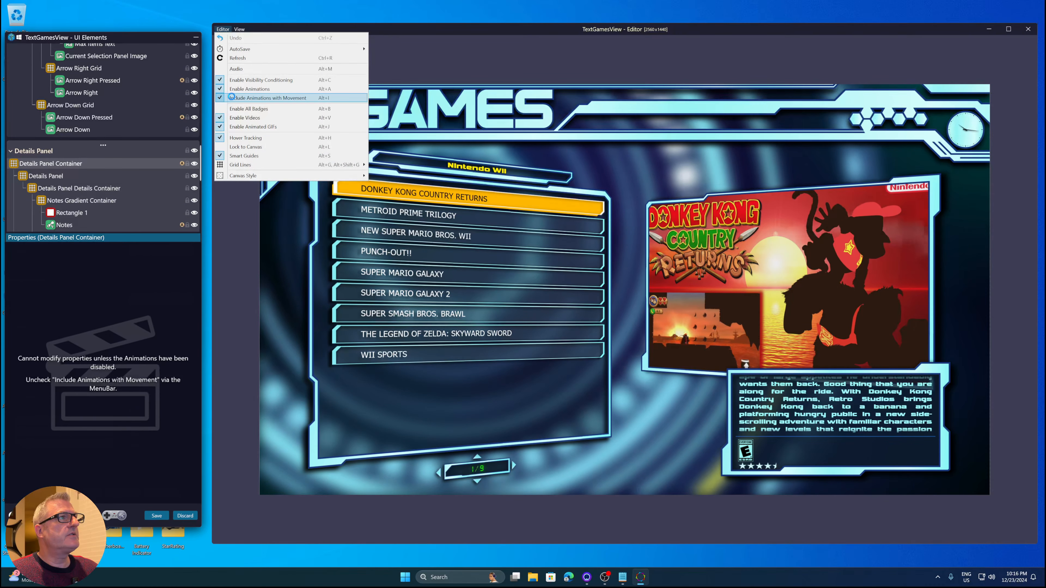
pyautogui.click(231, 98)
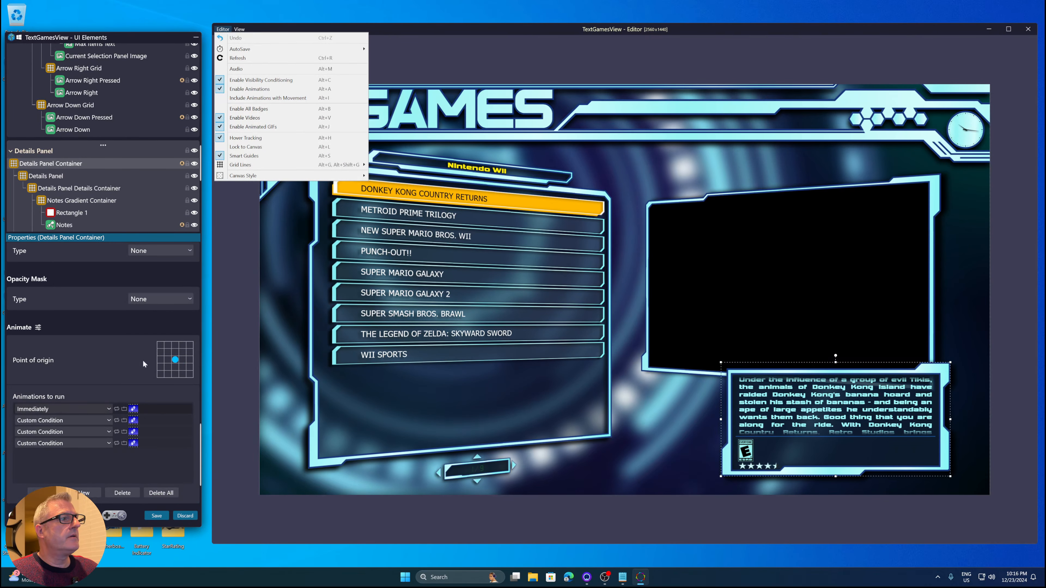
# Open the Details Panel Container's second animation and set its easing function to BackEase with EaseOut mode
pyautogui.click(151, 417)
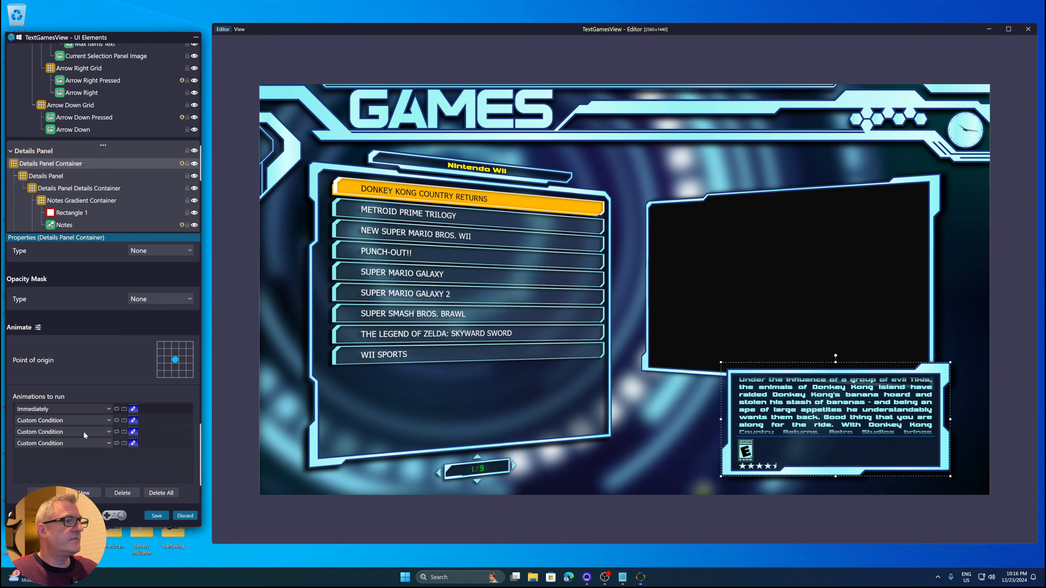
pyautogui.doubleClick(150, 418)
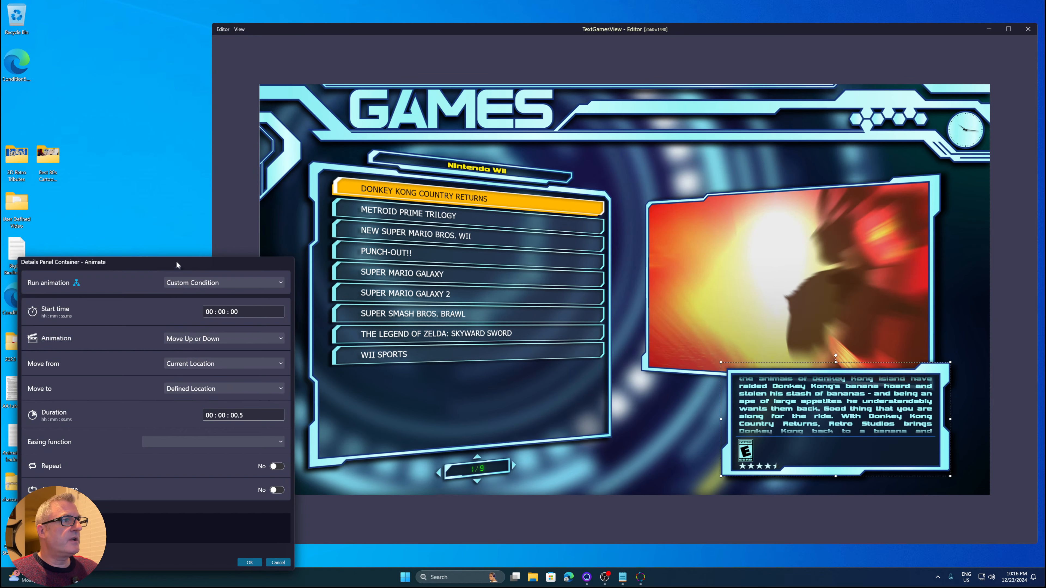
pyautogui.moveTo(177, 262); pyautogui.dragTo(187, 169)
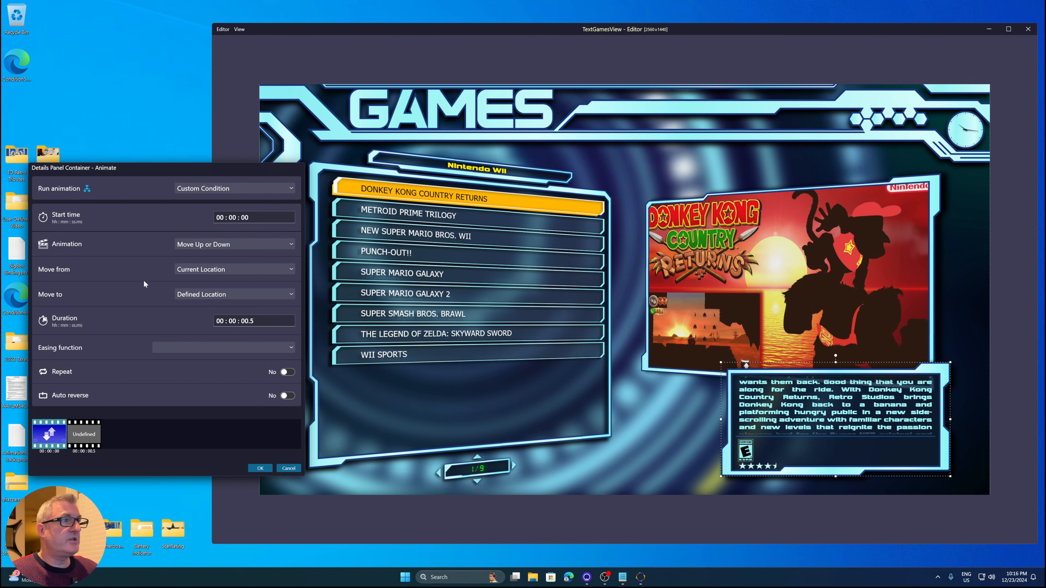
pyautogui.click(183, 348)
pyautogui.click(182, 379)
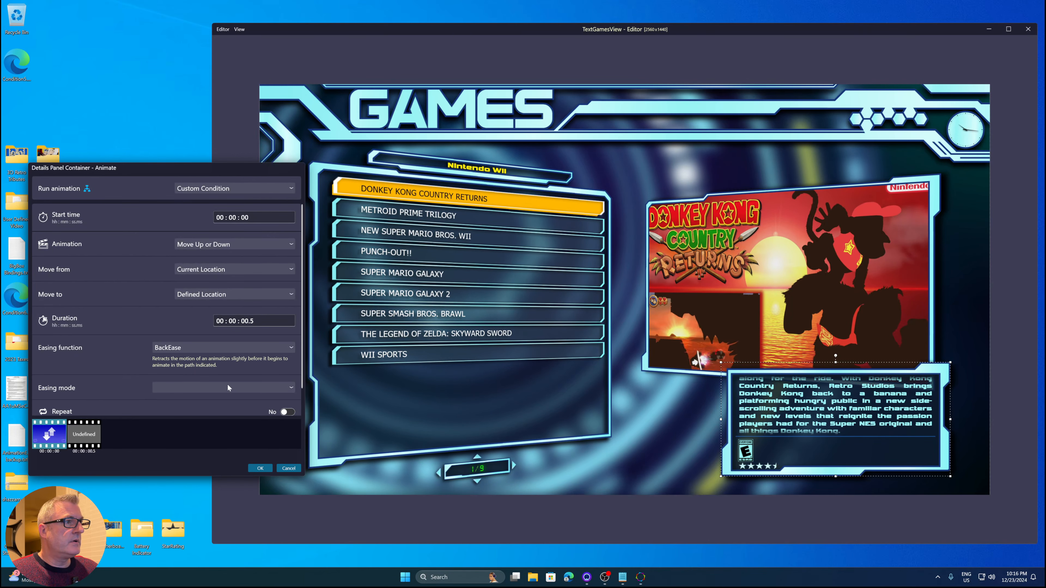
pyautogui.click(221, 388)
pyautogui.click(190, 431)
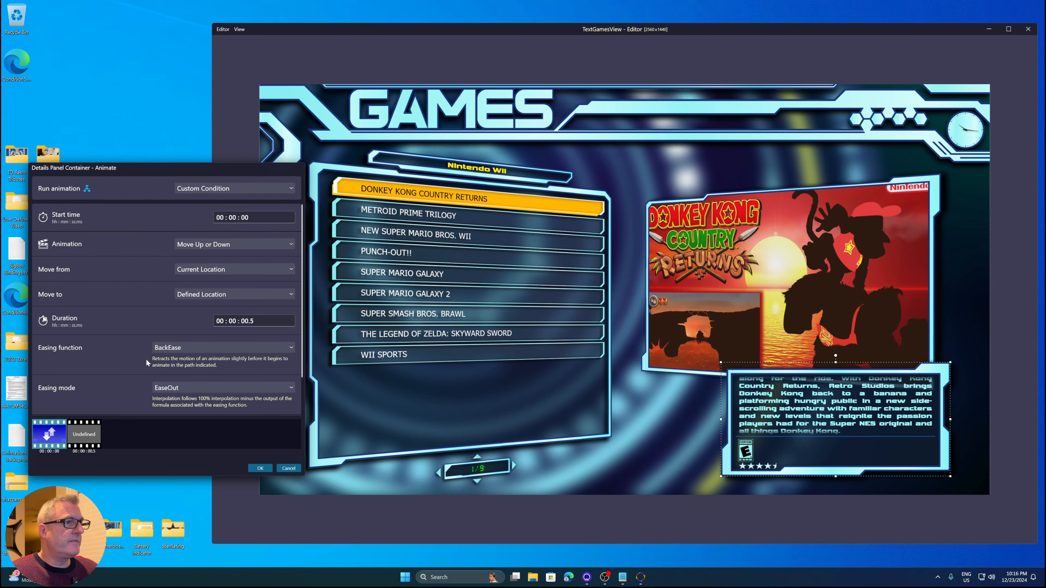
# Scroll through the animation's settings and close the dialog without keeping the changes
pyautogui.scroll(-1, 126, 341)
pyautogui.scroll(1, 127, 340)
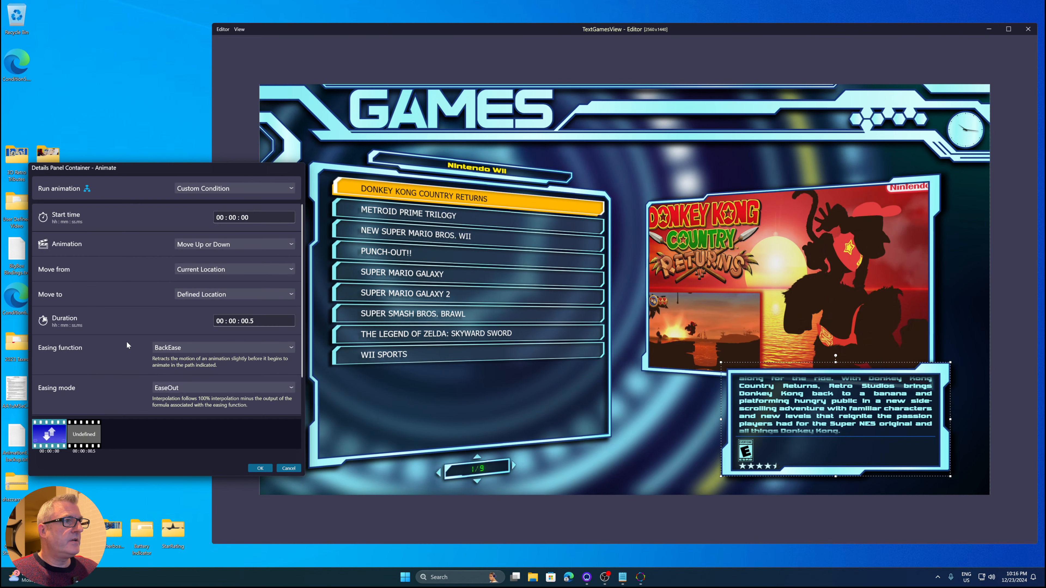
pyautogui.scroll(-1, 126, 341)
pyautogui.scroll(1, 126, 341)
pyautogui.scroll(-1, 126, 338)
pyautogui.scroll(1, 126, 338)
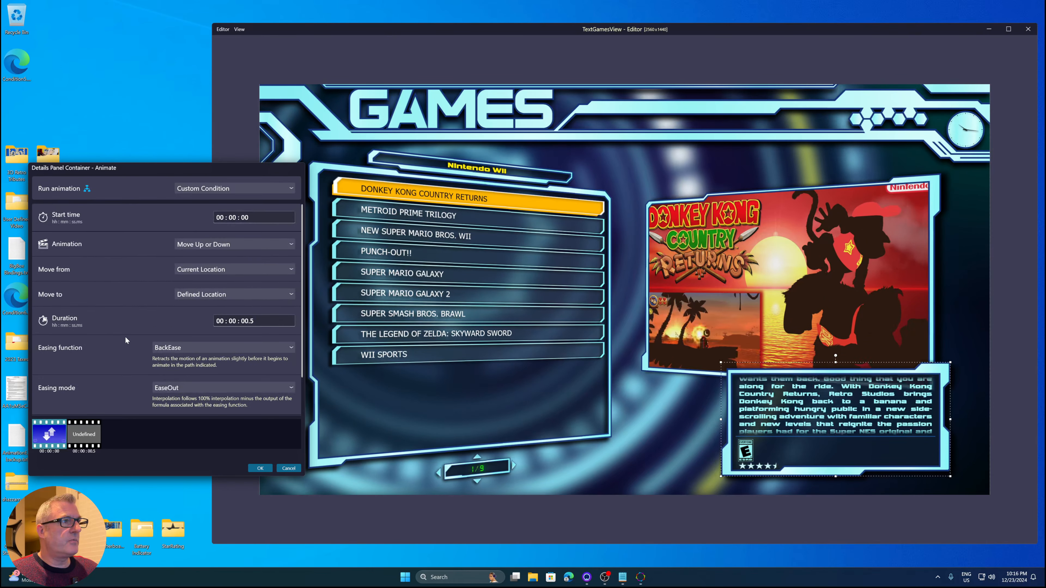
pyautogui.scroll(-1, 125, 336)
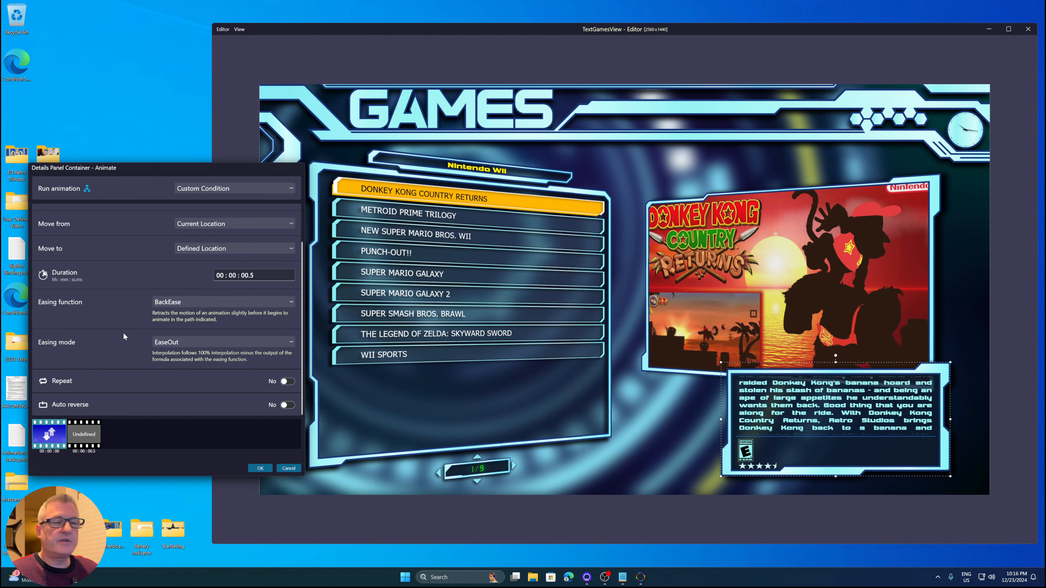
pyautogui.scroll(1, 124, 337)
pyautogui.scroll(1, 123, 333)
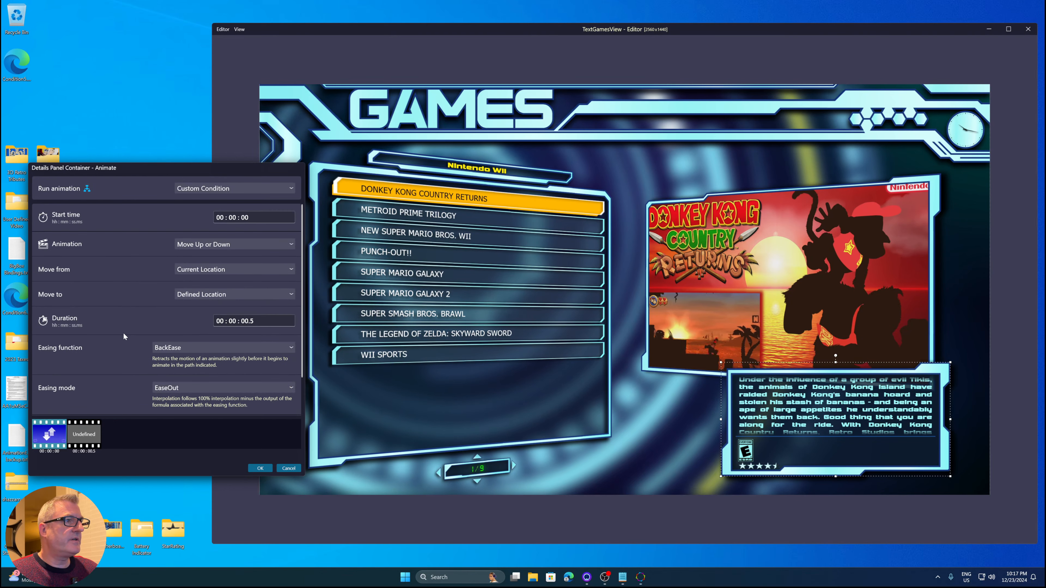
pyautogui.scroll(-1, 124, 333)
pyautogui.scroll(1, 124, 332)
pyautogui.scroll(-1, 123, 332)
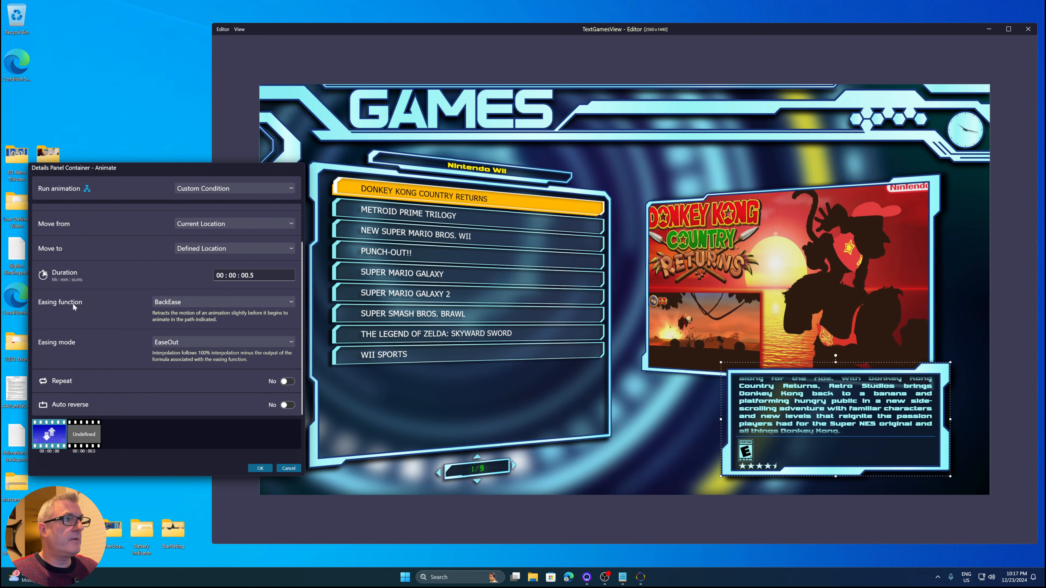
pyautogui.scroll(2, 139, 334)
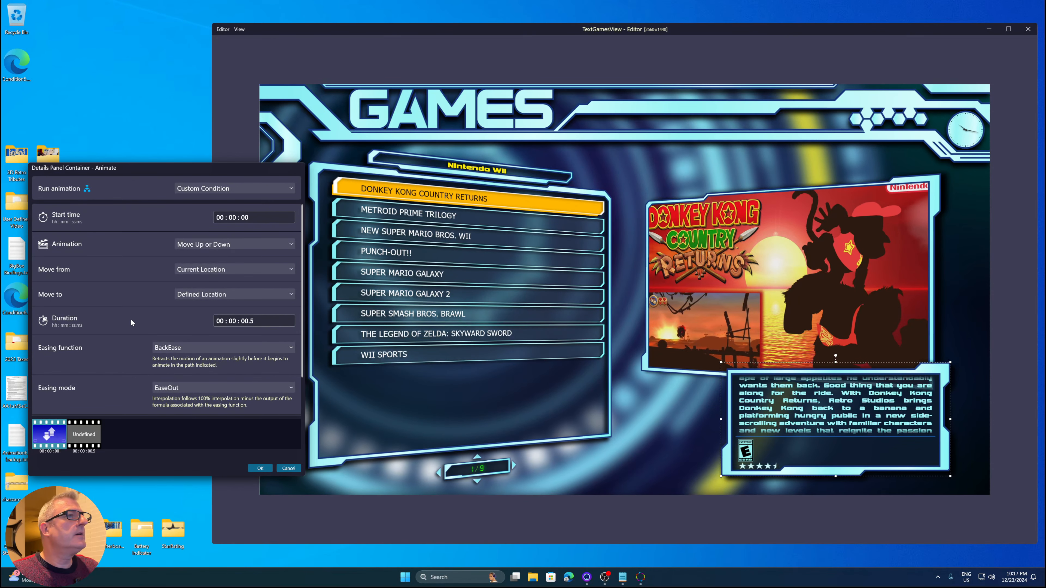
pyautogui.scroll(-1, 131, 320)
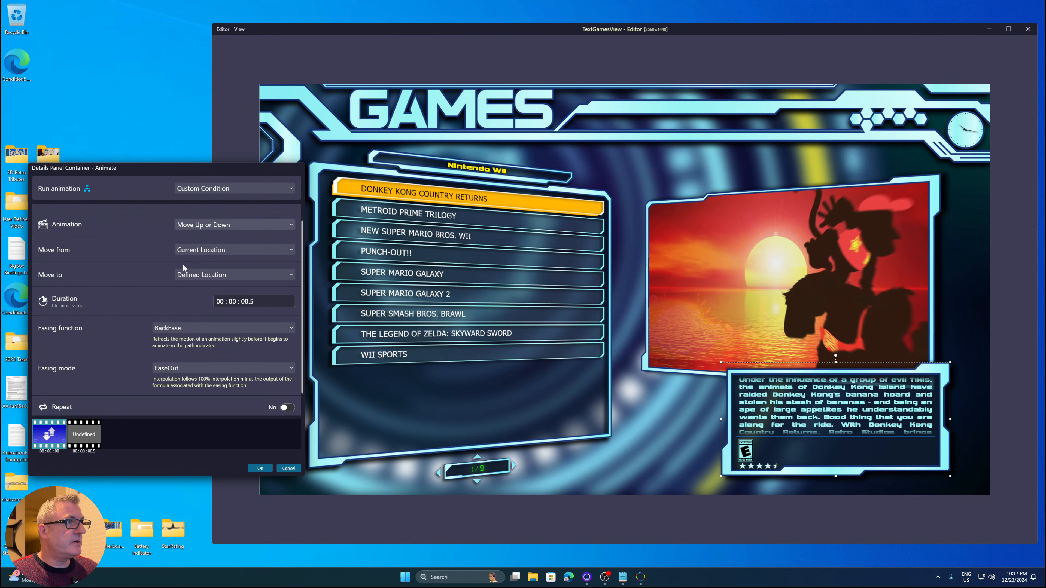
pyautogui.scroll(1, 121, 290)
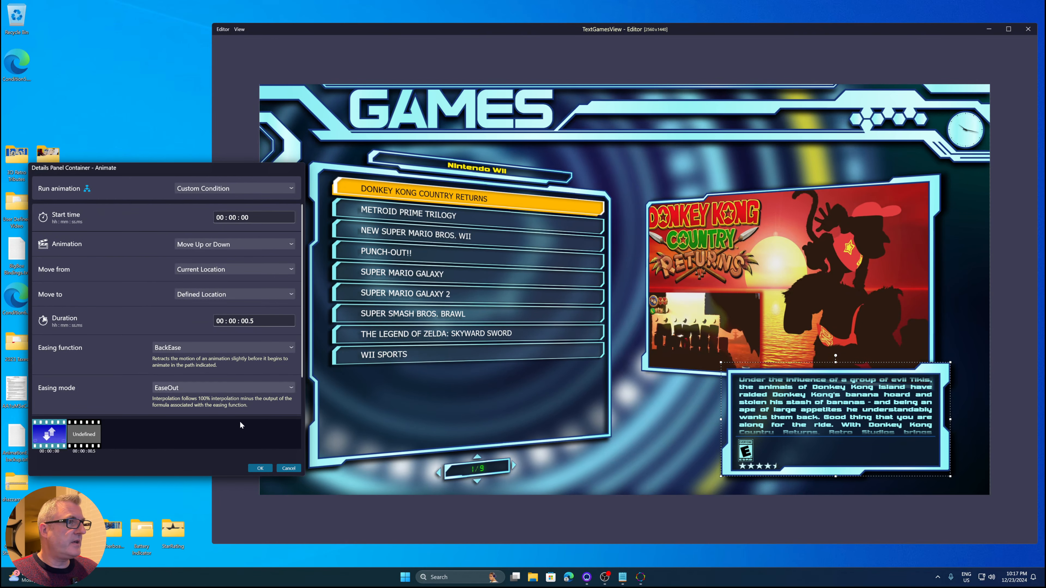
pyautogui.click(288, 469)
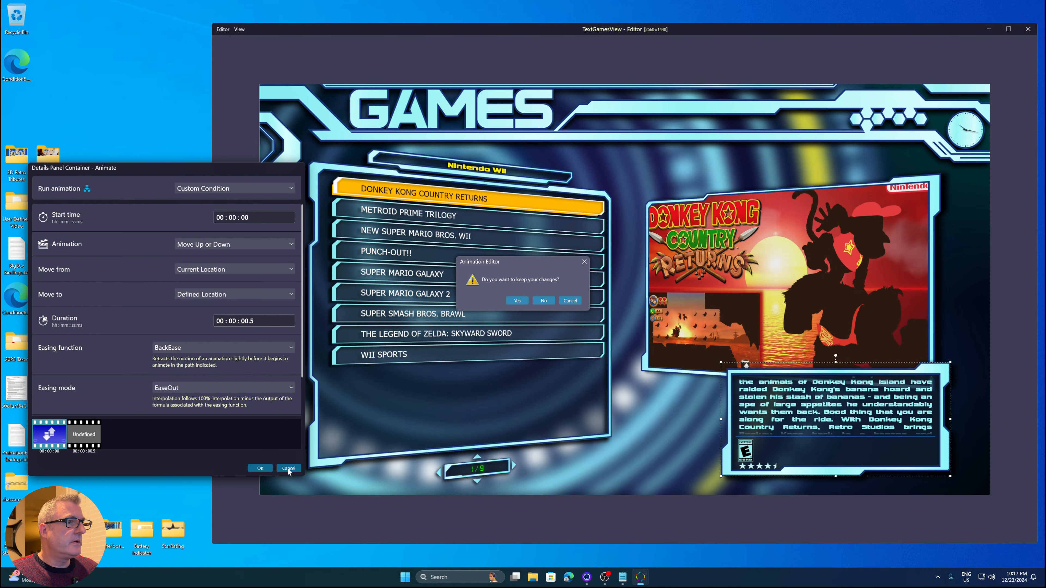
pyautogui.click(544, 300)
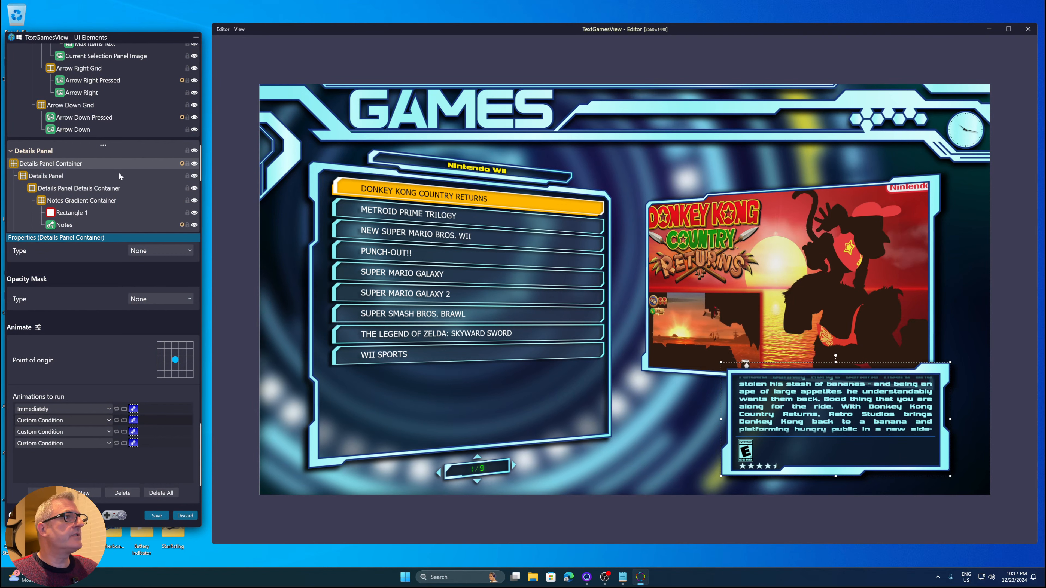
# Scroll the element tree and step through the selected index dock and its counter text elements
pyautogui.scroll(15, 93, 313)
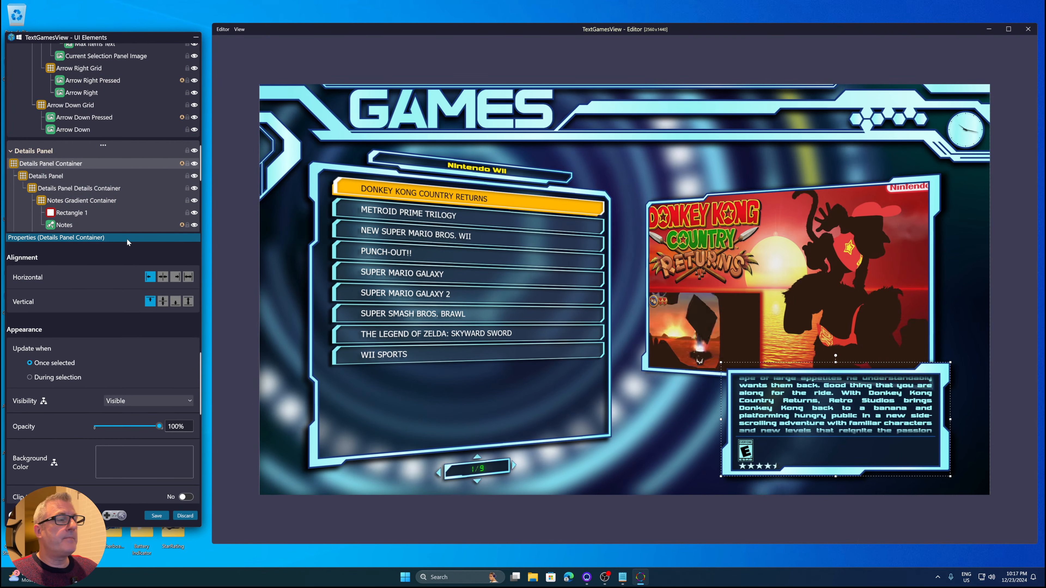
pyautogui.moveTo(201, 365); pyautogui.dragTo(201, 249)
pyautogui.scroll(3, 91, 176)
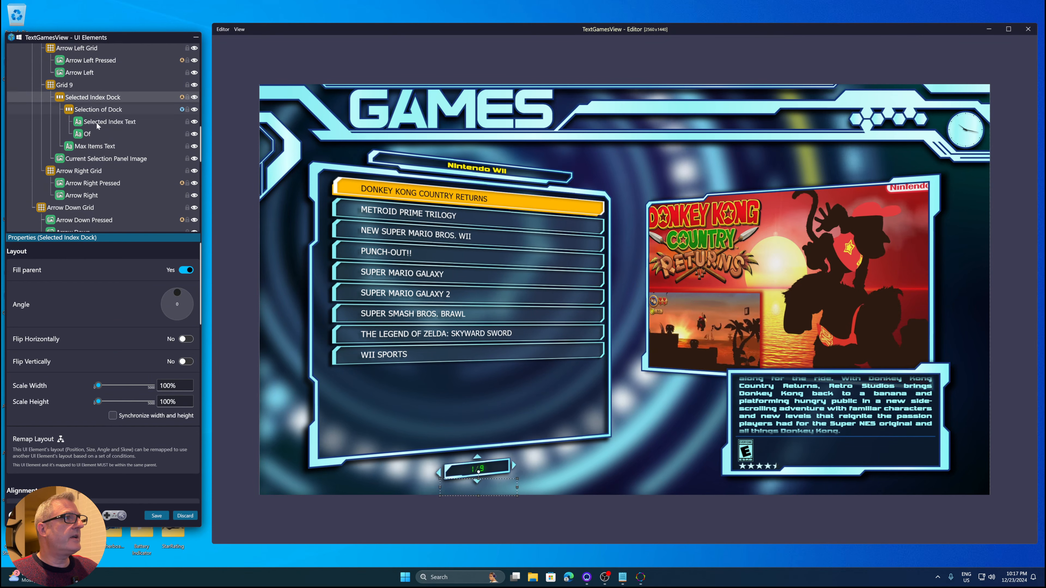
pyautogui.press('Down')
pyautogui.press('Down')
pyautogui.press('Down')
pyautogui.press('Down')
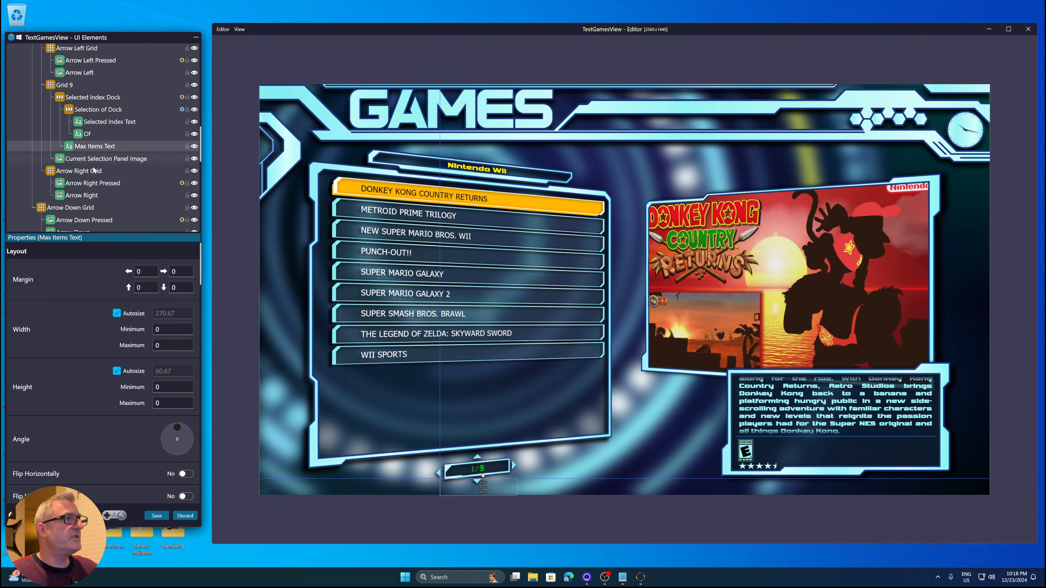
# Select the arrow grids, arrows, panel image and counter text elements in turn to inspect their layout properties
pyautogui.click(94, 171)
pyautogui.click(86, 208)
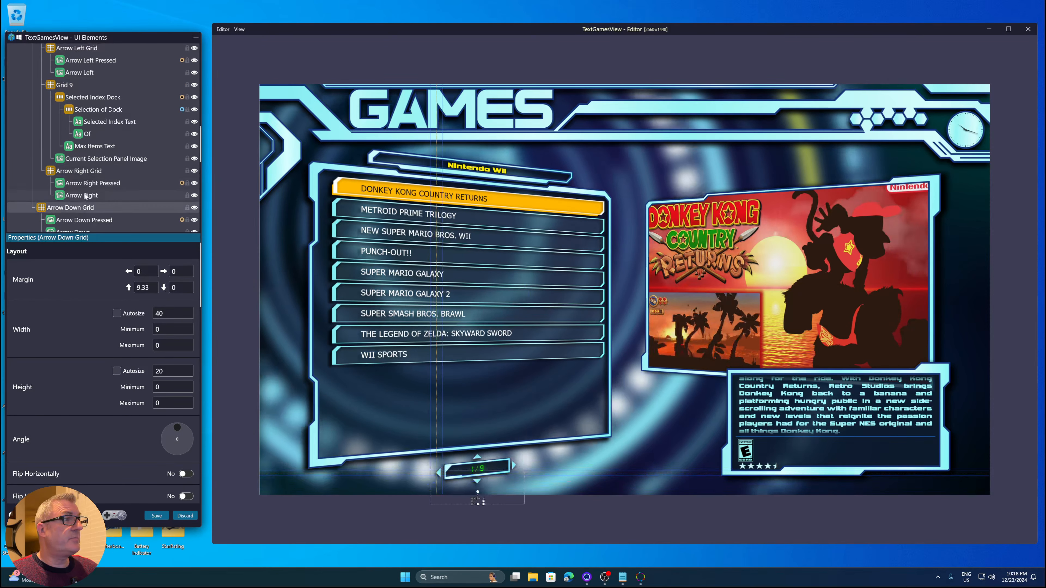
pyautogui.scroll(-1, 88, 194)
pyautogui.click(82, 192)
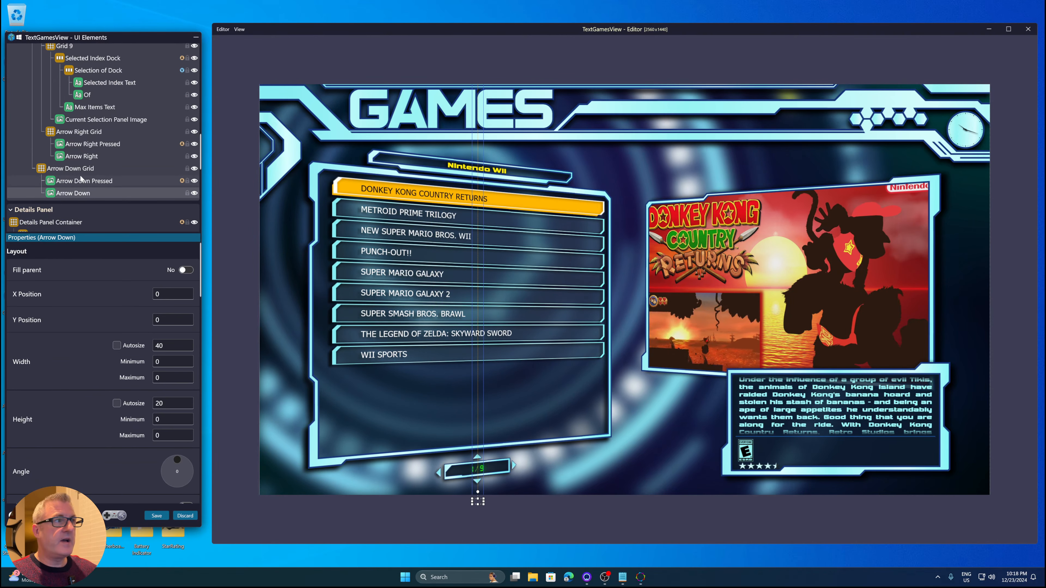
pyautogui.scroll(-2, 80, 175)
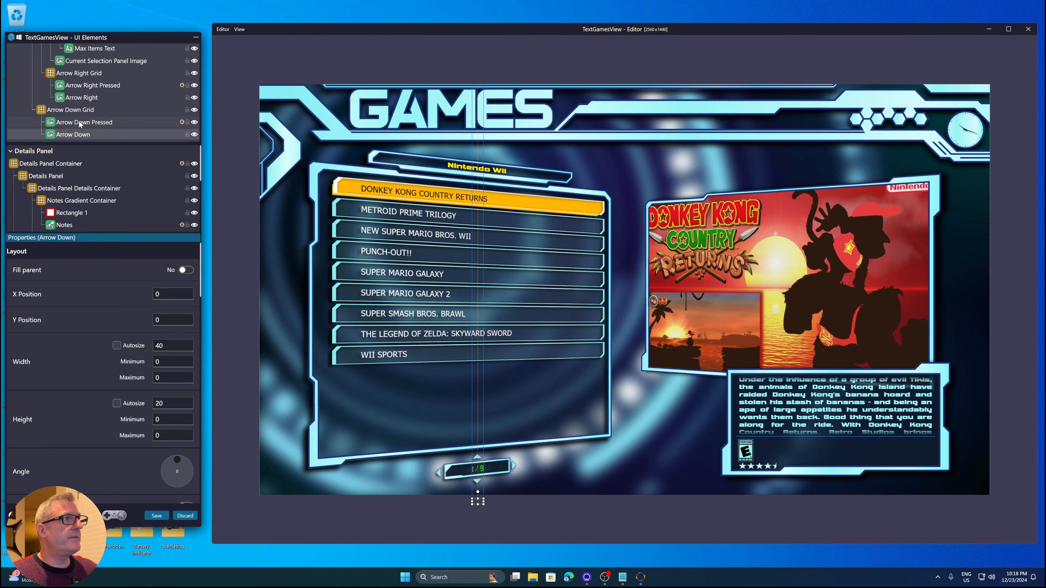
pyautogui.click(76, 108)
pyautogui.click(83, 101)
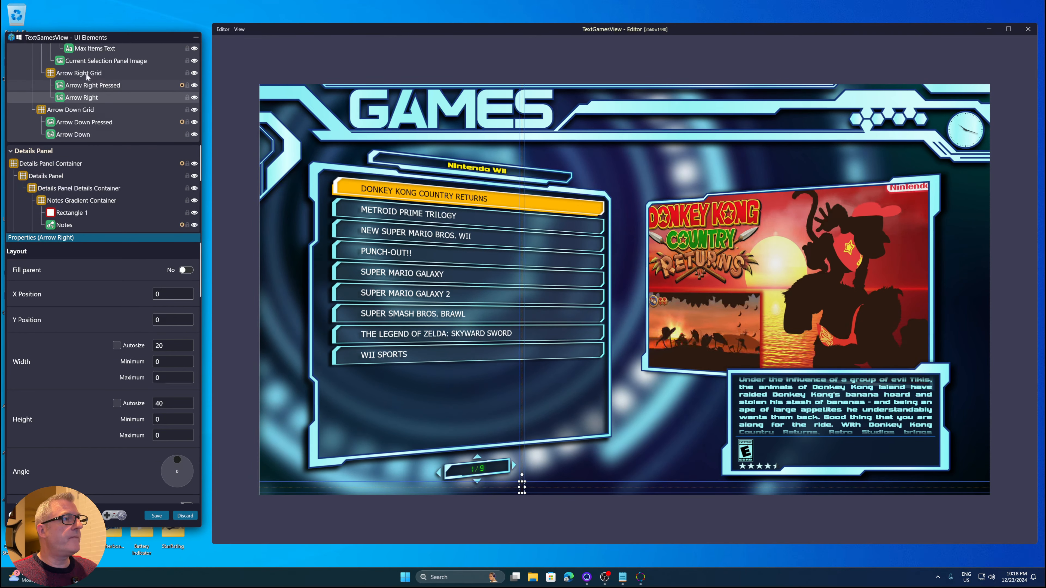
pyautogui.click(92, 60)
pyautogui.scroll(1, 108, 96)
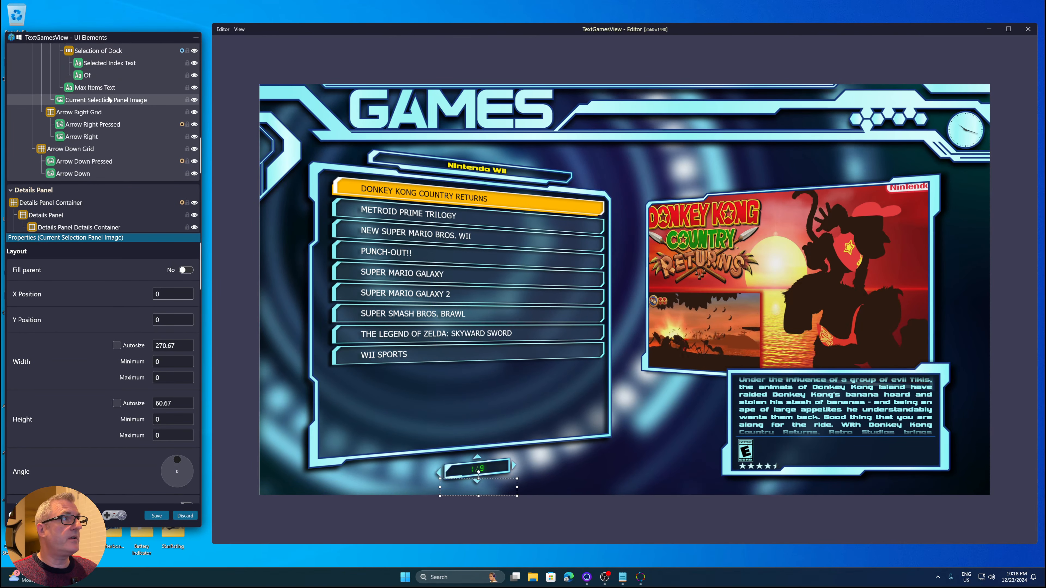
pyautogui.click(99, 90)
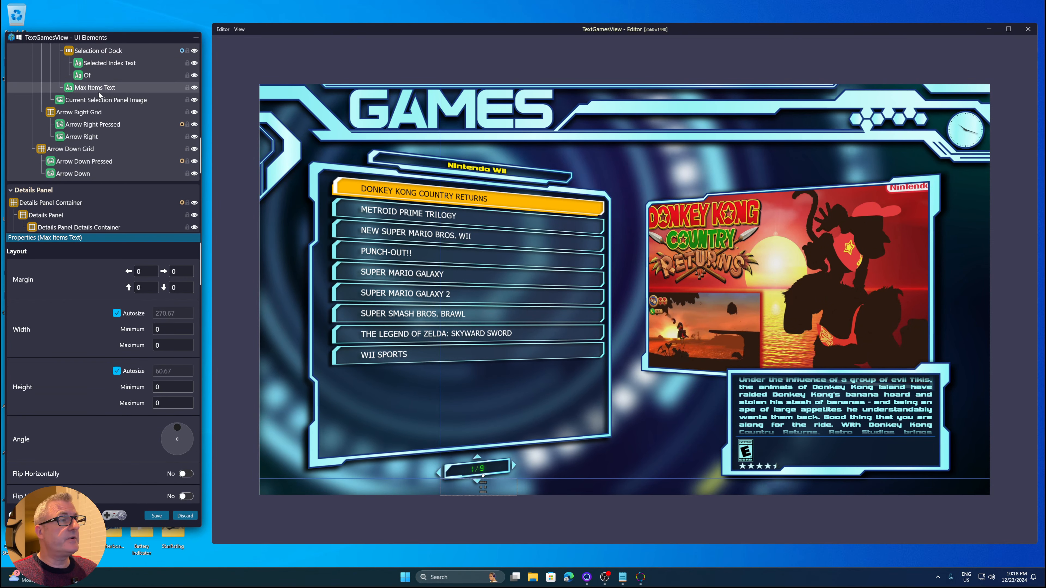
pyautogui.scroll(1, 98, 92)
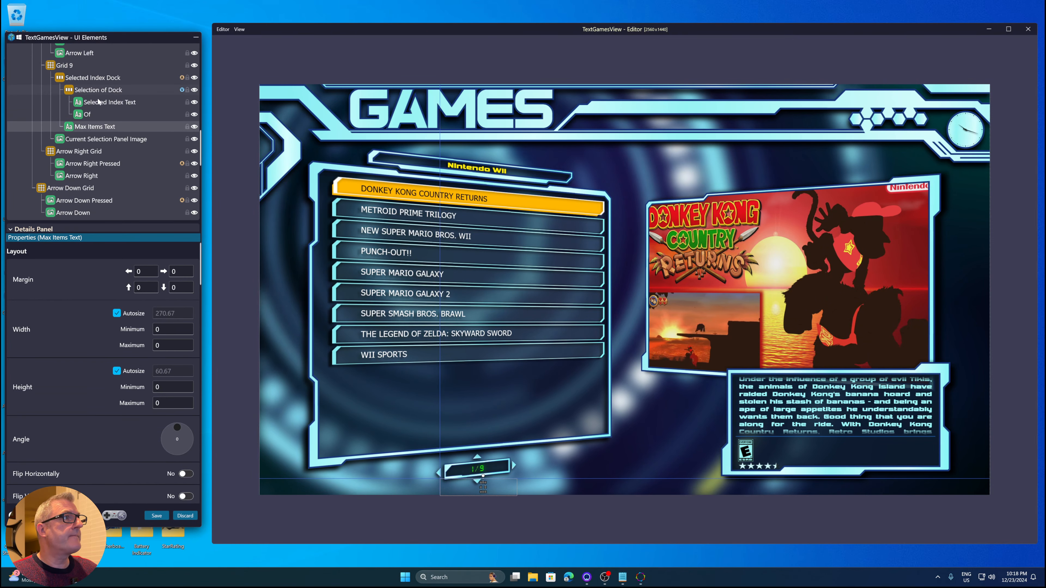
pyautogui.click(98, 90)
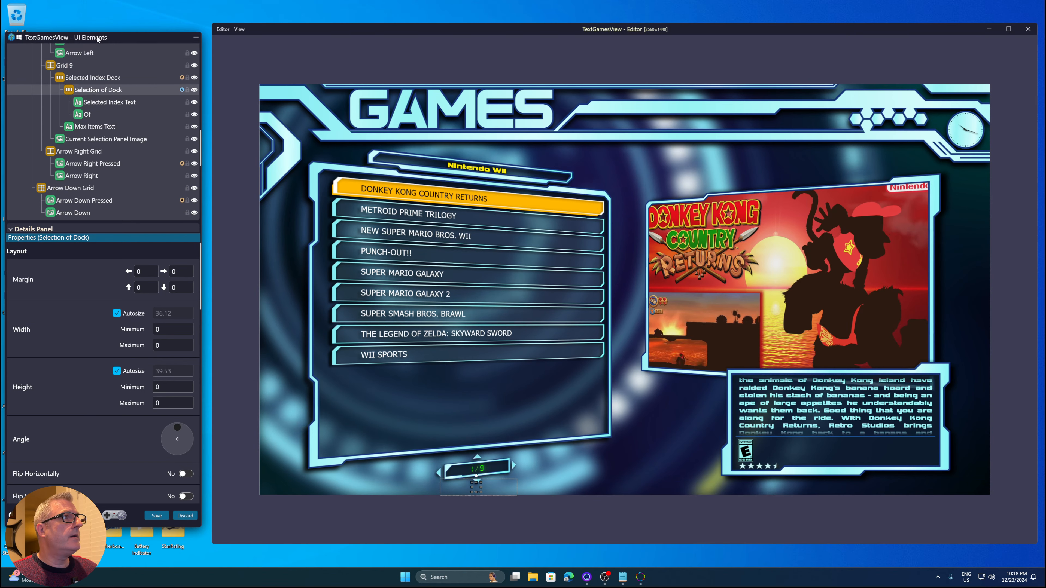
# Discard the edits and close the TextGamesView editor
pyautogui.moveTo(97, 38)
pyautogui.mouseDown()
pyautogui.moveTo(418, 37)
pyautogui.moveTo(109, 49)
pyautogui.mouseUp()
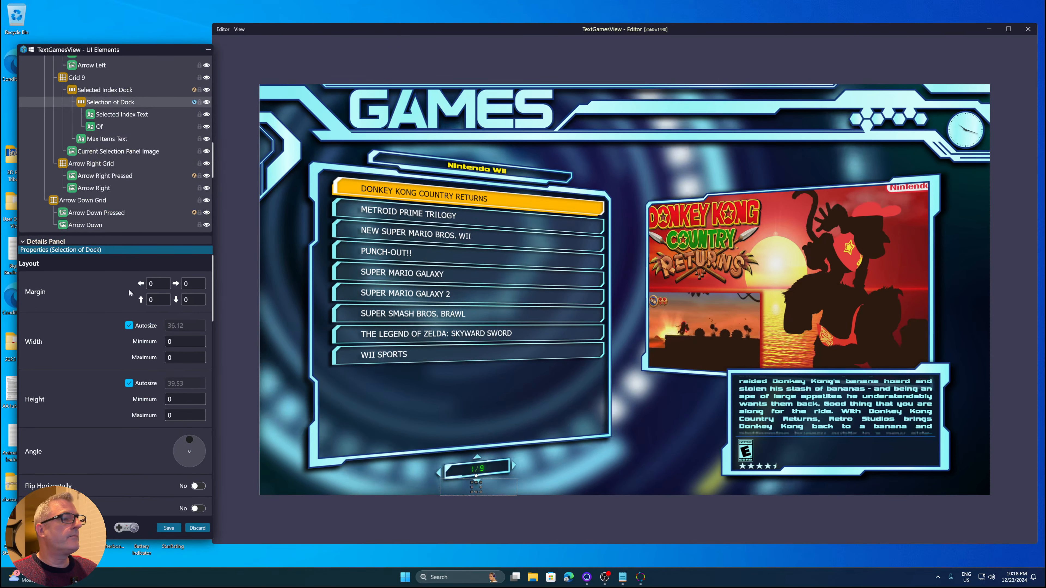
pyautogui.click(198, 528)
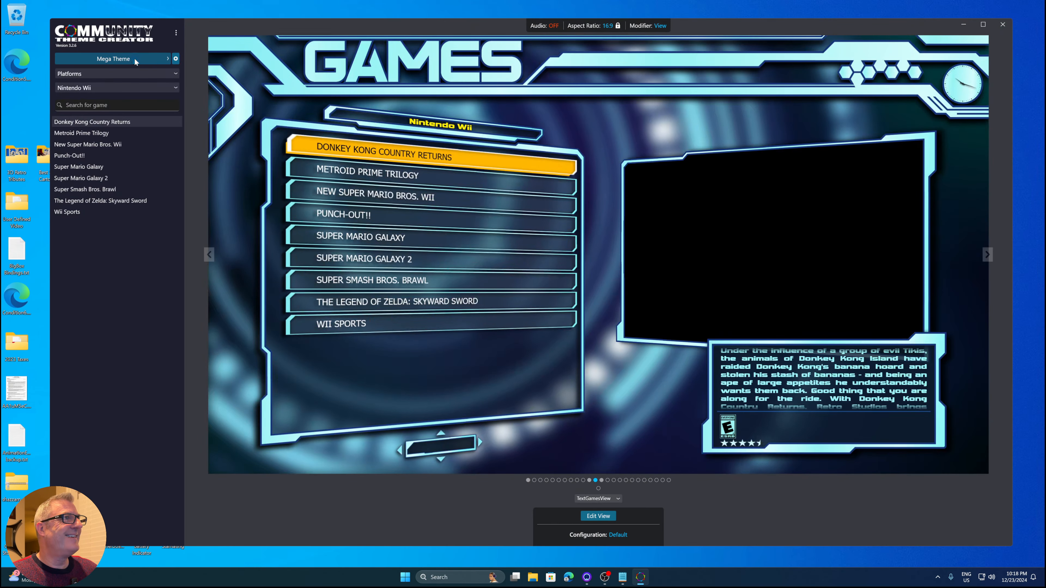
# Open the Theme Manager and load the WoodPanels theme
pyautogui.click(134, 58)
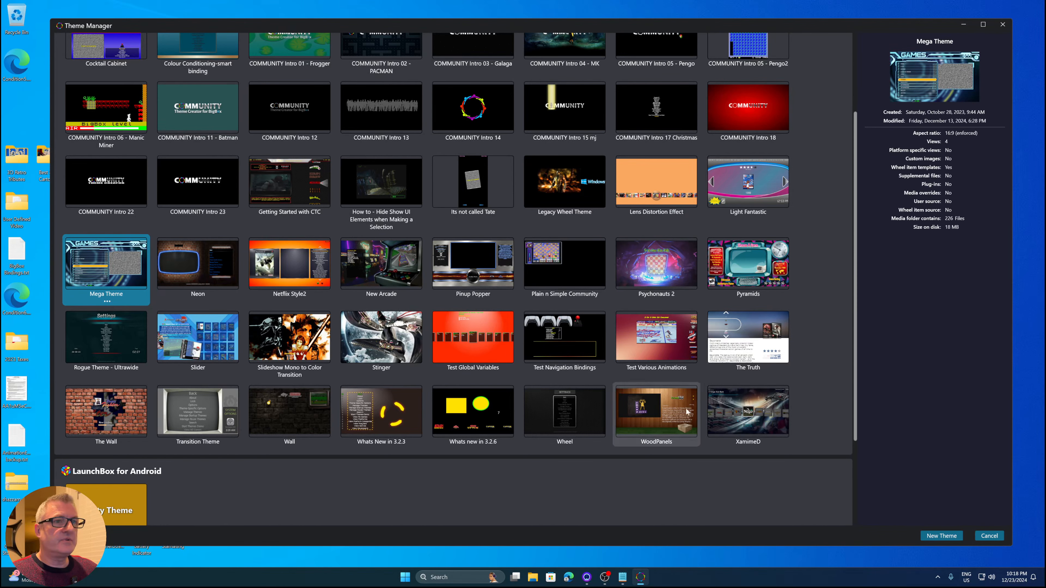
pyautogui.click(649, 412)
pyautogui.doubleClick(648, 408)
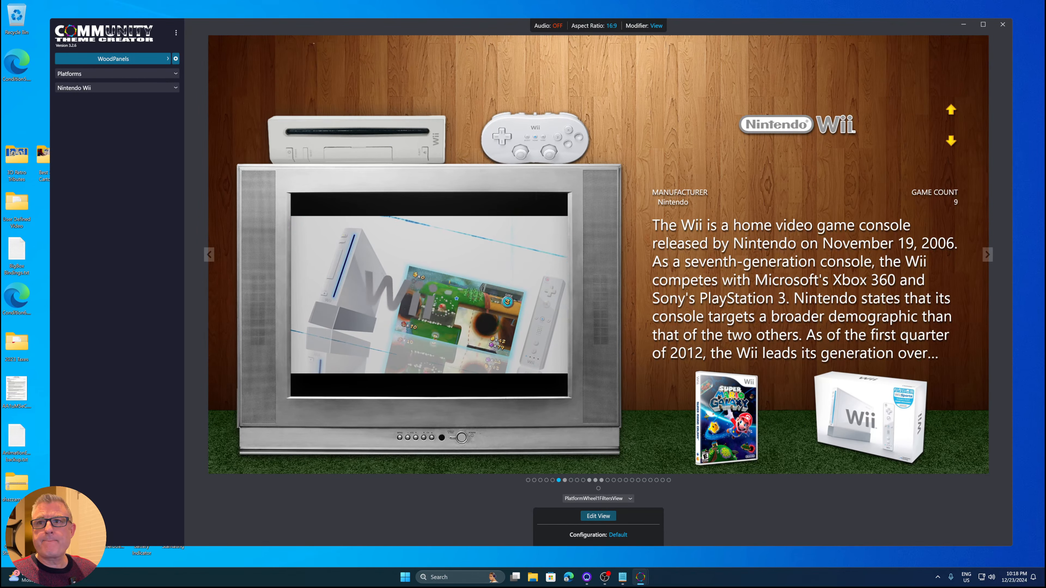
# Switch to the PlatformWheel1FiltersView editor and select the Arcade, OpenBOR and NeoGeo marquee and cart target elements in turn
pyautogui.hotkey('alt', 'Tab')
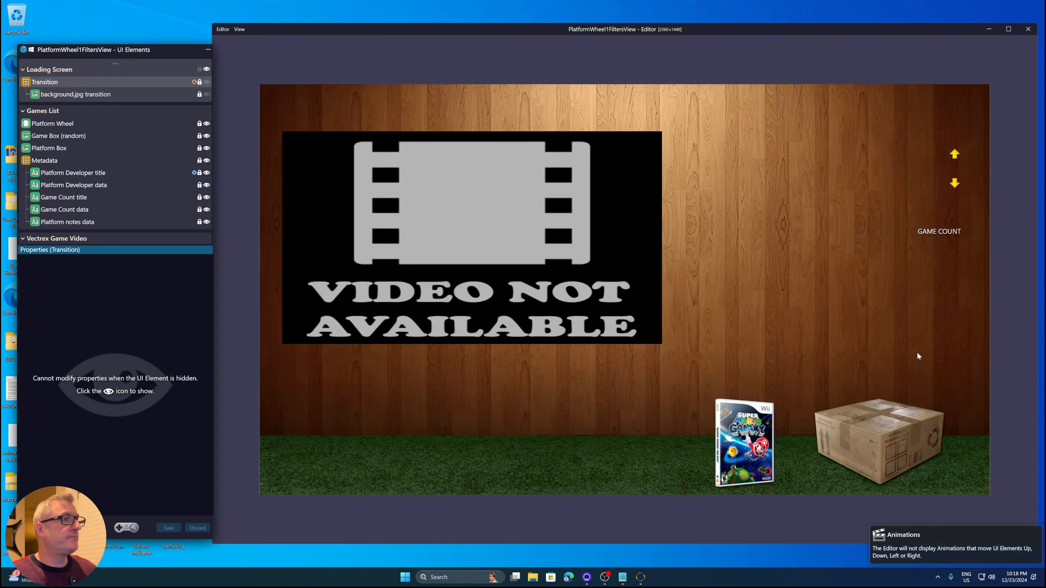
pyautogui.moveTo(165, 49); pyautogui.dragTo(215, 79)
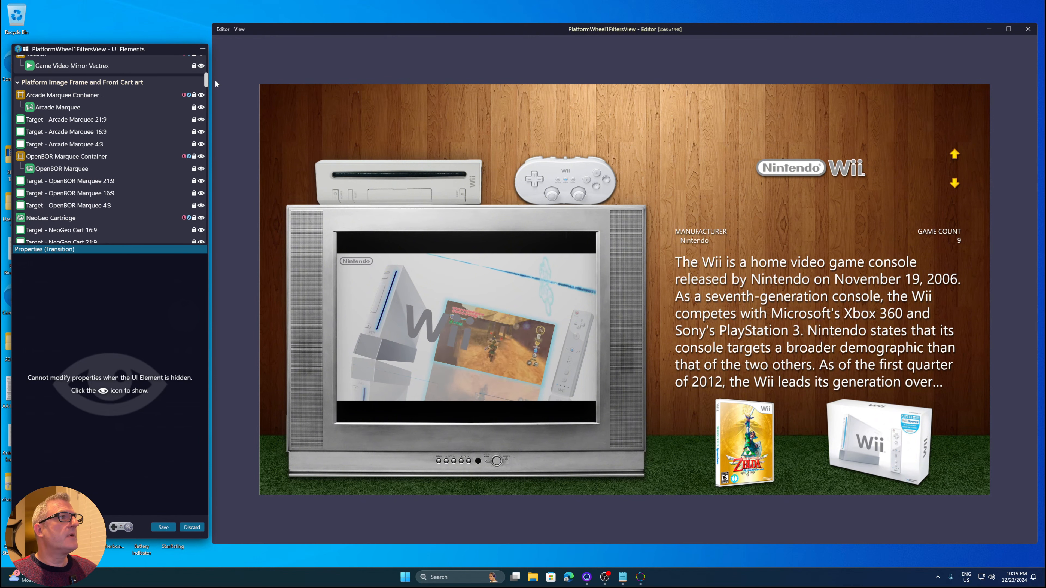
pyautogui.click(194, 82)
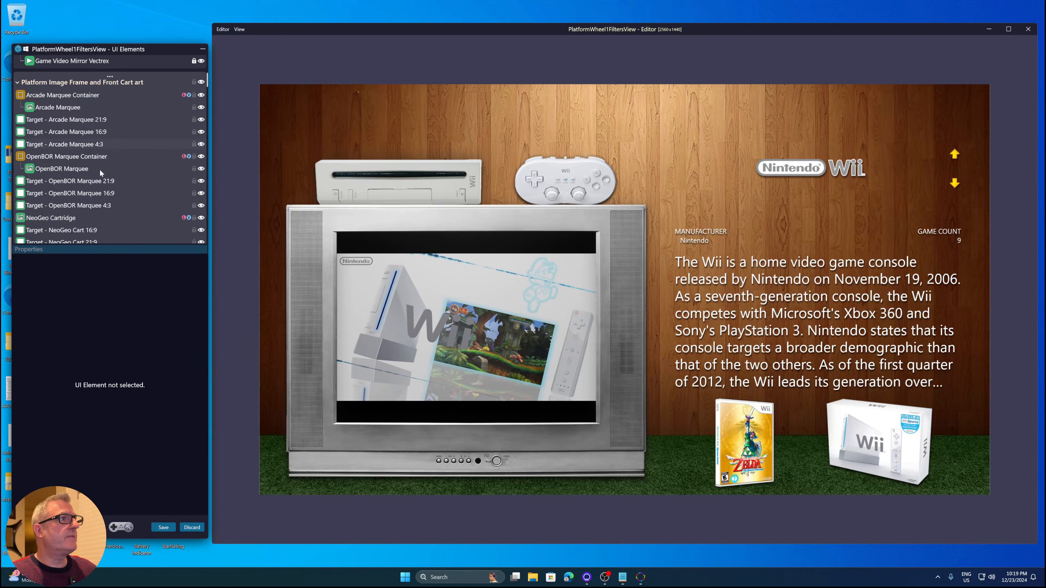
pyautogui.click(100, 145)
pyautogui.click(100, 158)
pyautogui.click(102, 193)
pyautogui.click(98, 206)
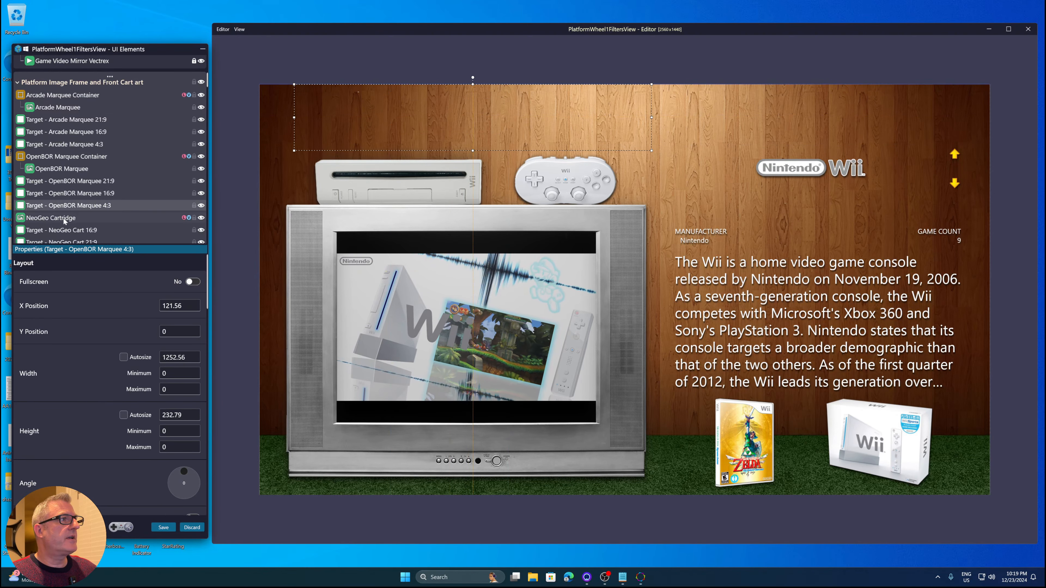
pyautogui.click(64, 221)
pyautogui.click(86, 232)
pyautogui.click(91, 241)
# Step through the Famicom targets, zoomed platform image frame, Nintendo 64 targets and SNES Cartridge to inspect their layouts
pyautogui.scroll(-5, 105, 189)
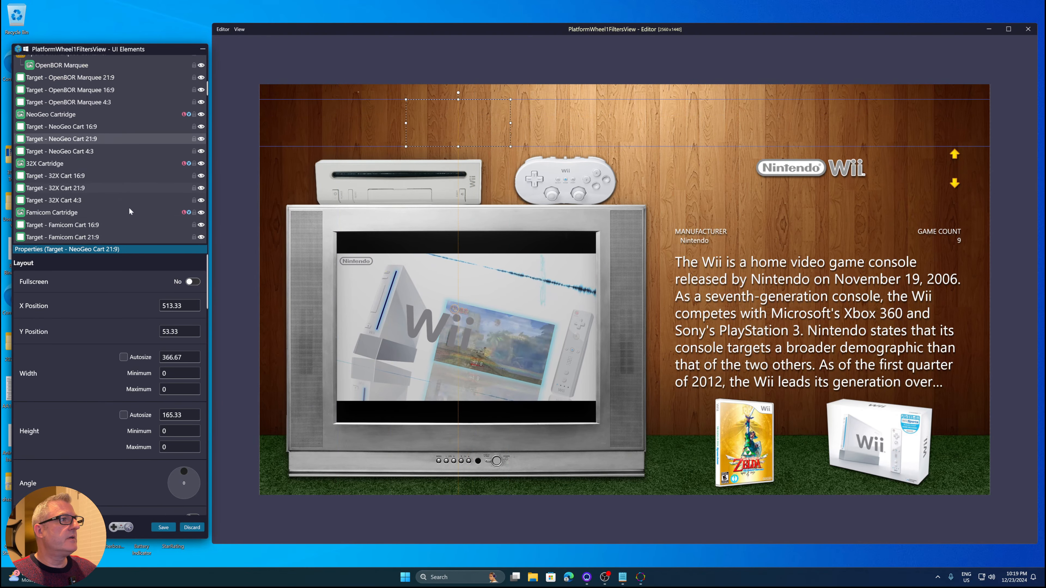
pyautogui.click(98, 212)
pyautogui.click(98, 225)
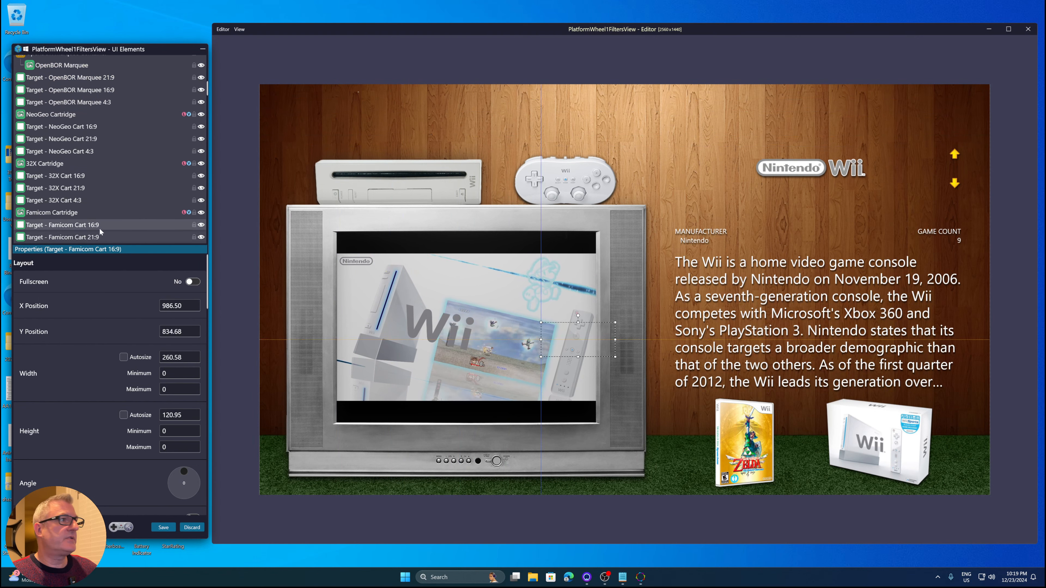
pyautogui.scroll(-3, 99, 198)
pyautogui.click(98, 200)
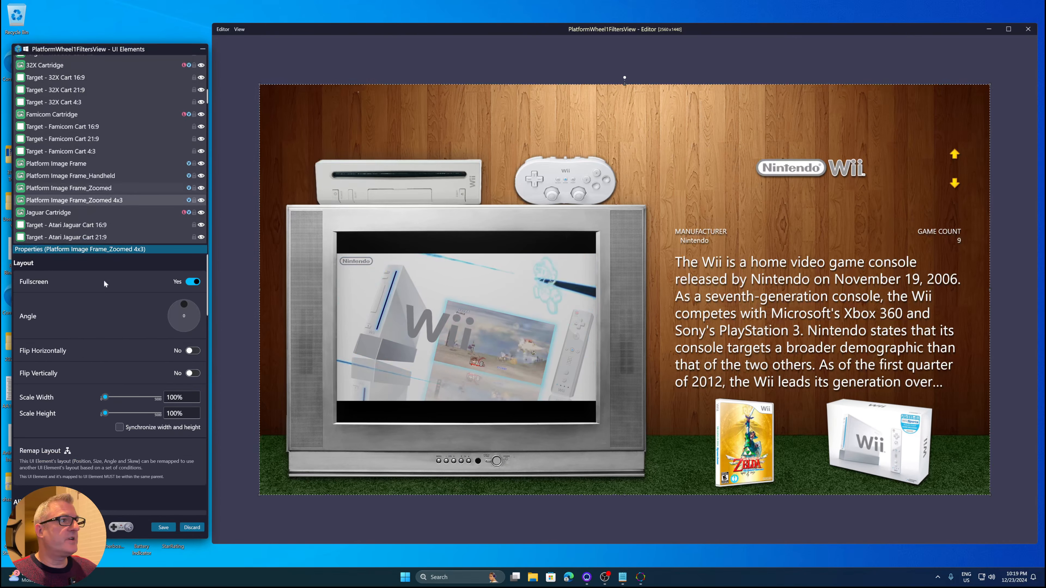
pyautogui.click(121, 231)
pyautogui.scroll(-3, 114, 200)
pyautogui.click(91, 209)
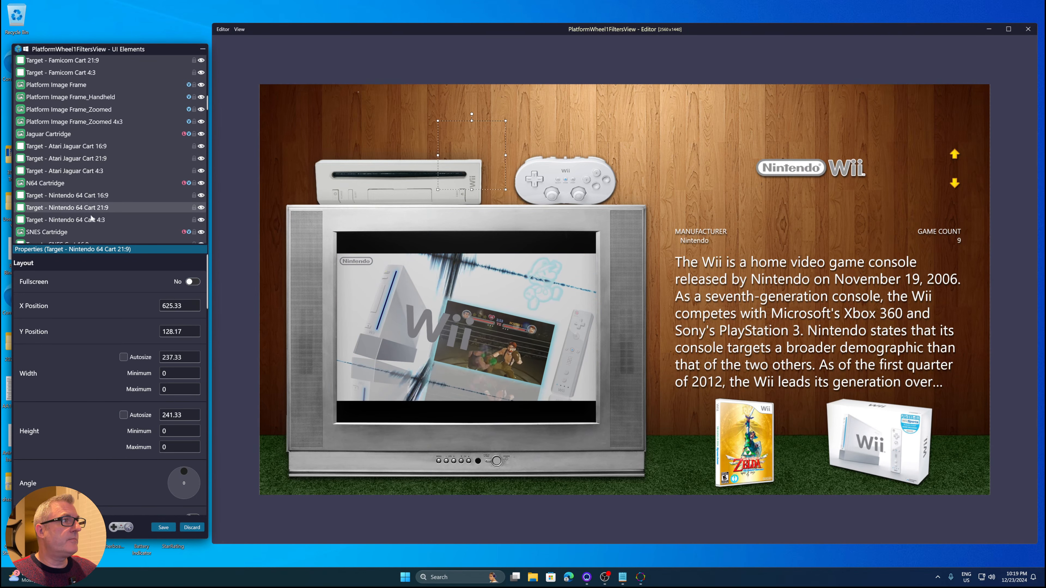
pyautogui.click(91, 231)
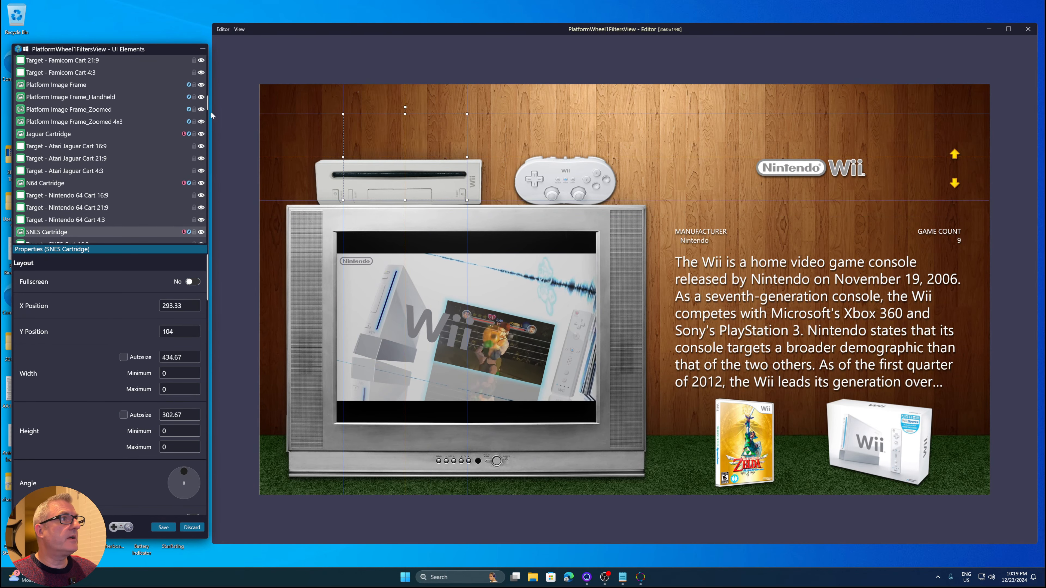
pyautogui.moveTo(210, 113); pyautogui.dragTo(210, 58)
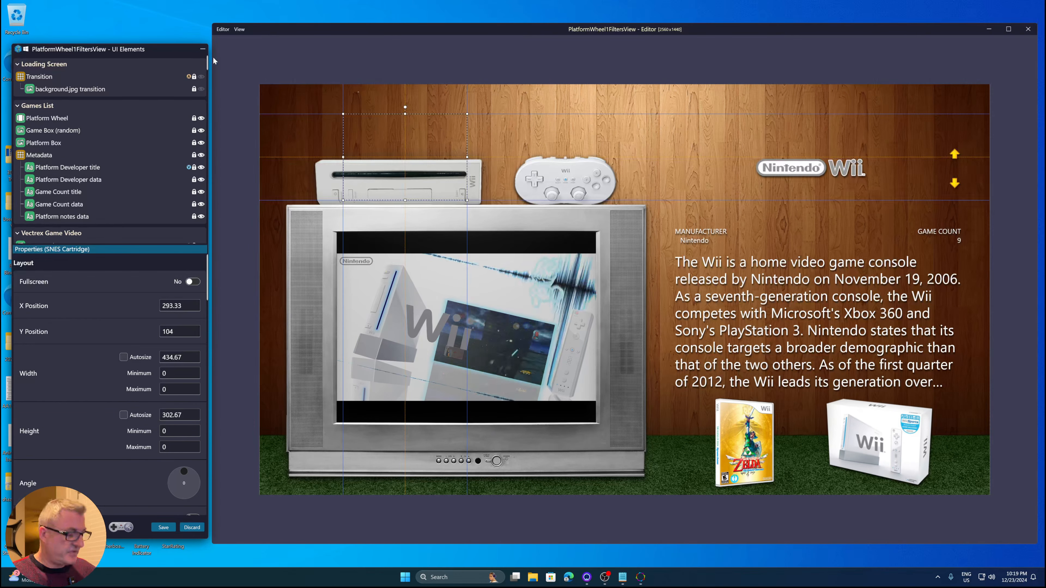
# Select the Atari Jaguar targets, the zoomed 4x3 image frame, Jaguar Cartridge and N64 Cartridge to compare their properties
pyautogui.scroll(-10, 188, 145)
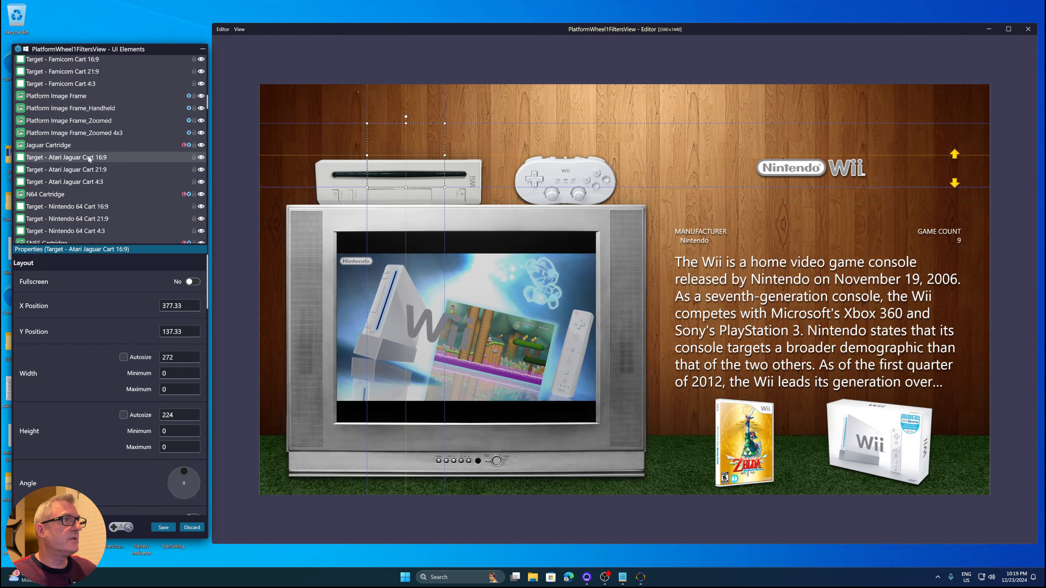
pyautogui.click(85, 169)
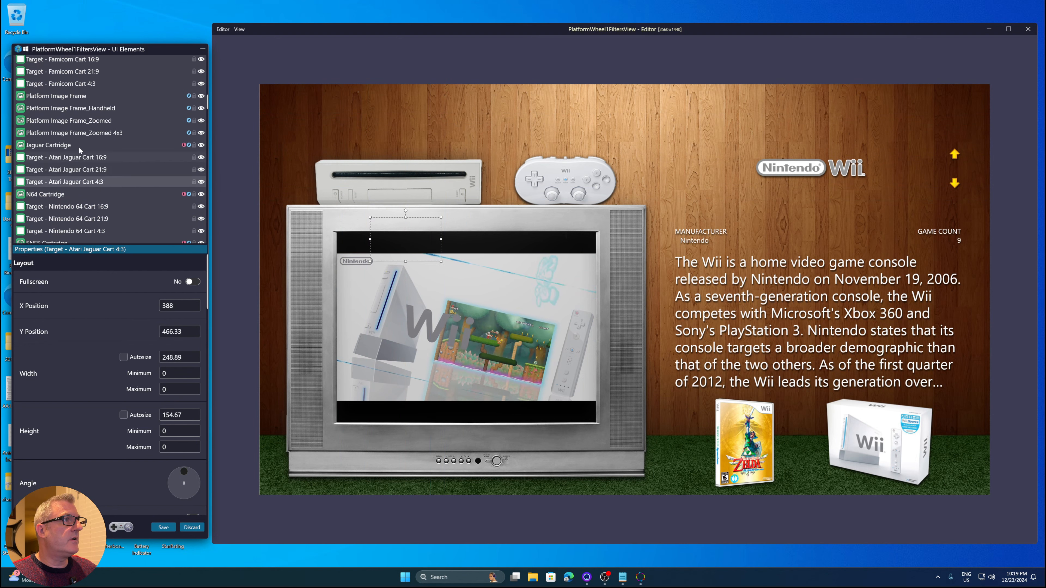
pyautogui.click(91, 132)
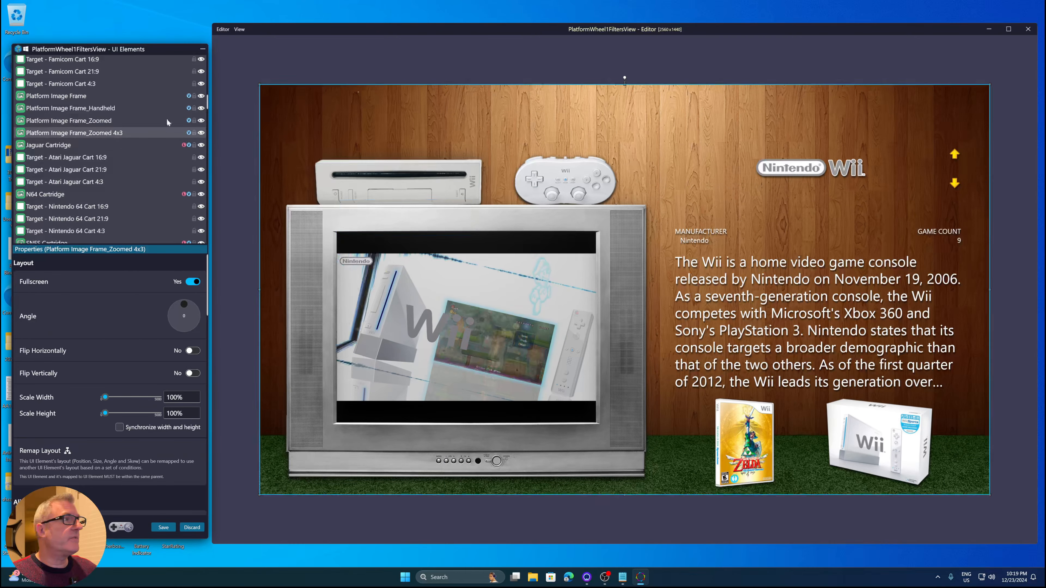
pyautogui.click(184, 147)
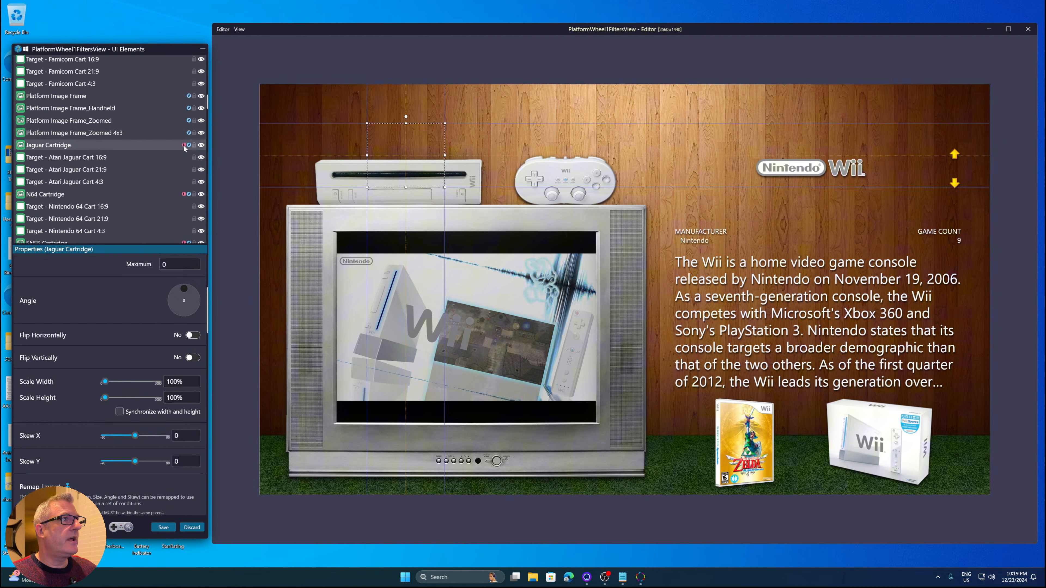
pyautogui.click(185, 195)
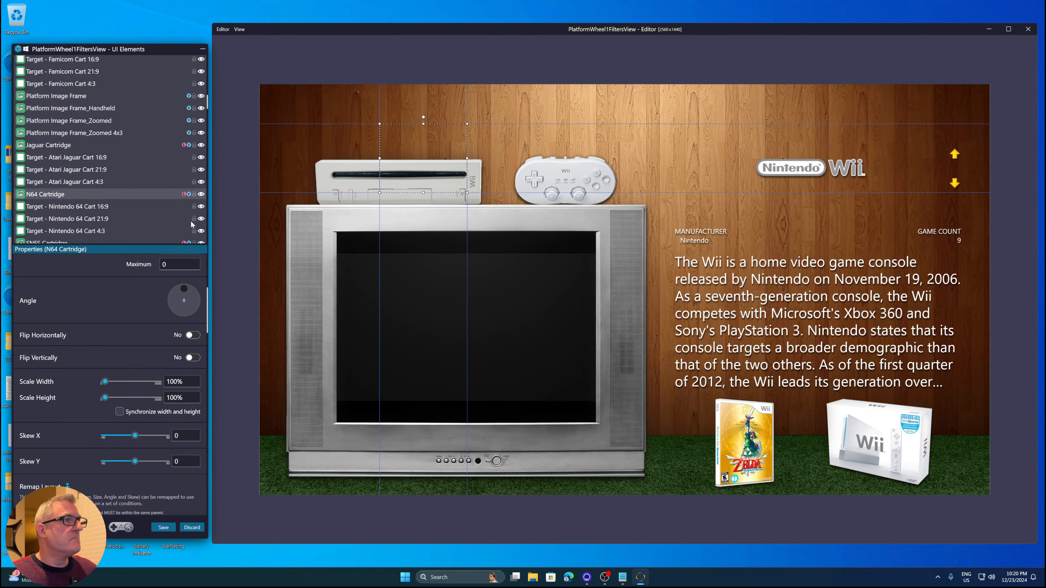
# Open the N64 Cartridge's visibility conditioning and close it without changes
pyautogui.scroll(-5, 75, 320)
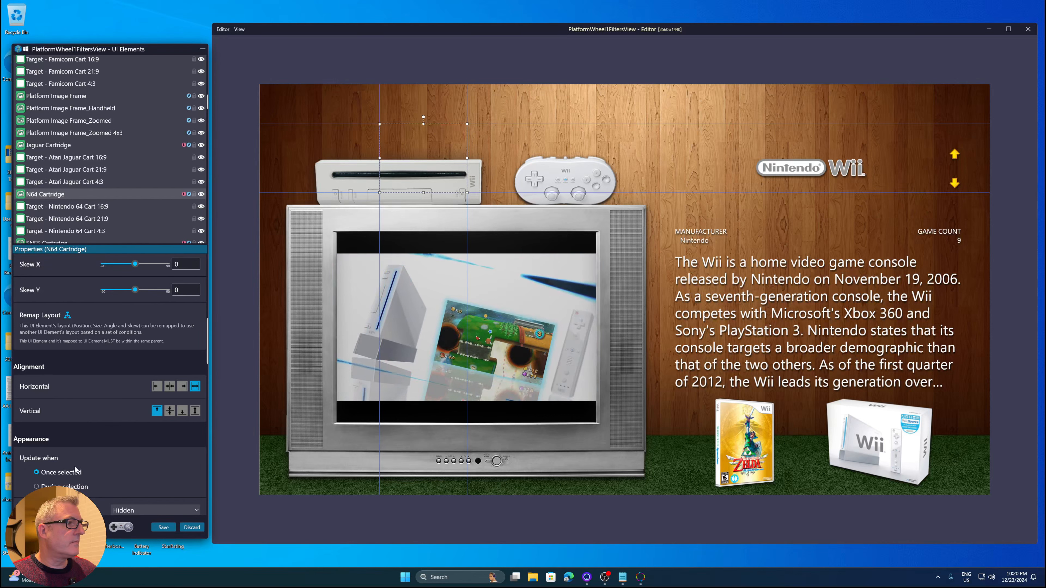
pyautogui.click(52, 510)
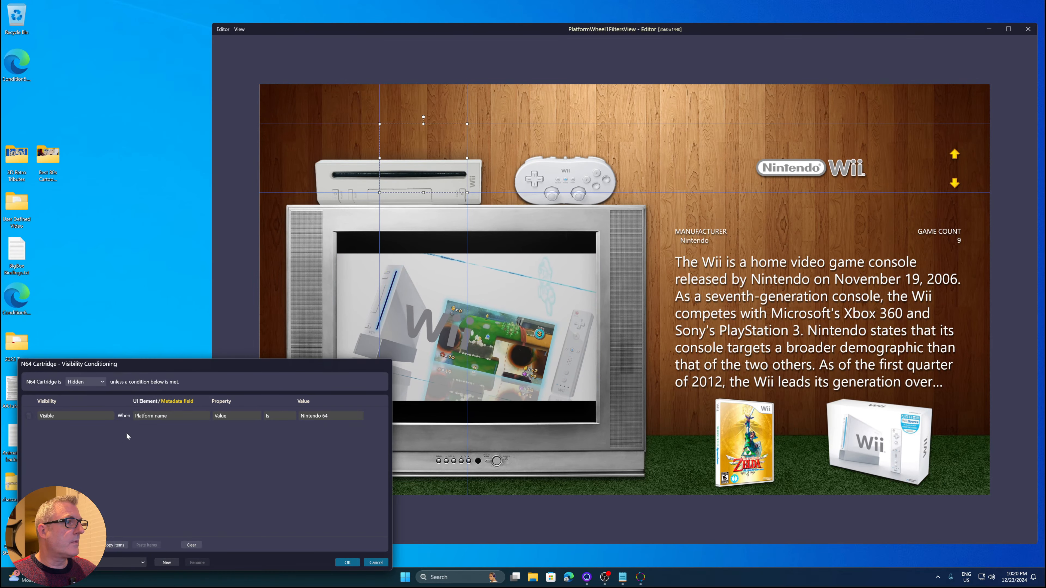
pyautogui.click(376, 563)
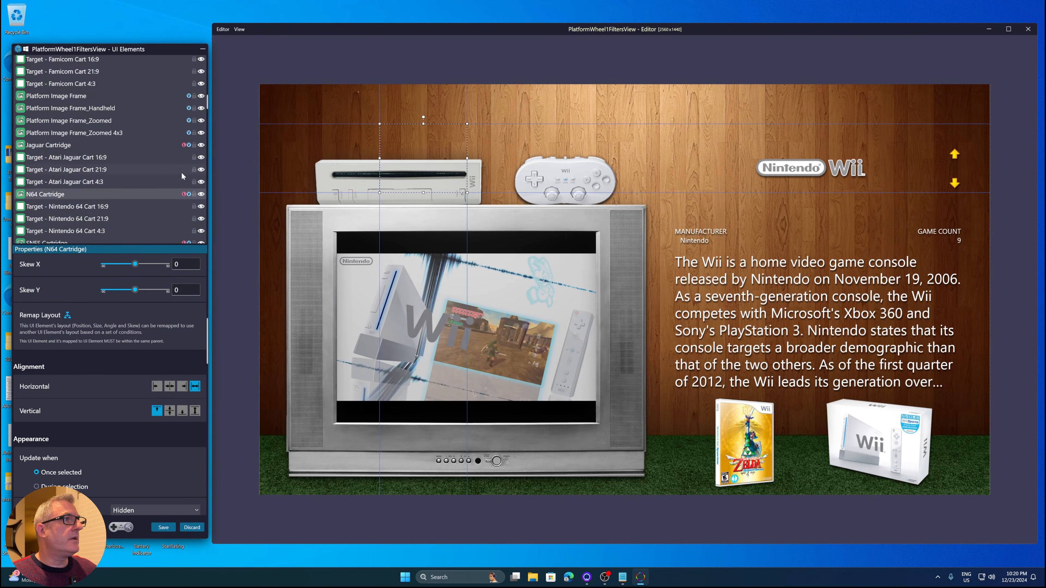
# Scroll the element list and select the Windows and WonderSwan targets and the background arrow elements
pyautogui.scroll(2, 181, 172)
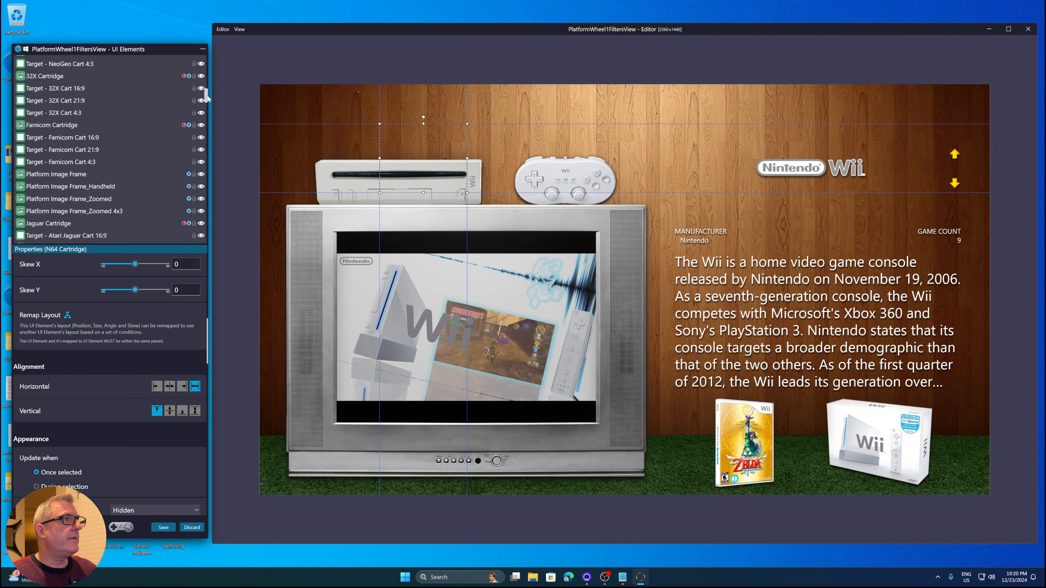
pyautogui.moveTo(207, 98); pyautogui.dragTo(214, 243)
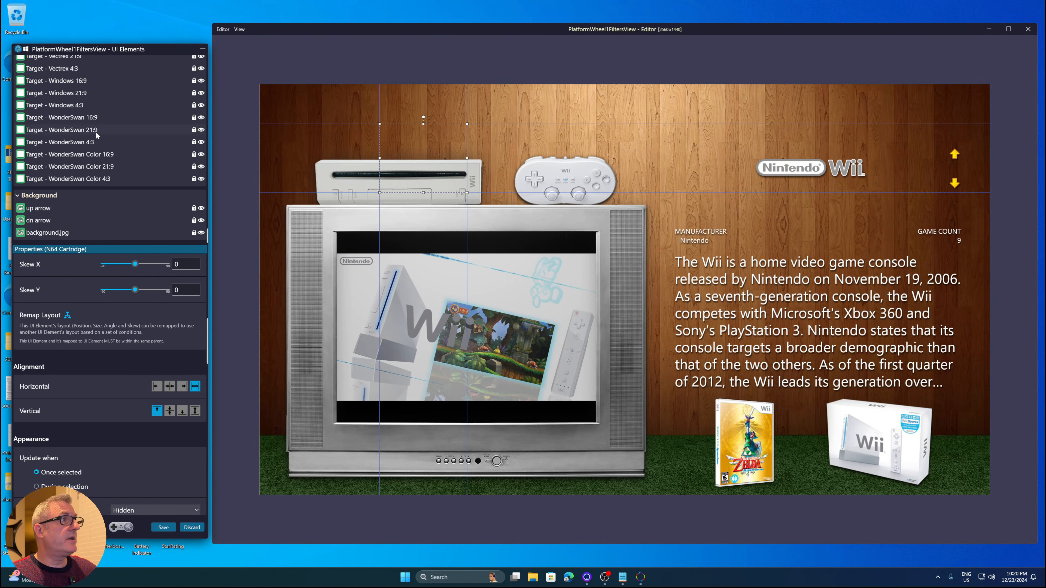
pyautogui.click(95, 132)
pyautogui.click(93, 115)
pyautogui.click(89, 91)
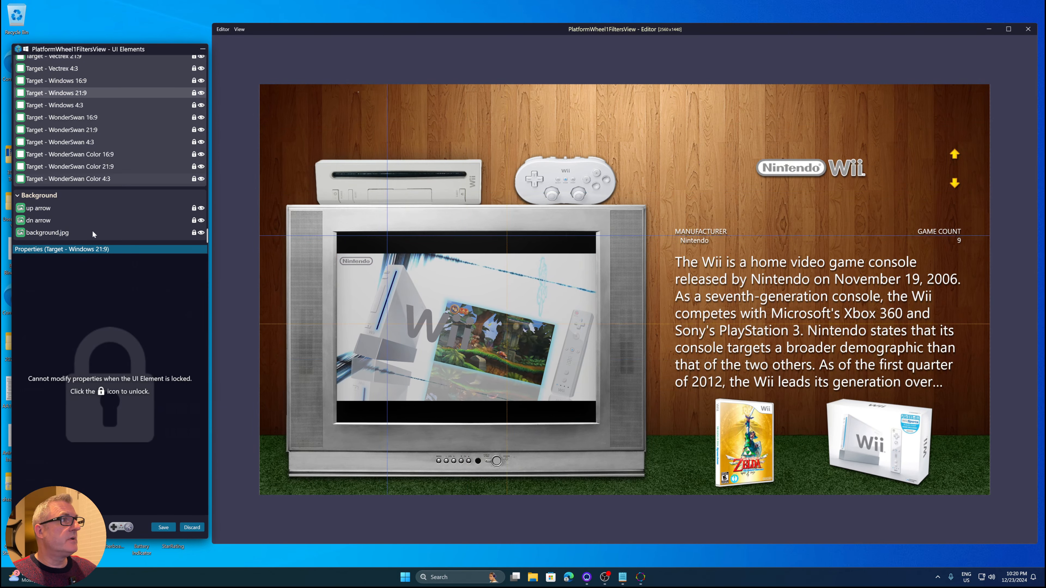
pyautogui.click(83, 220)
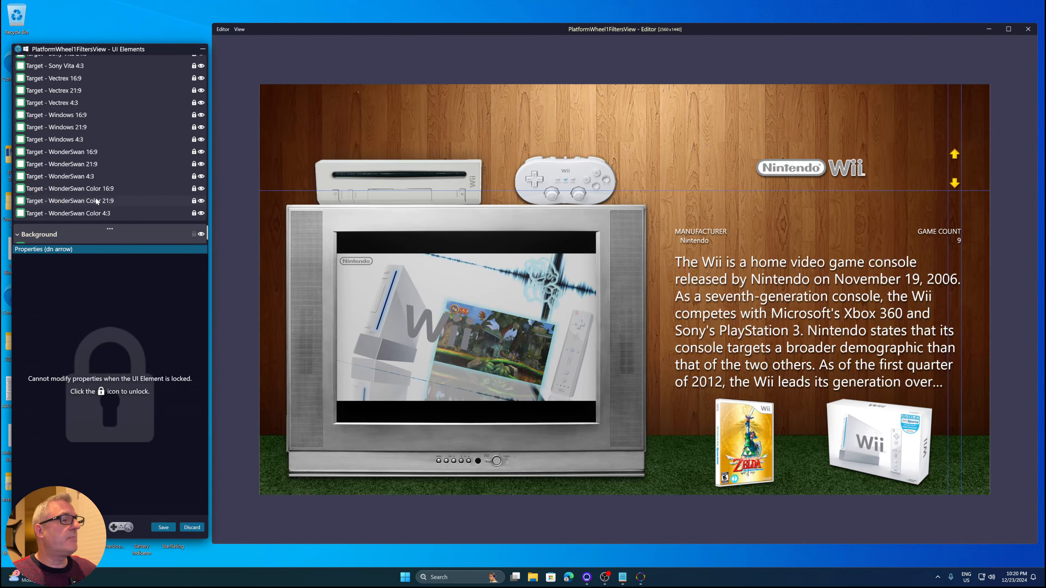
pyautogui.scroll(20, 96, 200)
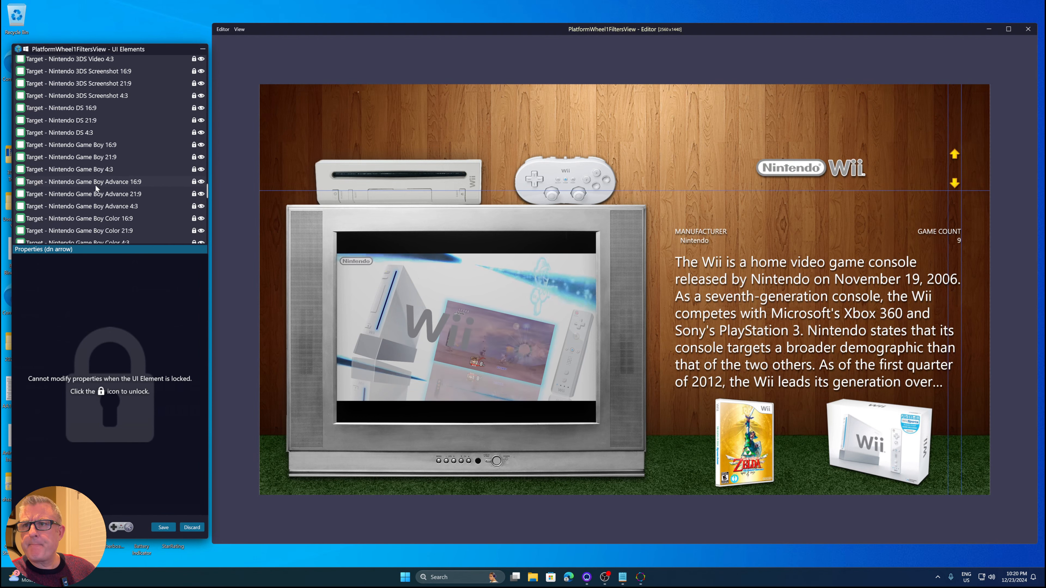
# Discard the edits and close the PlatformWheel1FiltersView editor without saving
pyautogui.click(192, 528)
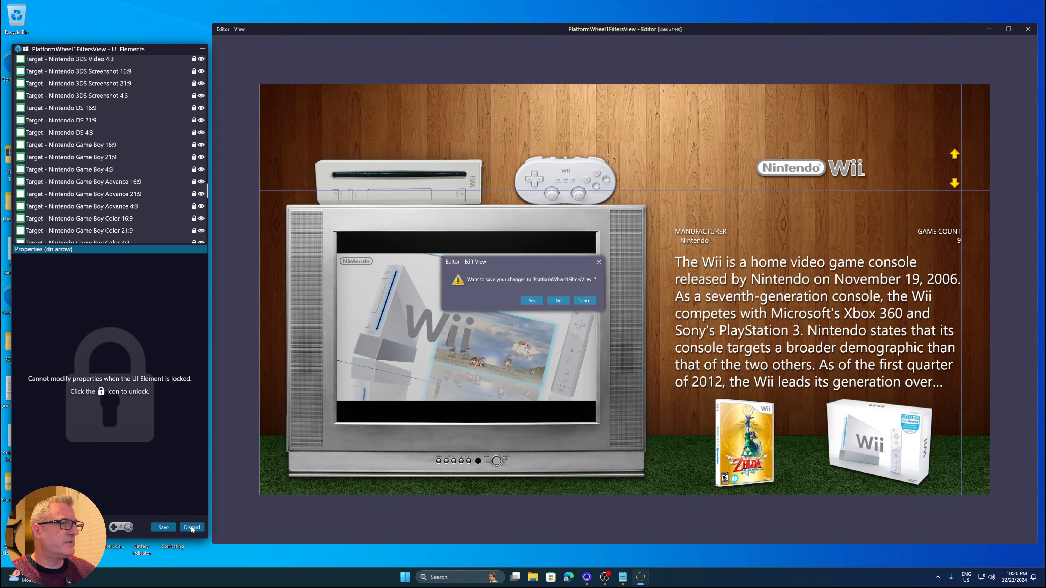
pyautogui.click(558, 299)
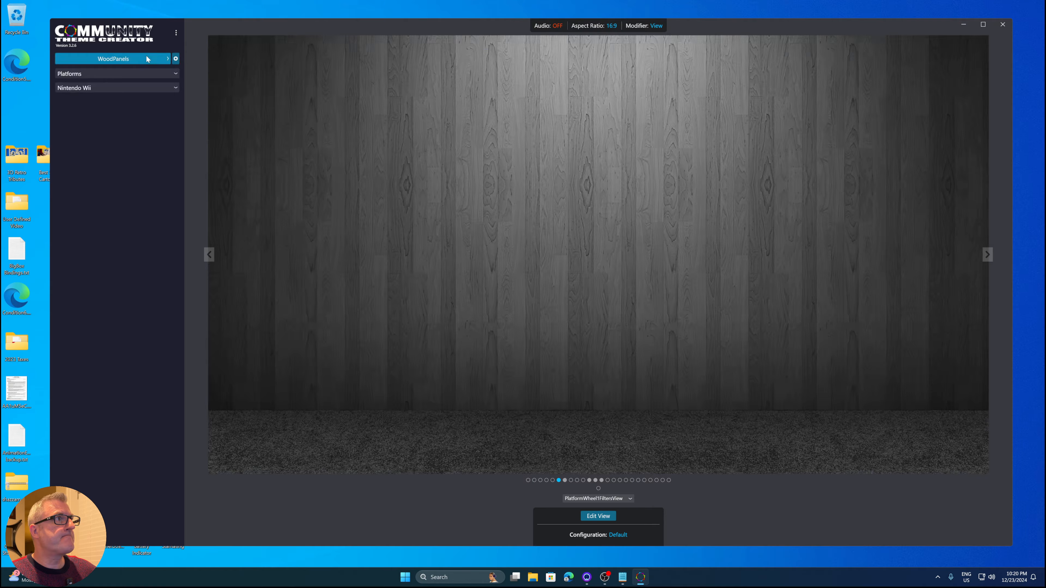
# Open the Theme Manager and load the 'Whats new in 3.2.6' theme
pyautogui.click(147, 59)
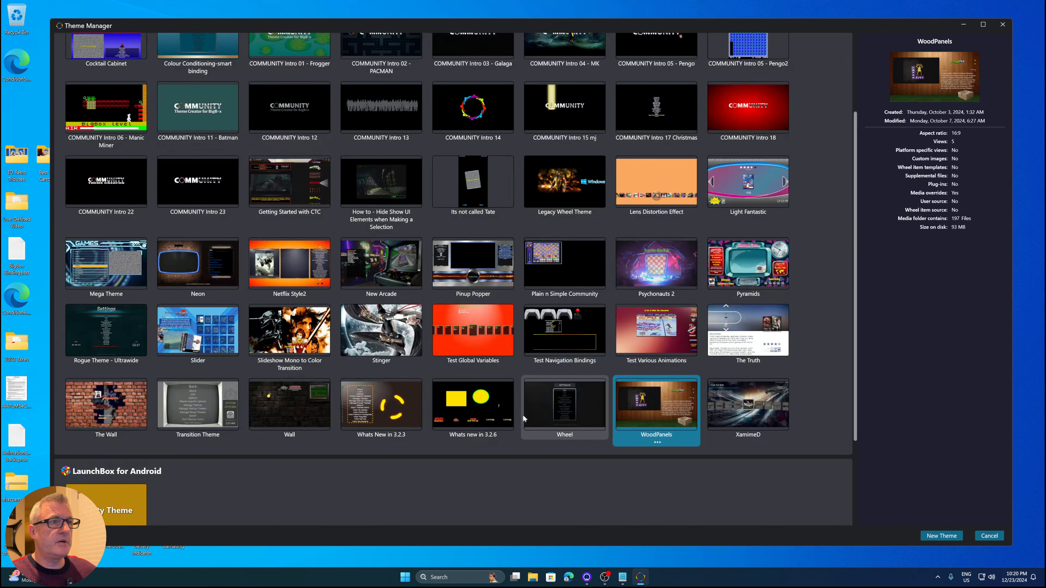
pyautogui.click(473, 416)
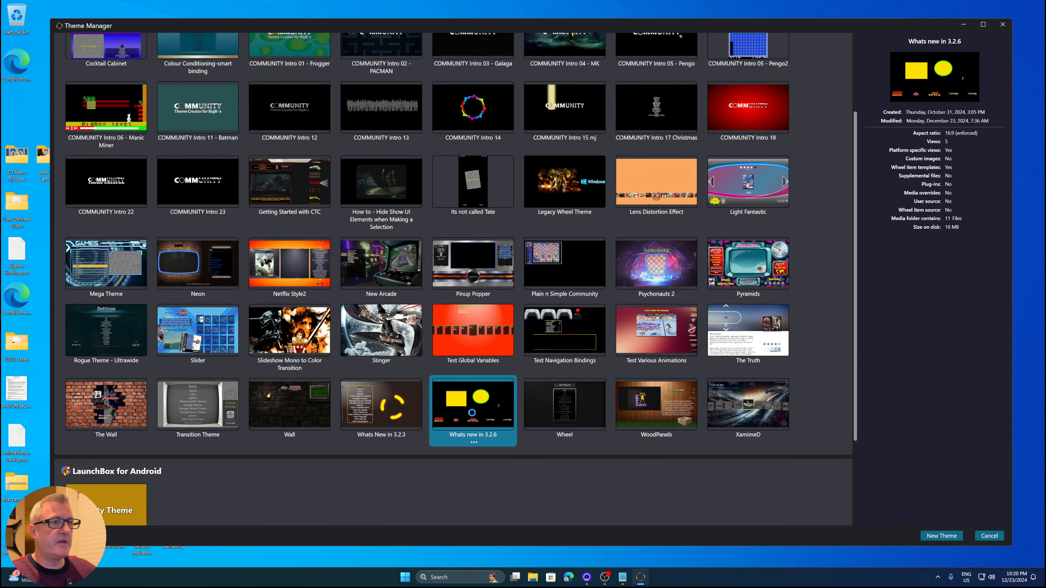
pyautogui.doubleClick(473, 416)
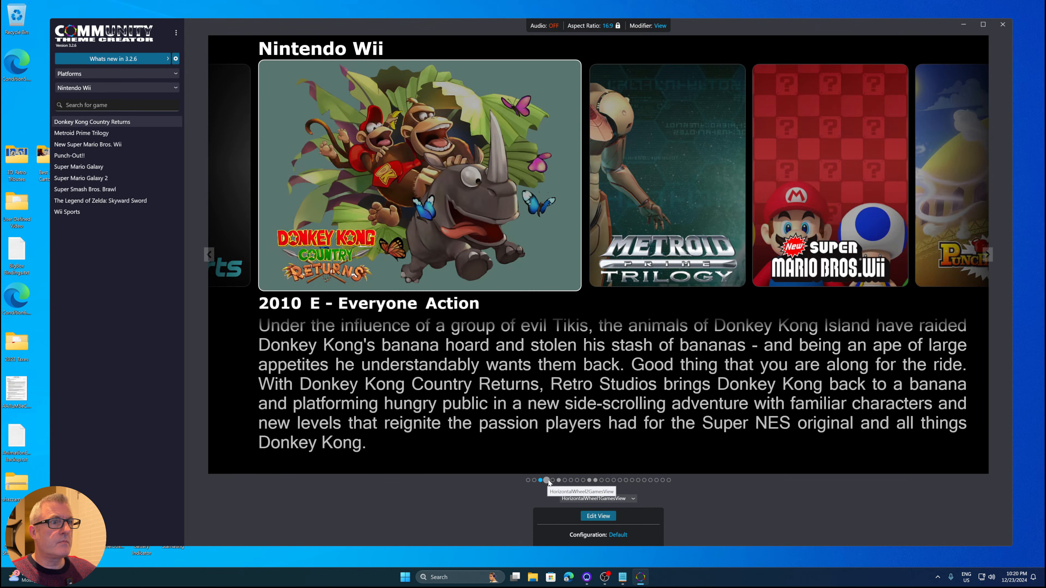
# Switch between the HorizontalWheel2GamesView and PlatformWheel1FiltersView views of the theme
pyautogui.click(547, 481)
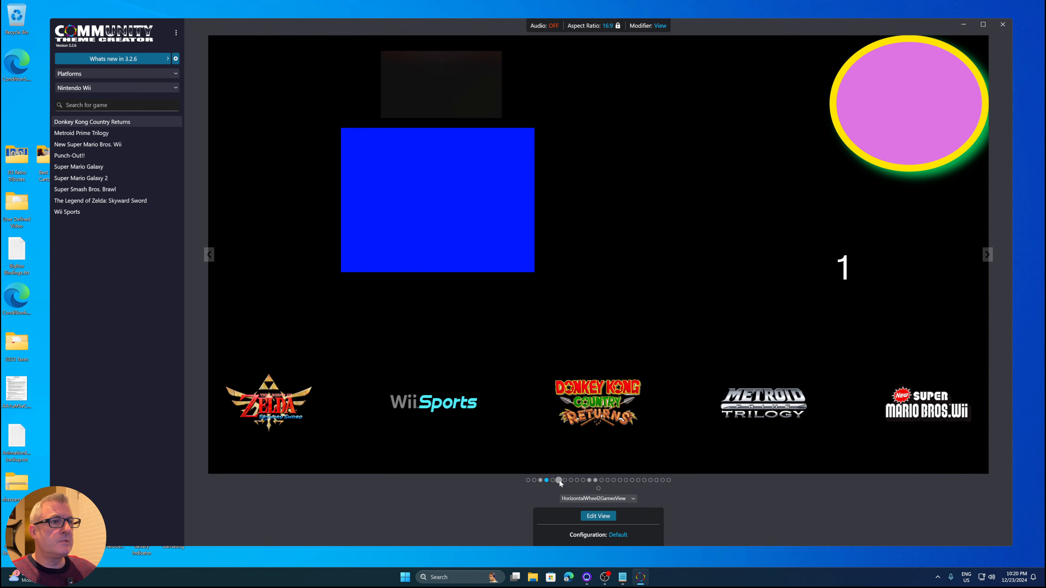
pyautogui.click(559, 481)
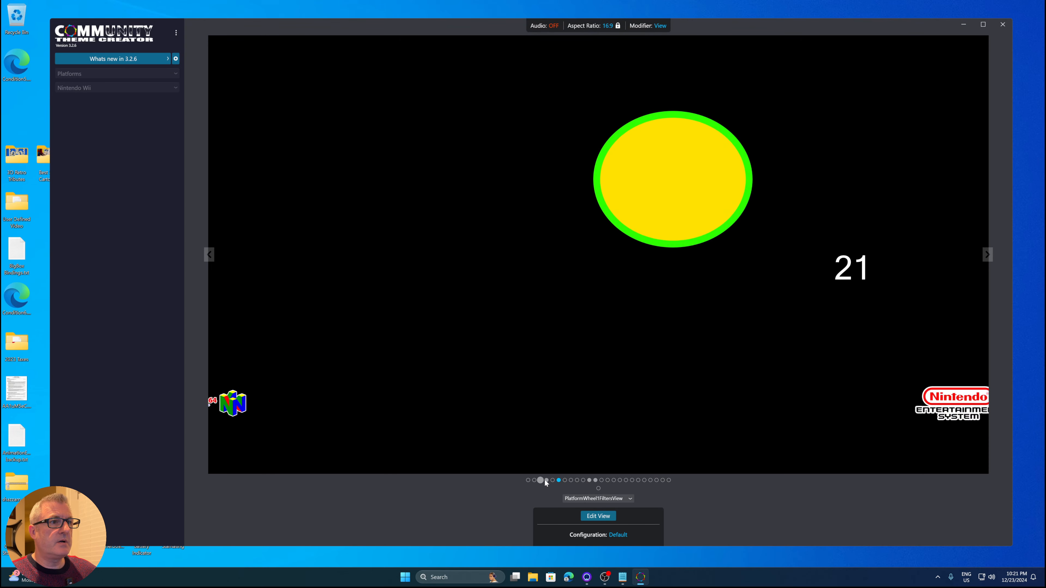
pyautogui.click(546, 480)
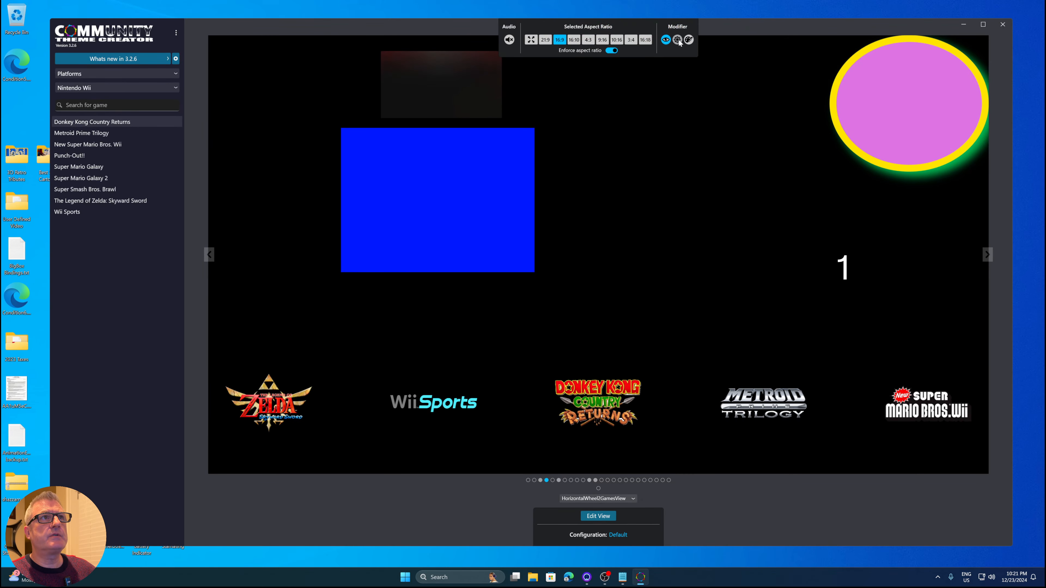
# Switch to wheel item template mode and browse through the GameWheelItem templates of the theme
pyautogui.click(677, 40)
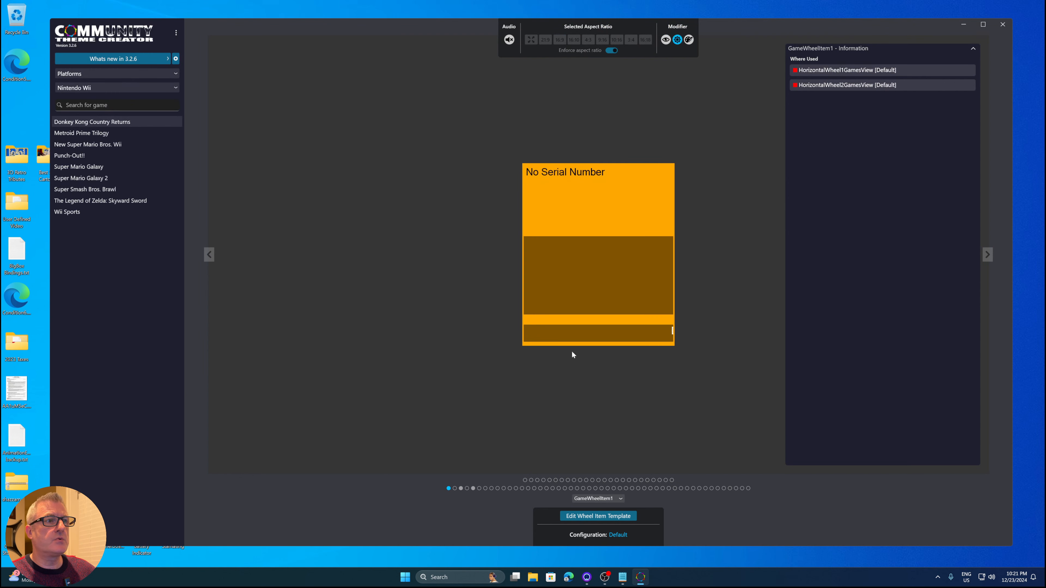
pyautogui.click(474, 489)
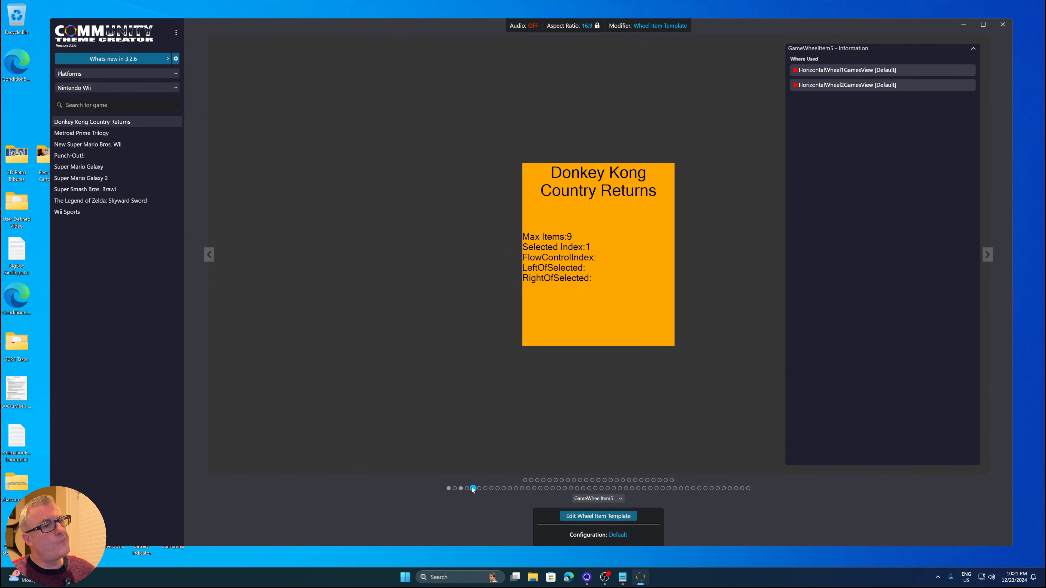
pyautogui.click(461, 490)
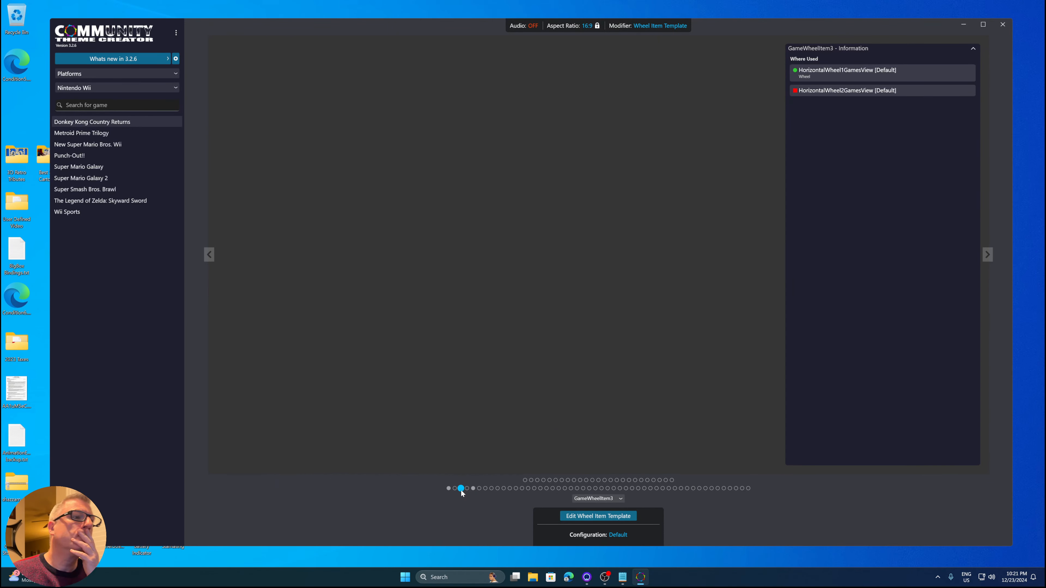
pyautogui.click(448, 488)
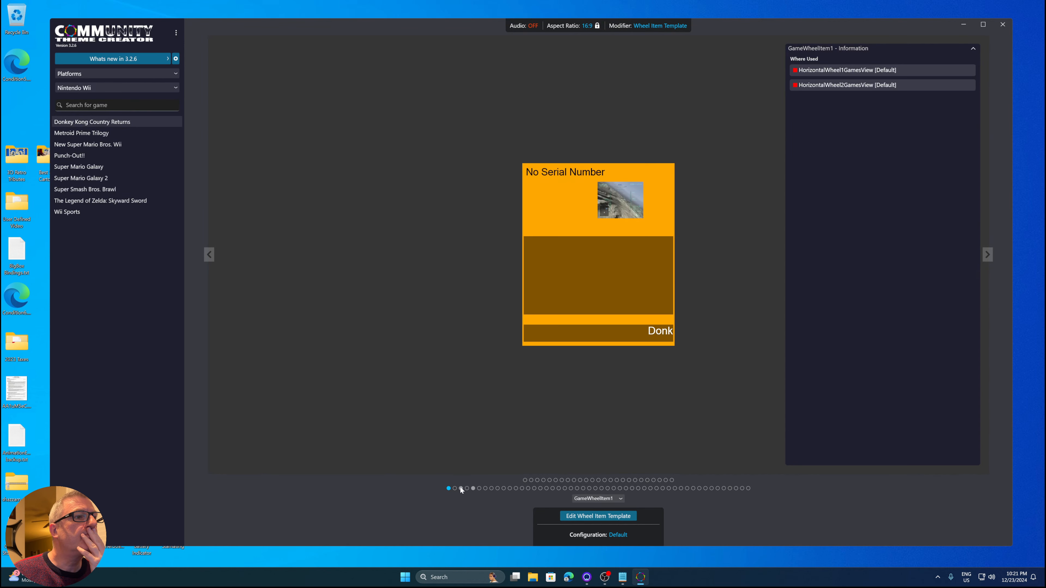
pyautogui.click(473, 488)
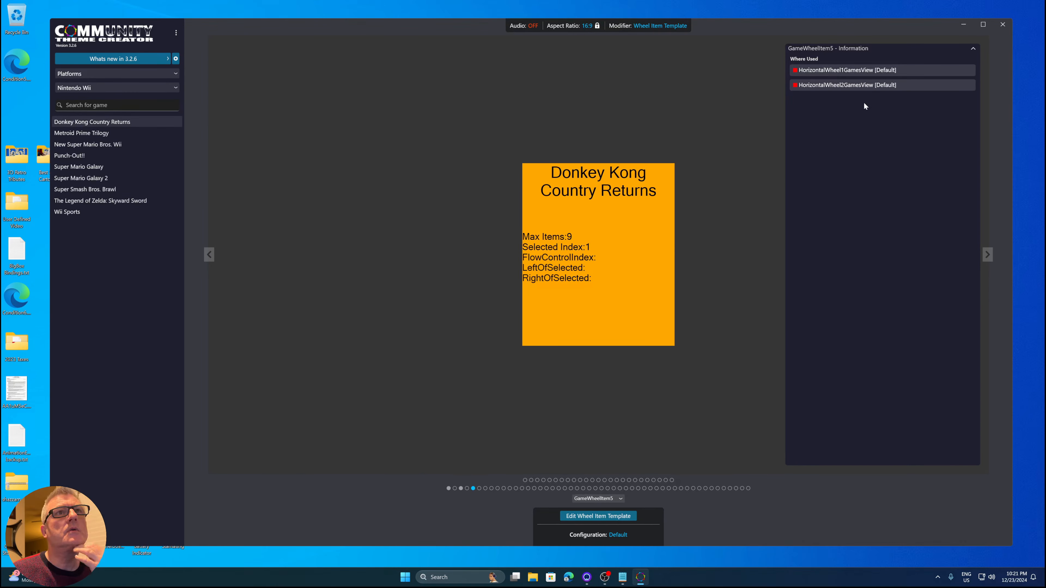
# Open the HorizontalWheel2GamesView view where GameWheelItem5 is used
pyautogui.rightClick(860, 86)
pyautogui.click(875, 106)
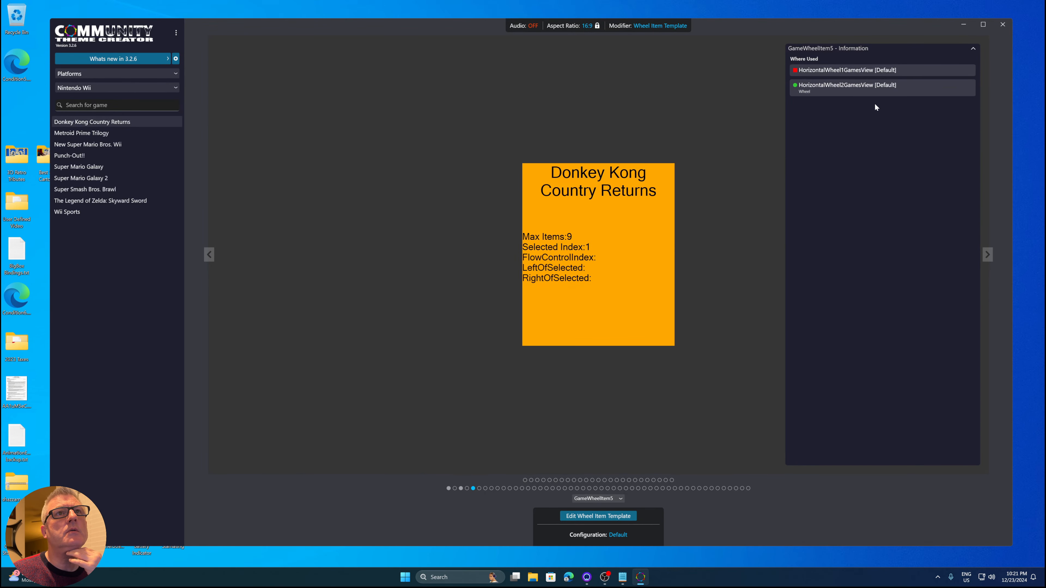
pyautogui.rightClick(838, 86)
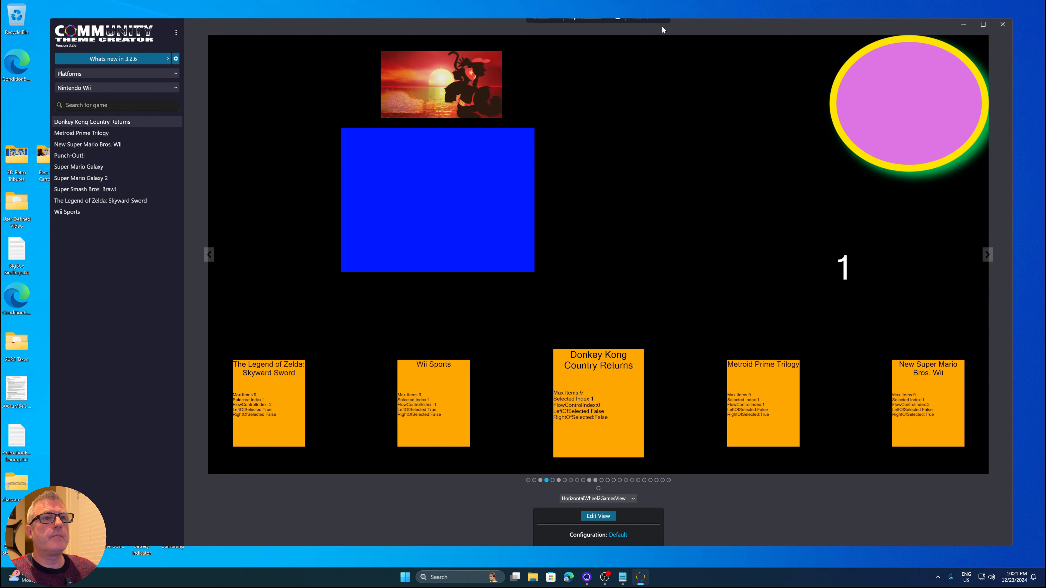
# Return to wheel item template mode and open GameWheelItem5 in the template editor
pyautogui.click(677, 40)
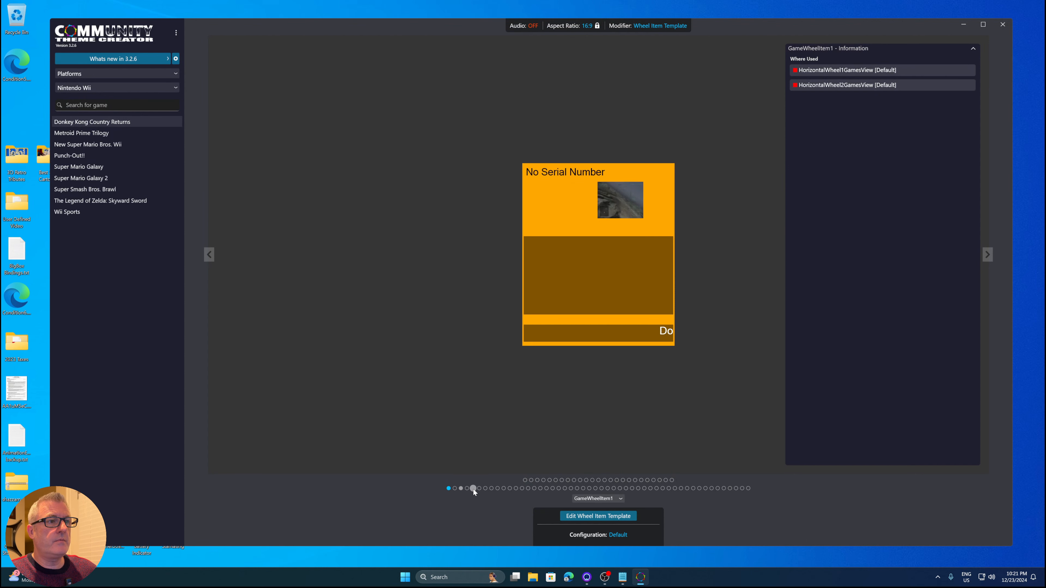
pyautogui.click(473, 488)
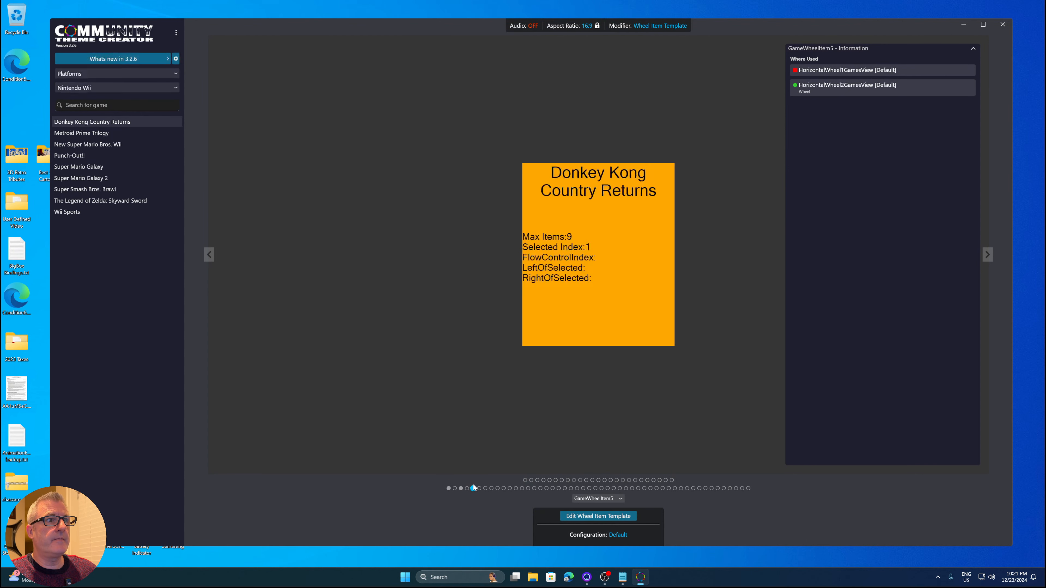
pyautogui.click(579, 518)
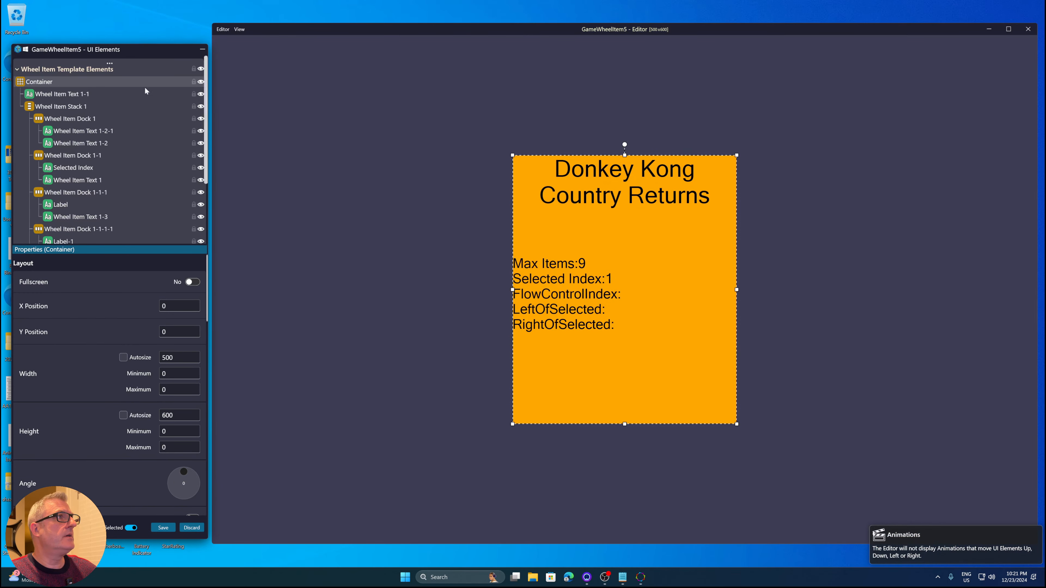
# Add a new Wheel Item Text element to the template
pyautogui.click(109, 64)
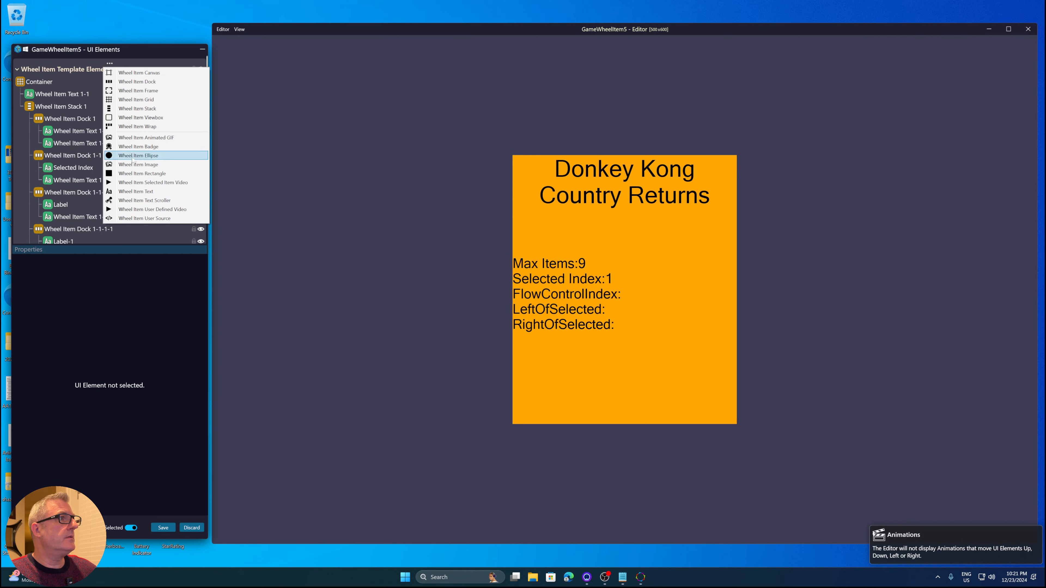
pyautogui.click(141, 192)
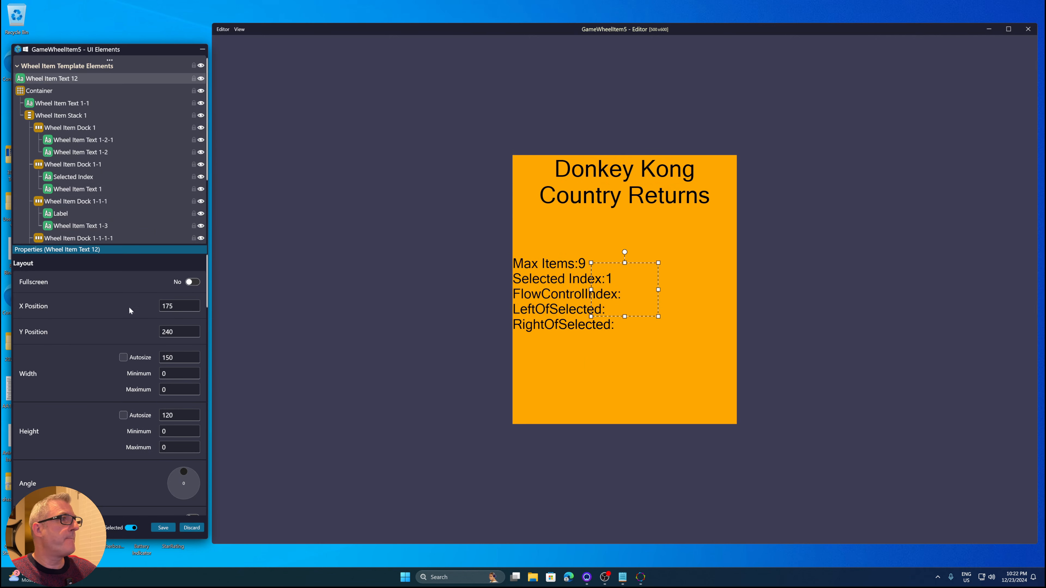
# Set the new text element to display the Selected Item Index Offset metadata
pyautogui.scroll(-3, 85, 353)
pyautogui.scroll(-5, 85, 348)
pyautogui.scroll(-3, 85, 348)
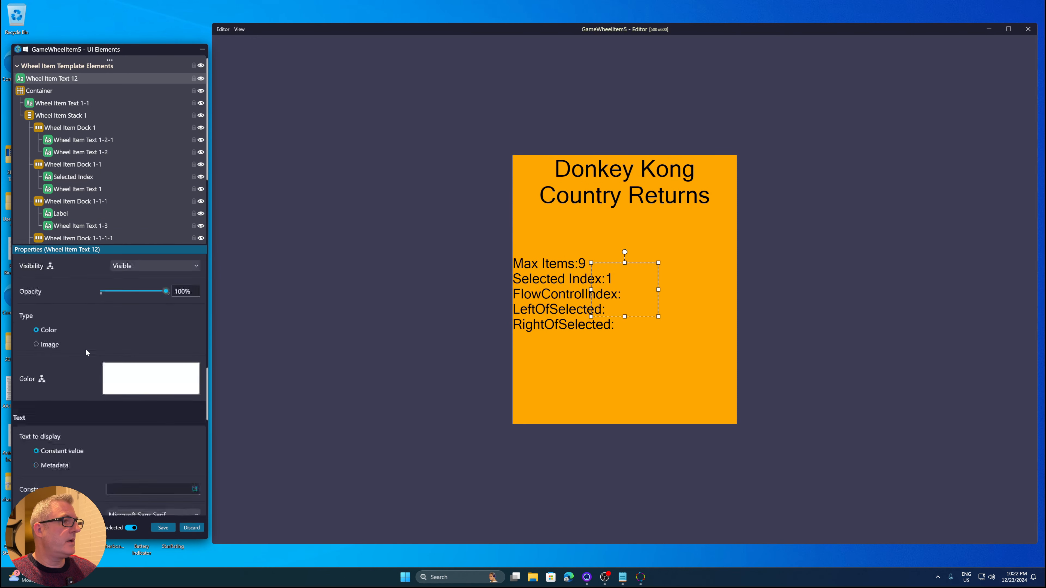
pyautogui.click(130, 392)
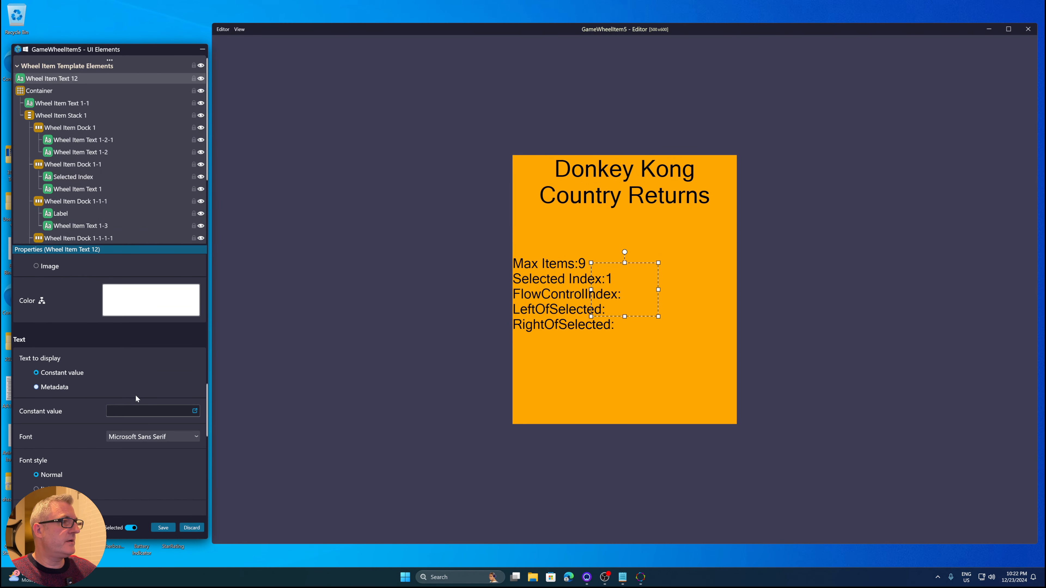
pyautogui.click(138, 407)
pyautogui.scroll(-10, 141, 379)
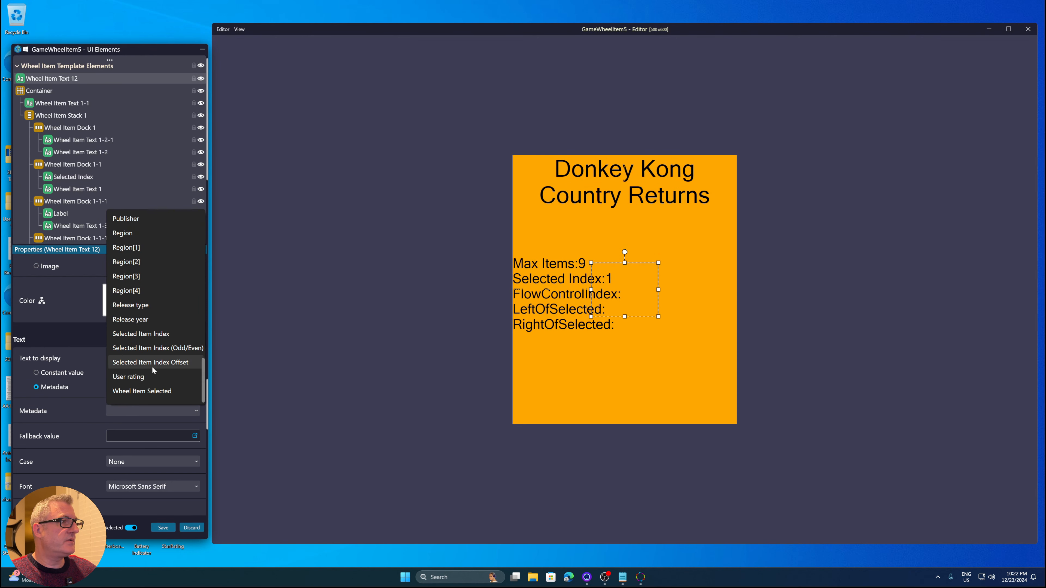
pyautogui.click(150, 365)
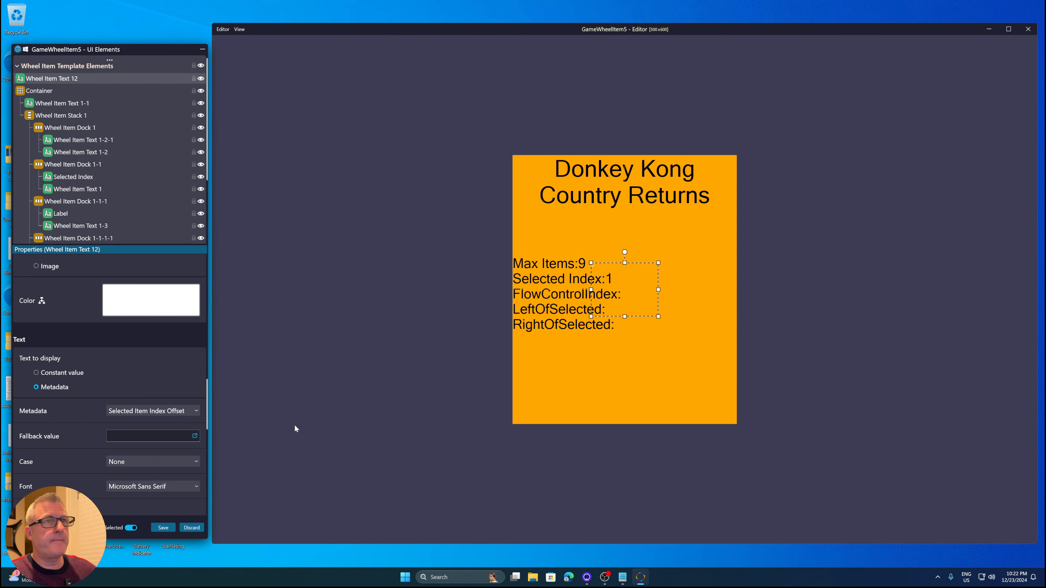
# Change the text element's foreground color to black
pyautogui.click(150, 302)
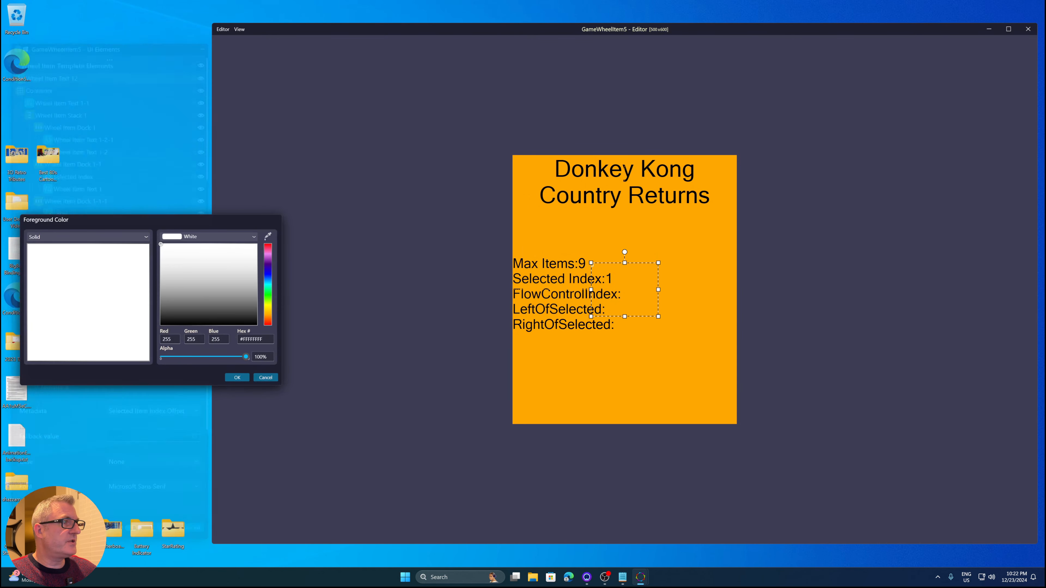
pyautogui.click(161, 325)
pyautogui.click(234, 378)
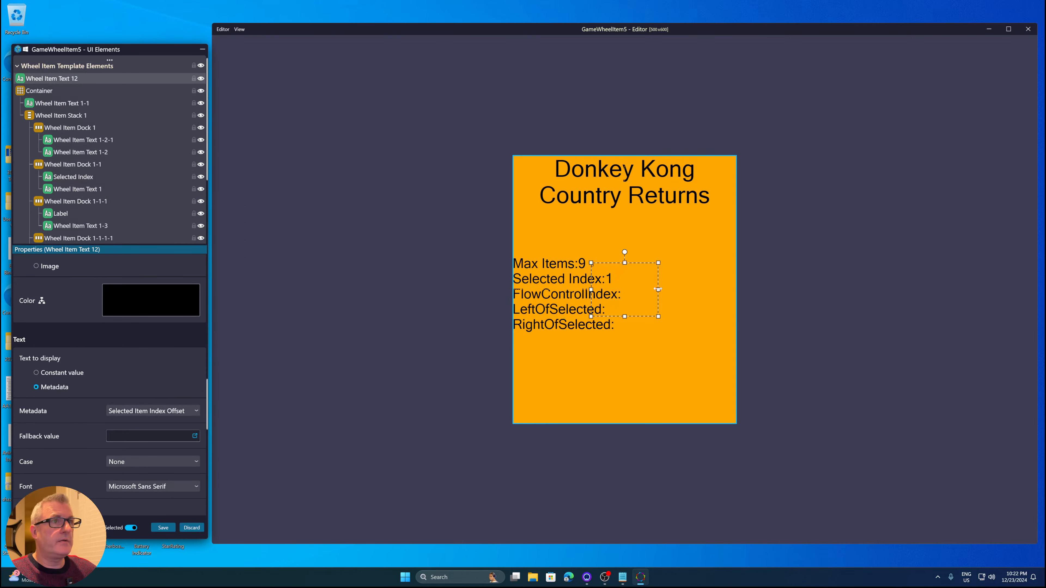
# Align the text element to the bottom centre of the template
pyautogui.rightClick(640, 291)
pyautogui.moveTo(666, 386)
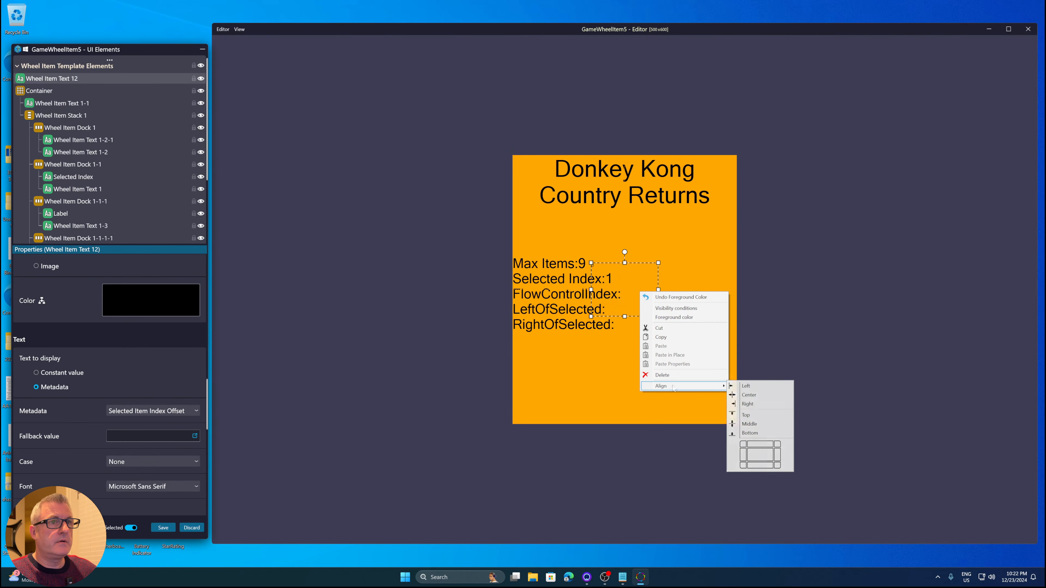
pyautogui.click(760, 467)
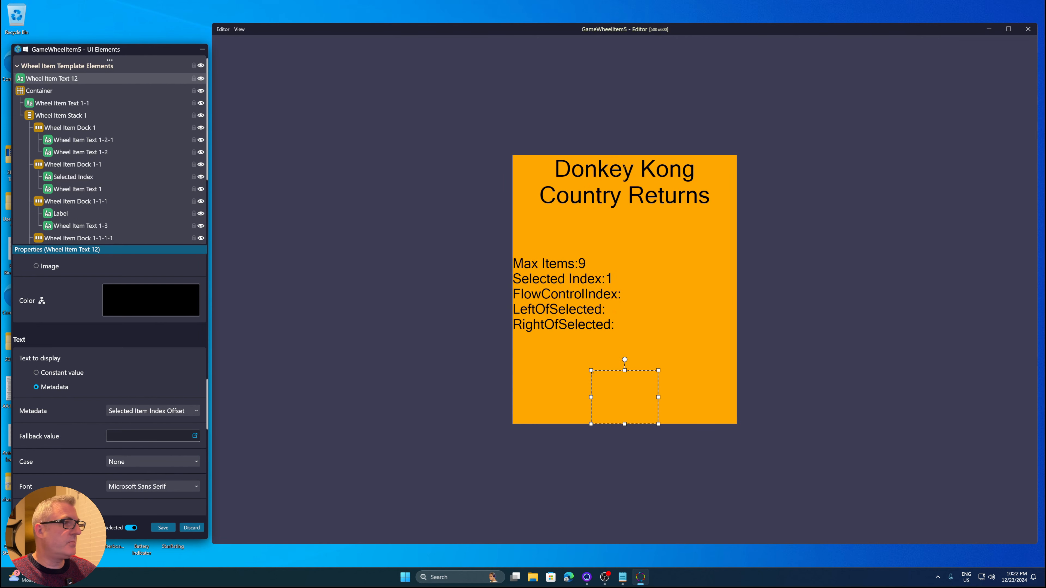
# Center the text, set its font size to about 105, and save the template
pyautogui.scroll(-5, 60, 421)
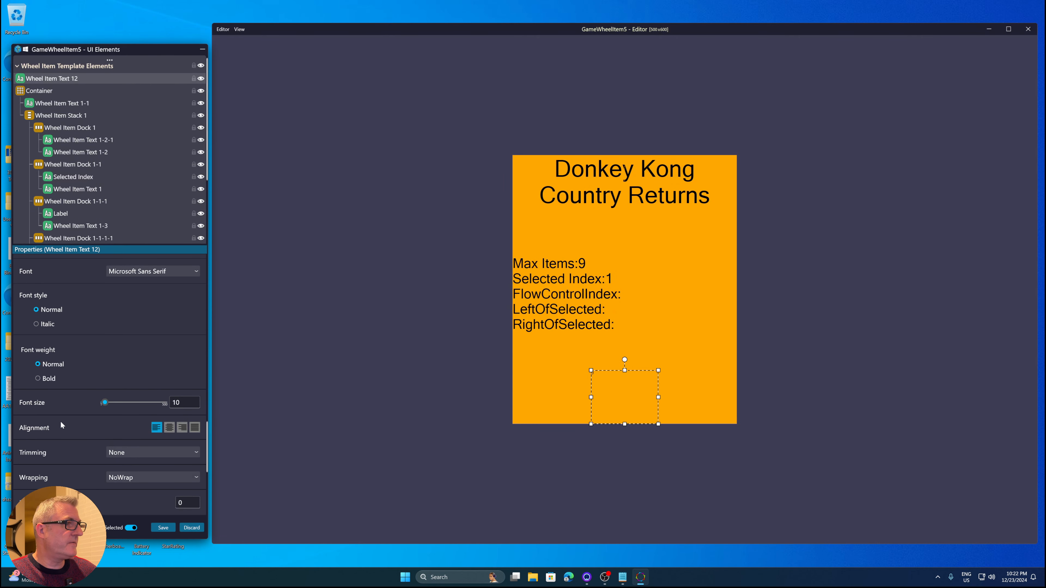
pyautogui.click(169, 427)
pyautogui.moveTo(106, 404); pyautogui.dragTo(116, 403)
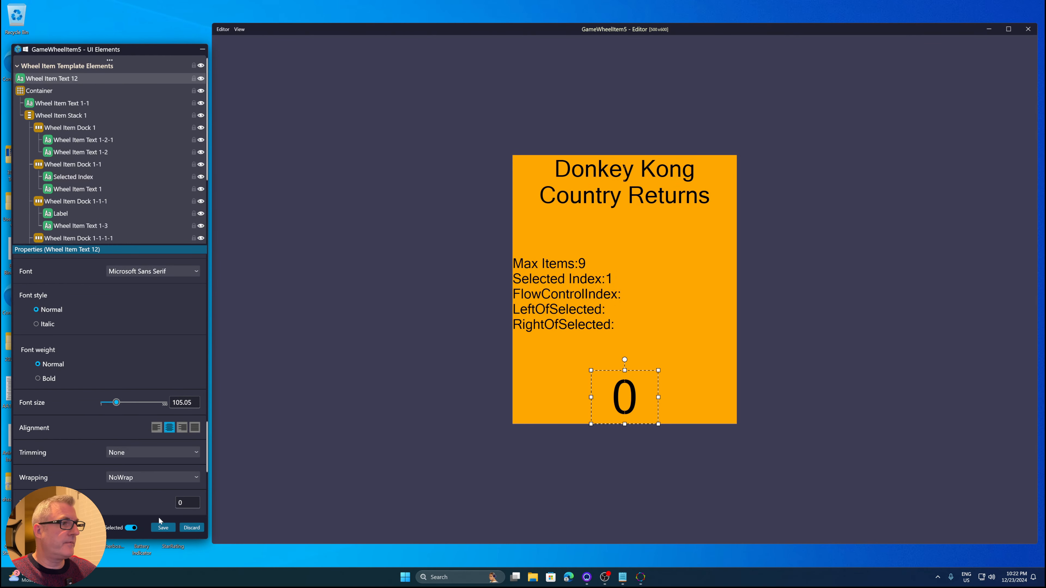
pyautogui.click(163, 528)
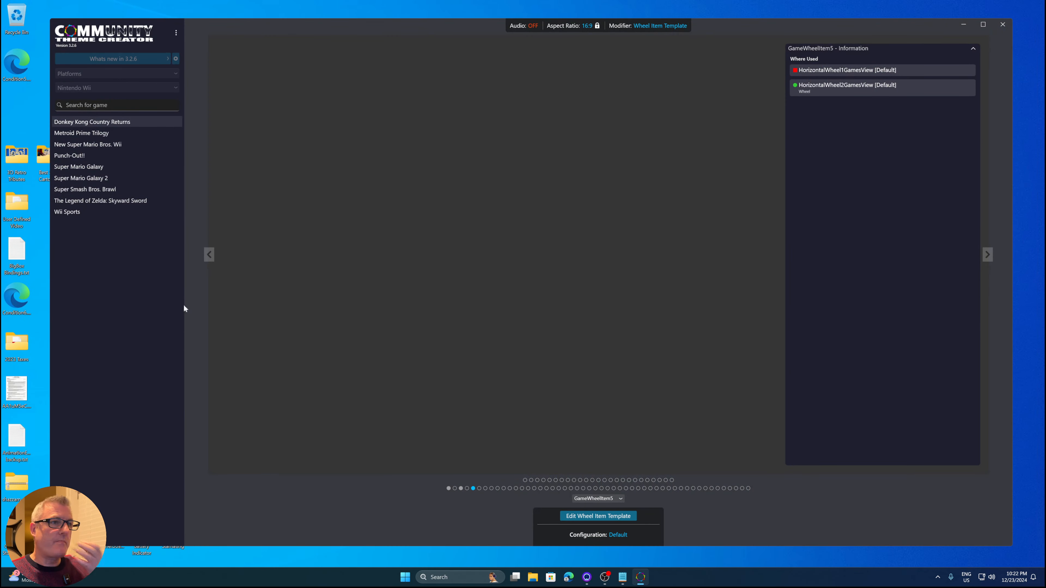
# Select Metroid Prime Trilogy and go to the HorizontalWheel2GamesView view using the template
pyautogui.click(127, 134)
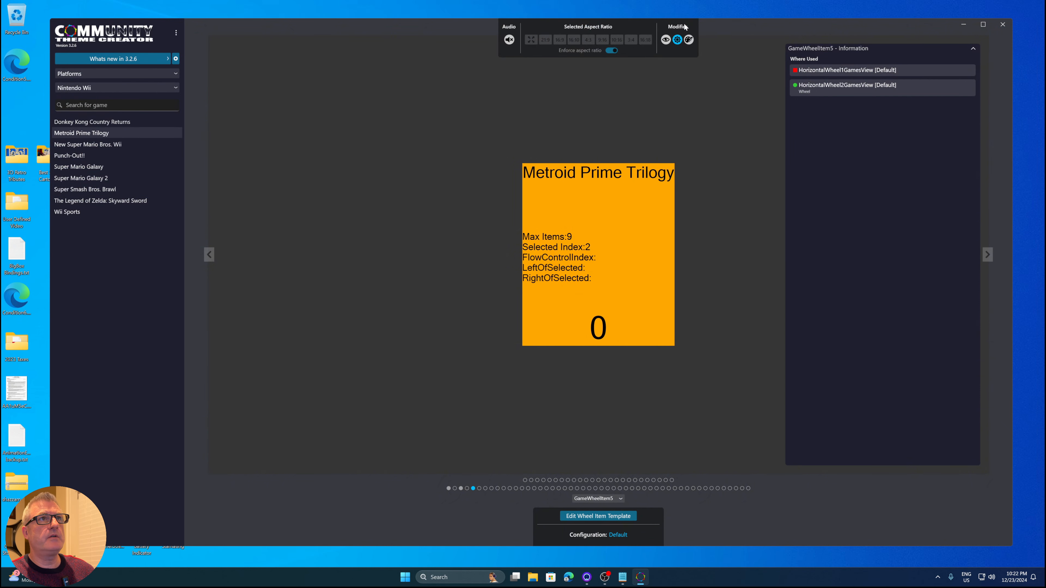
pyautogui.rightClick(829, 87)
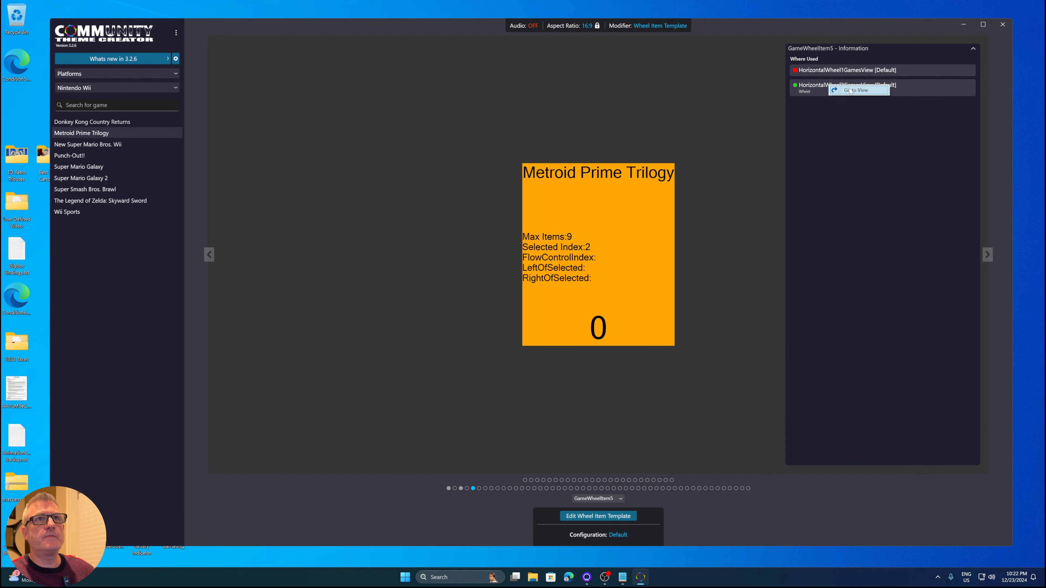
pyautogui.click(851, 91)
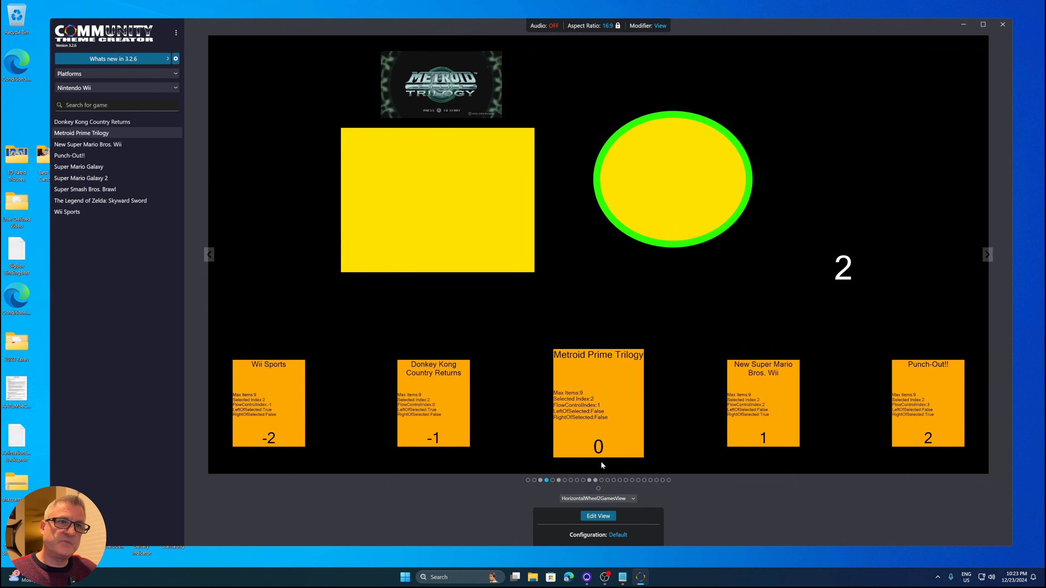
# Step through the games list from New Super Mario Bros. Wii to preview the offset numbers
pyautogui.click(121, 144)
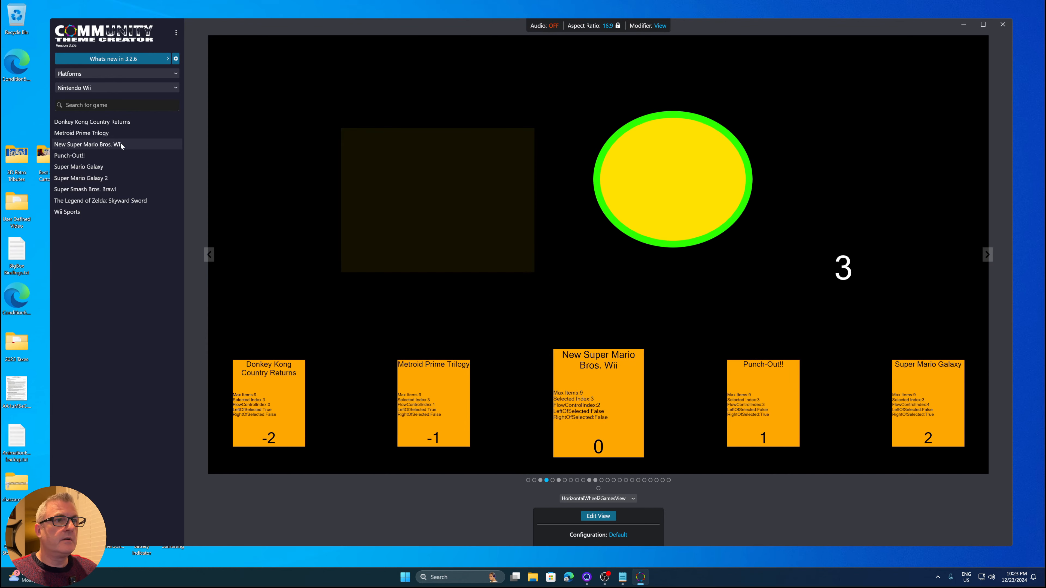
pyautogui.press('Down')
pyautogui.press('Down')
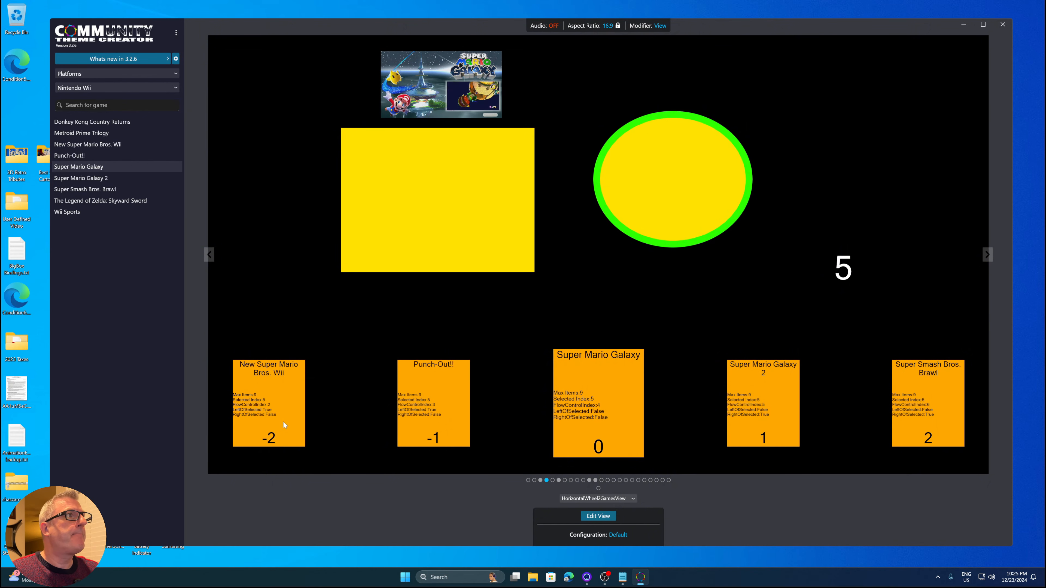
# Open the About COMMUNITY Theme Creator dialog and close it
pyautogui.click(176, 32)
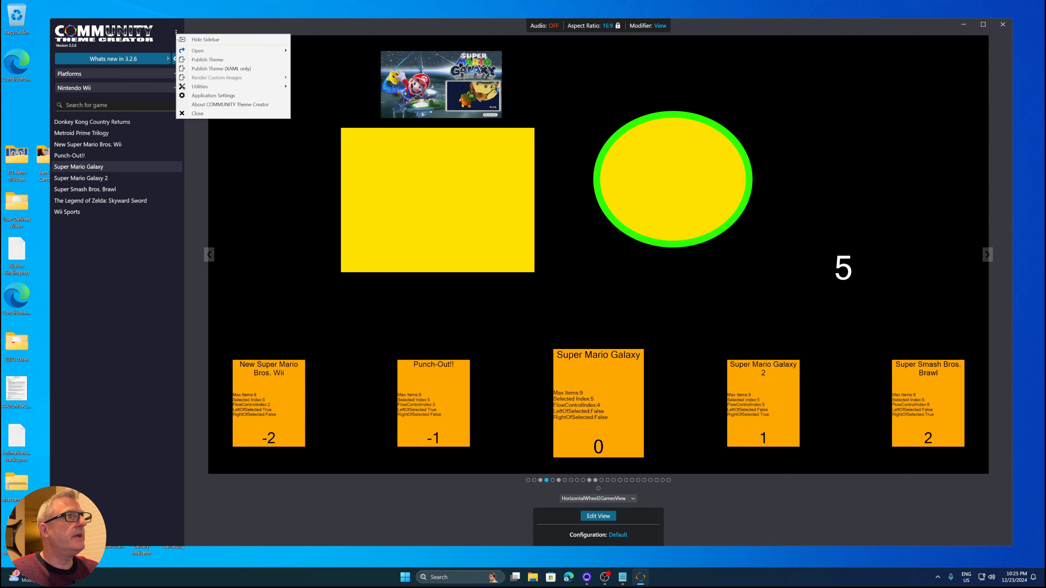
pyautogui.click(206, 105)
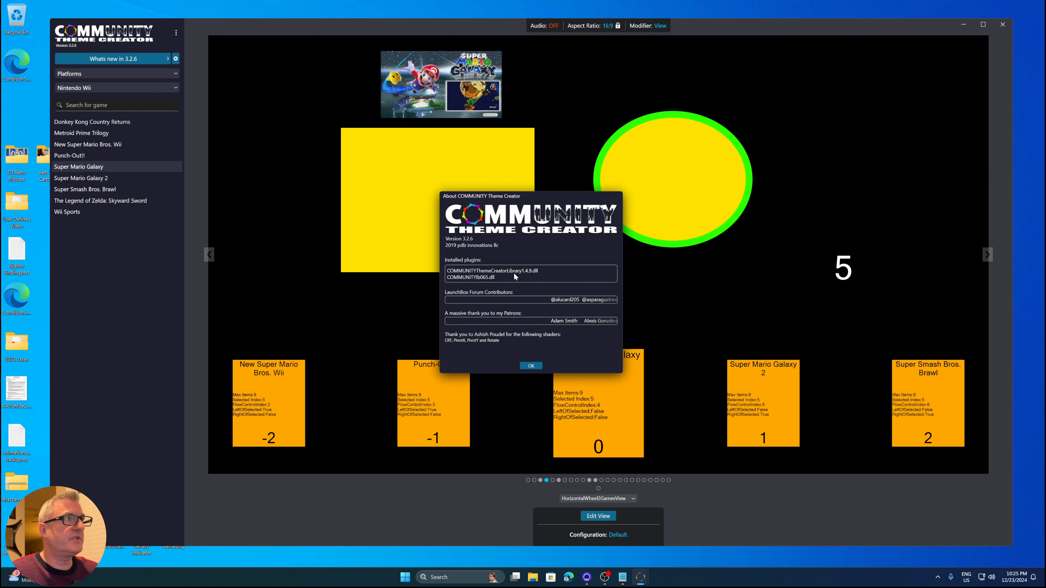
pyautogui.click(529, 366)
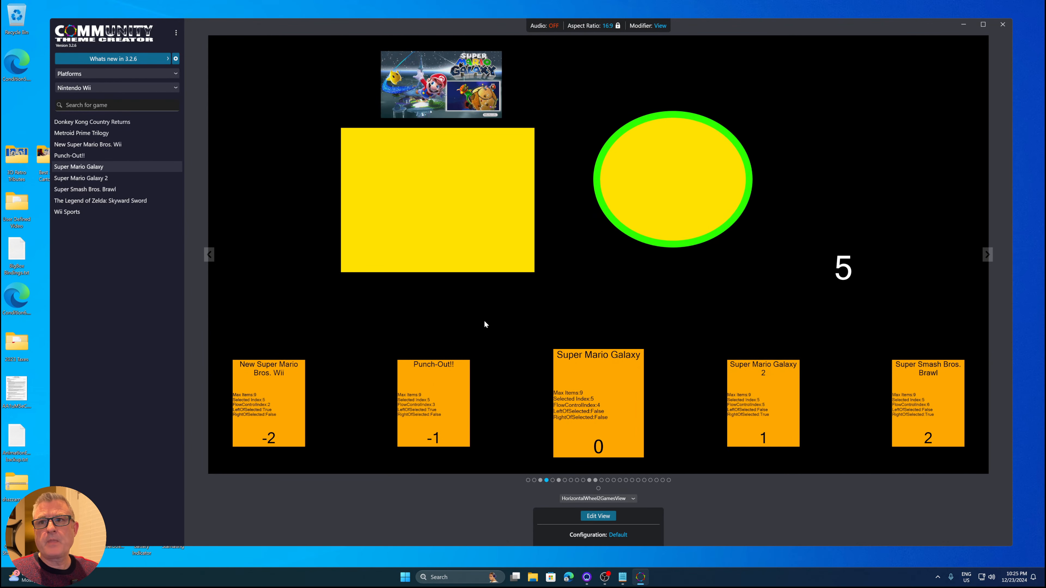